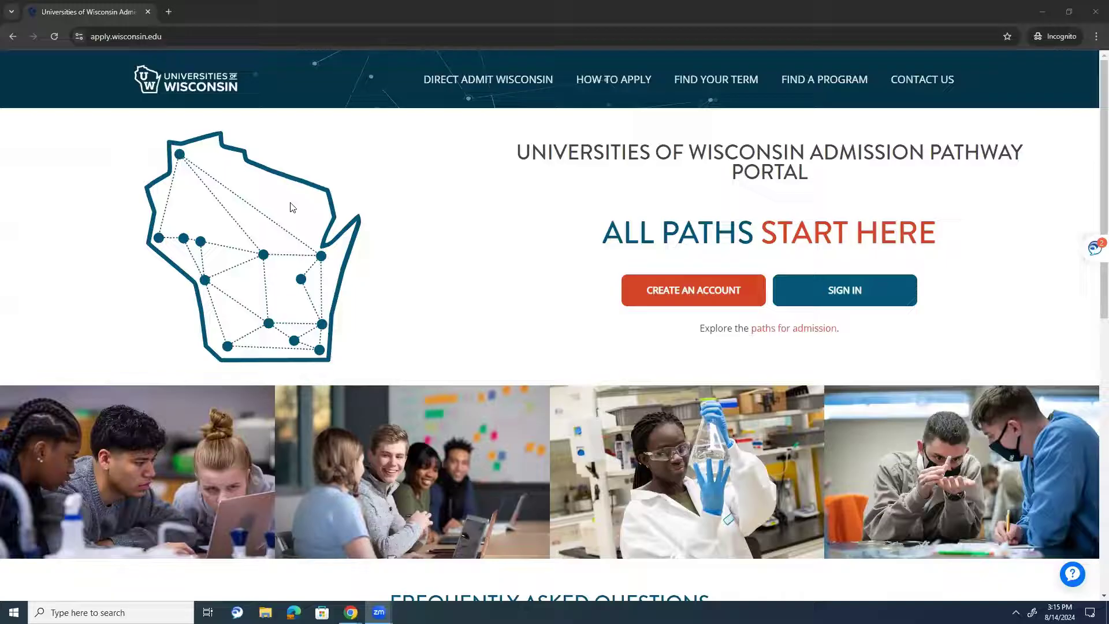
# - Look over the overview of admission paths, then return to the portal homepage
pyautogui.scroll(-2, 636, 225)
pyautogui.click(771, 214)
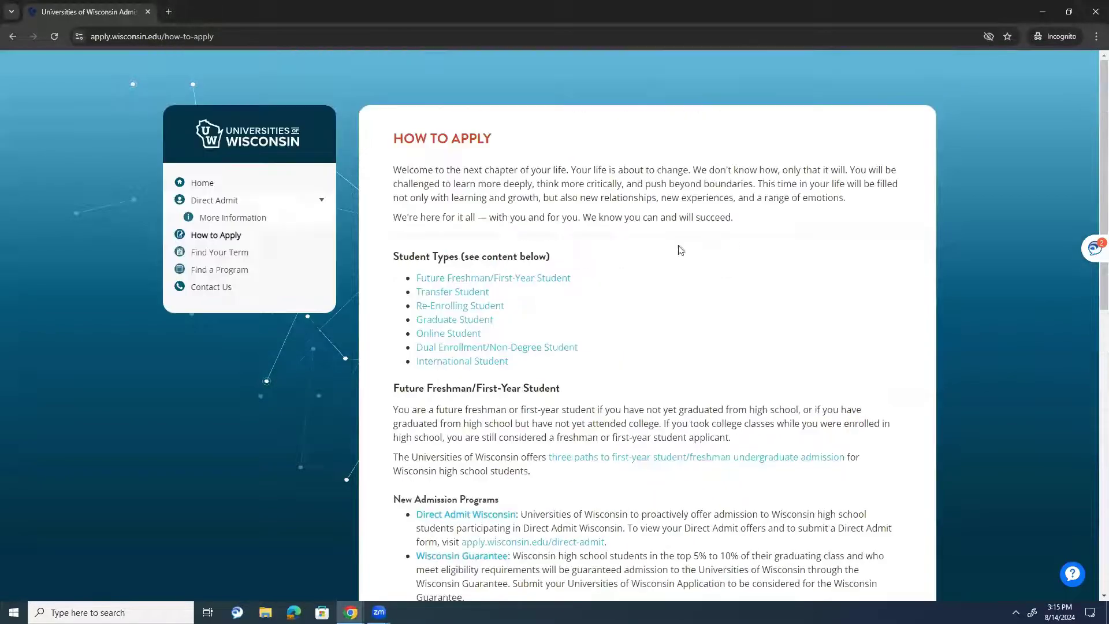
pyautogui.scroll(-6, 730, 269)
pyautogui.scroll(6, 700, 363)
pyautogui.click(19, 37)
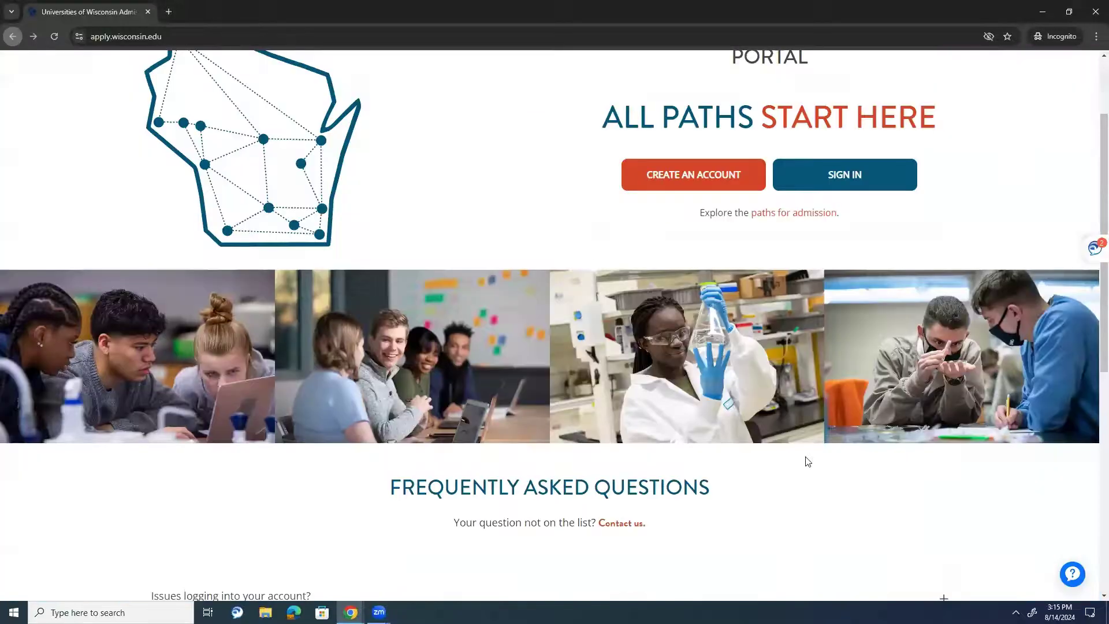
# - Read the application fee and application help FAQs and check the admissions help contact hours
pyautogui.scroll(-4, 743, 411)
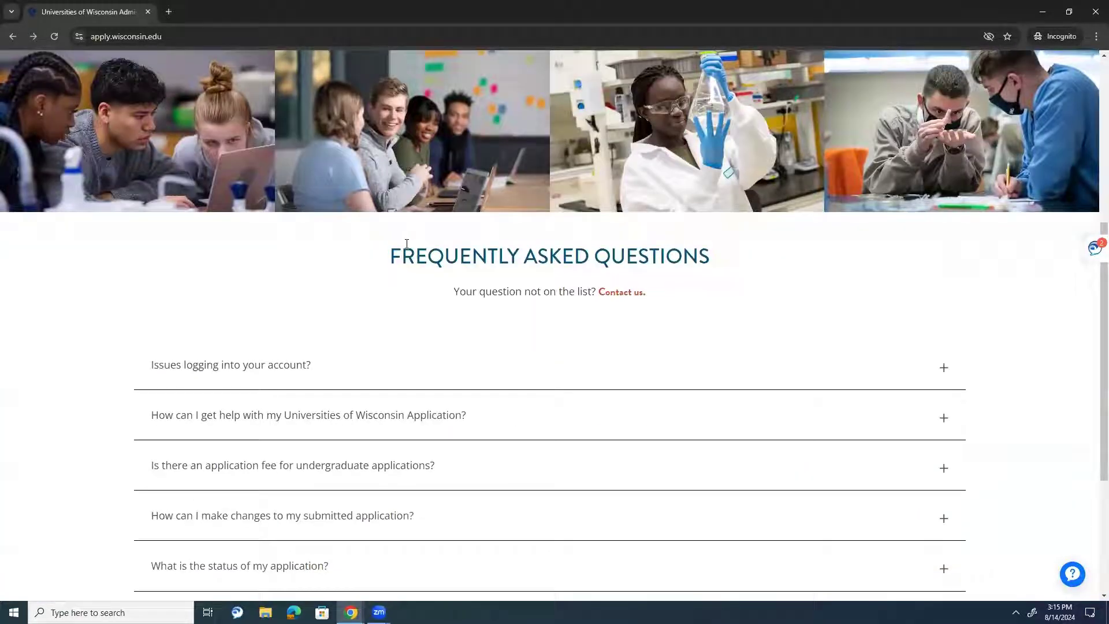
pyautogui.moveTo(406, 243); pyautogui.dragTo(448, 286)
pyautogui.click(383, 341)
pyautogui.scroll(-2, 271, 136)
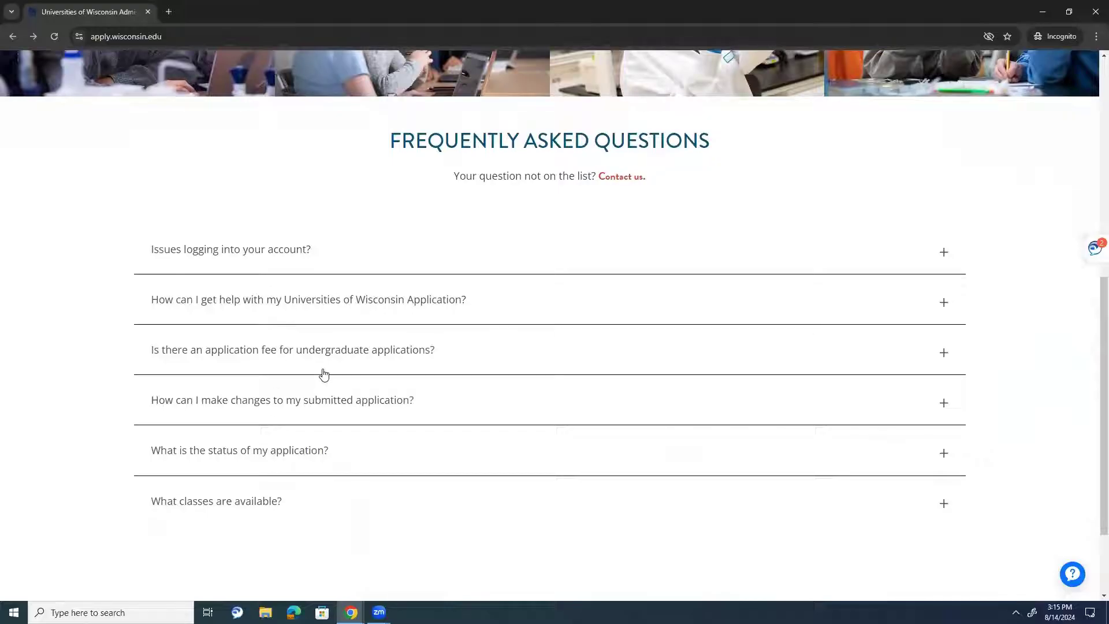
pyautogui.click(362, 330)
pyautogui.click(362, 310)
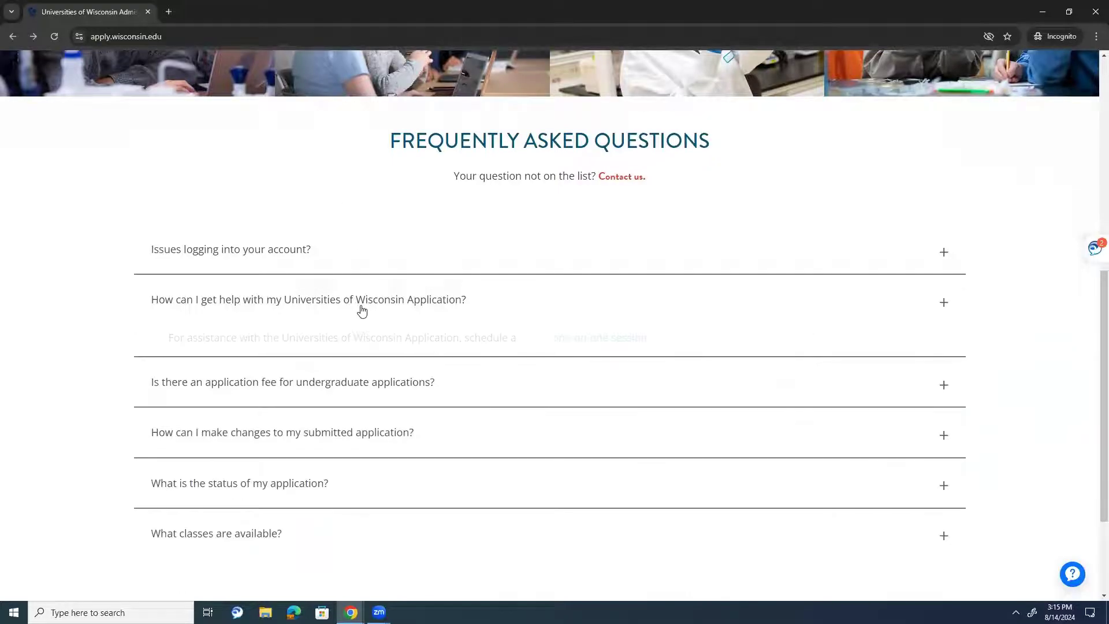
pyautogui.click(362, 310)
pyautogui.click(613, 178)
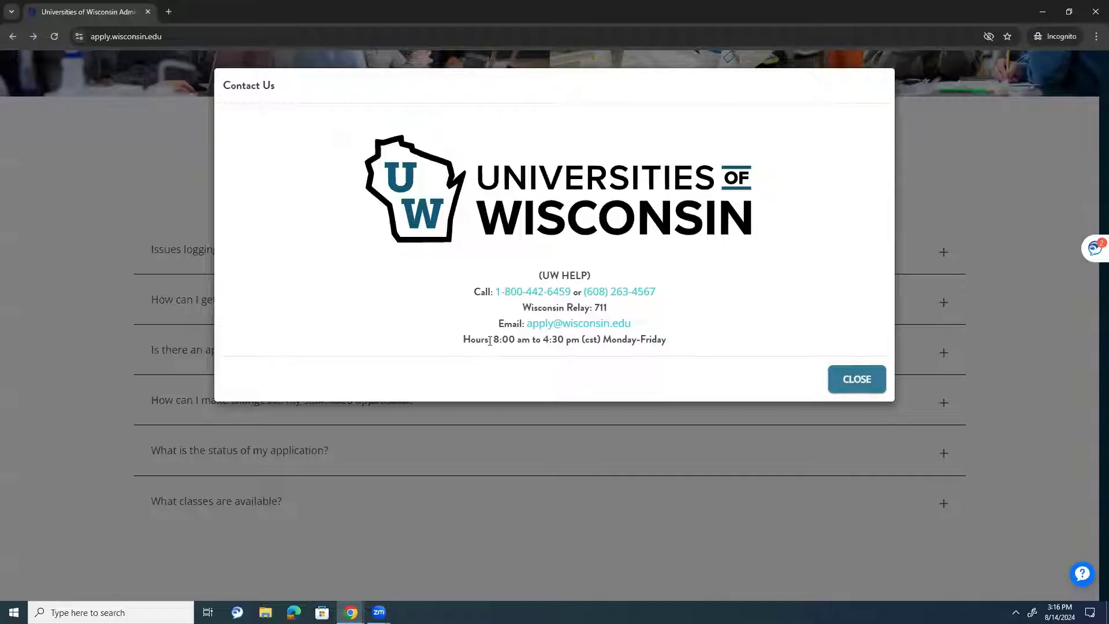
pyautogui.moveTo(493, 341); pyautogui.dragTo(506, 341)
pyautogui.click(839, 390)
# - Go to Direct Admit Wisconsin's Accept Offer page and open the Create Account form
pyautogui.scroll(6, 832, 388)
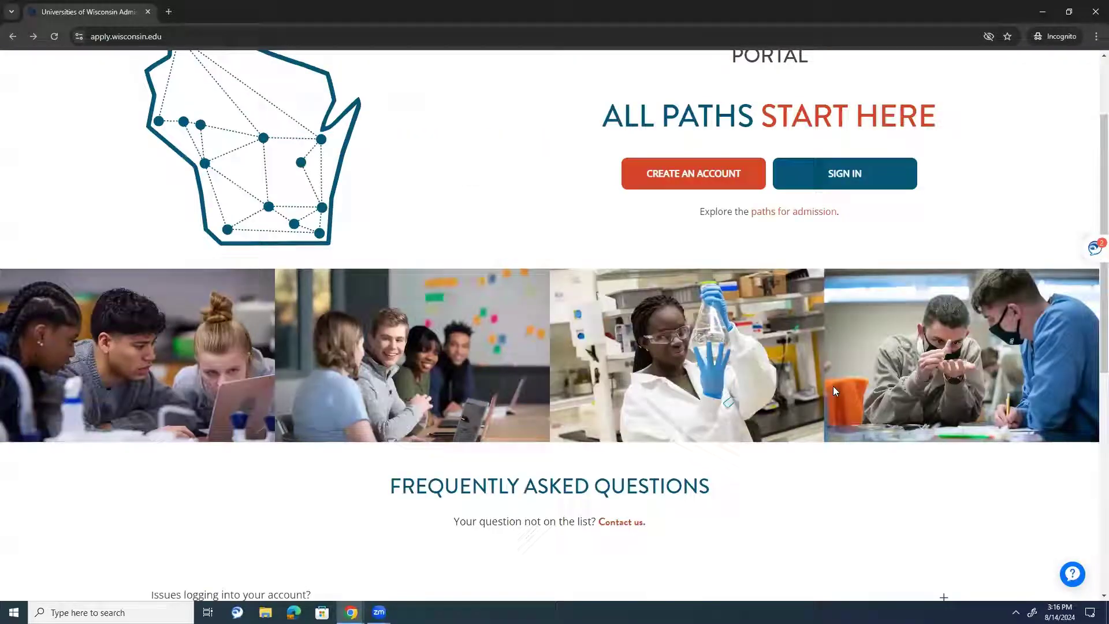
pyautogui.scroll(2, 833, 391)
pyautogui.moveTo(532, 85)
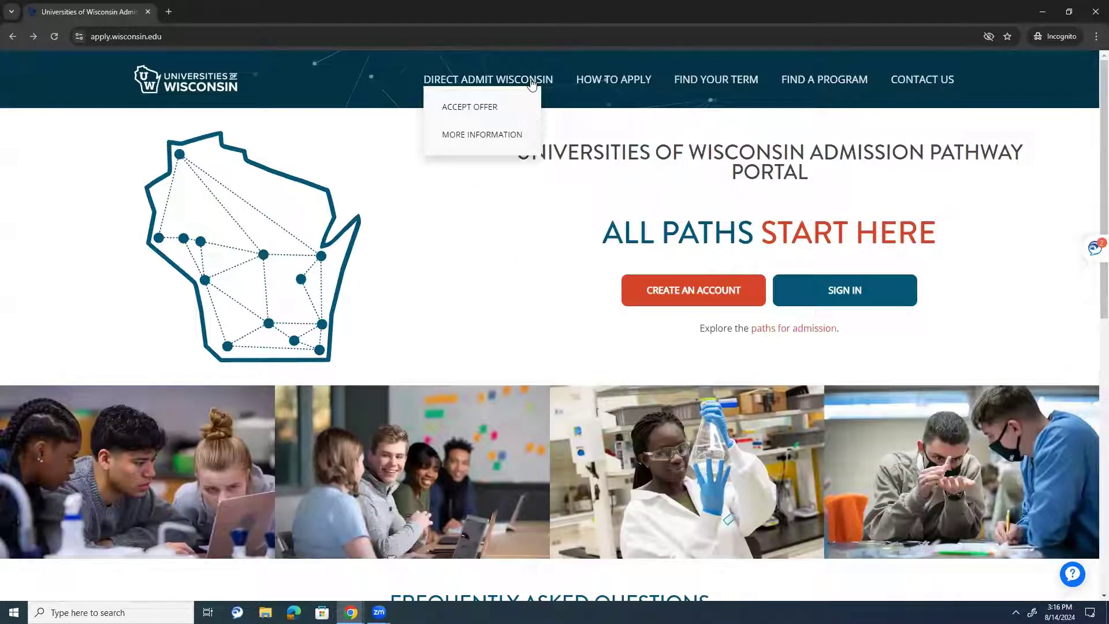
pyautogui.click(477, 106)
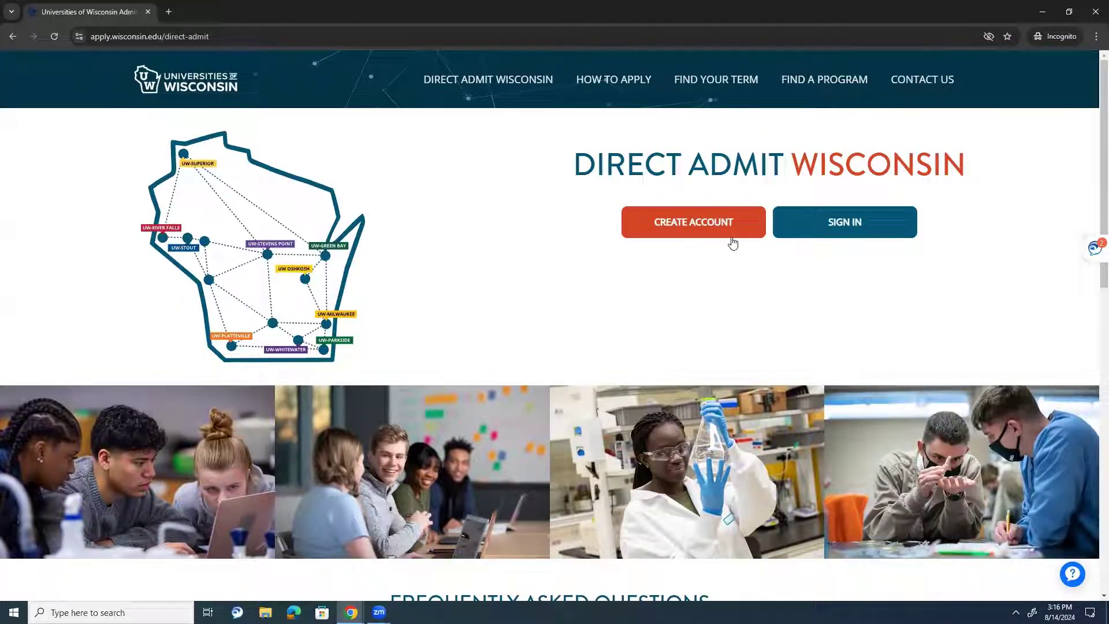
pyautogui.click(731, 233)
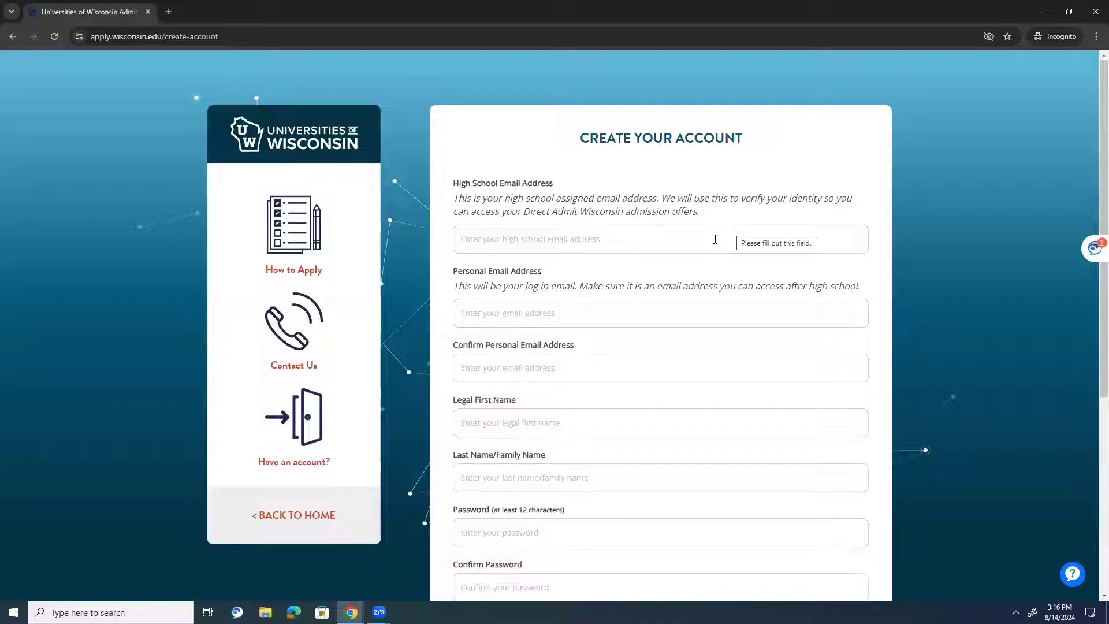
# - Step through the High School Email, Personal Email and confirmation fields, leaving them empty
pyautogui.click(716, 242)
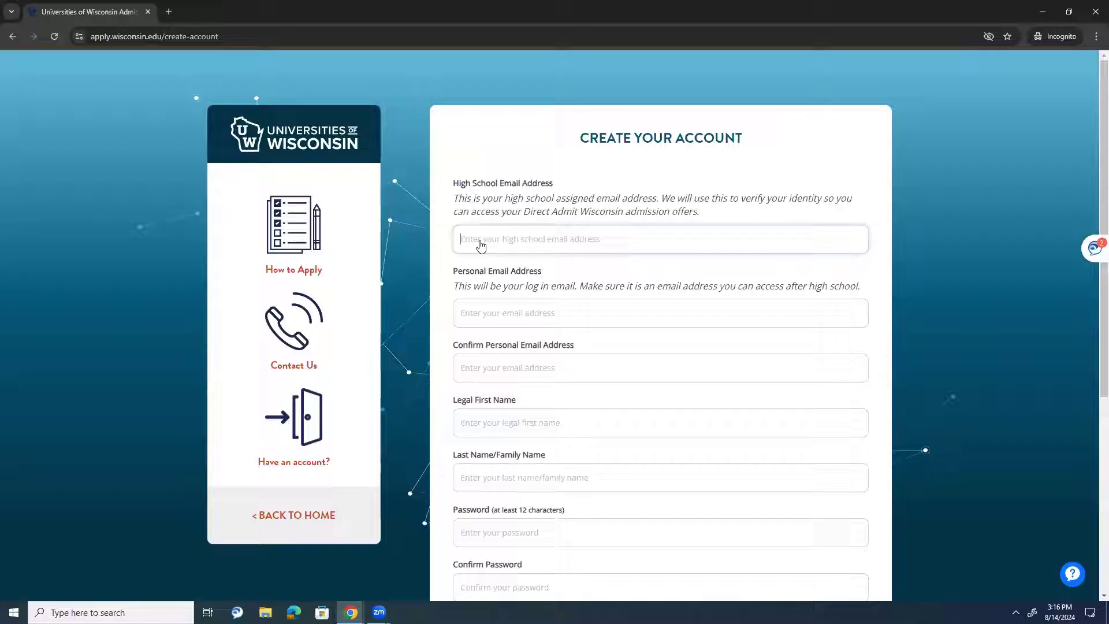
pyautogui.click(476, 309)
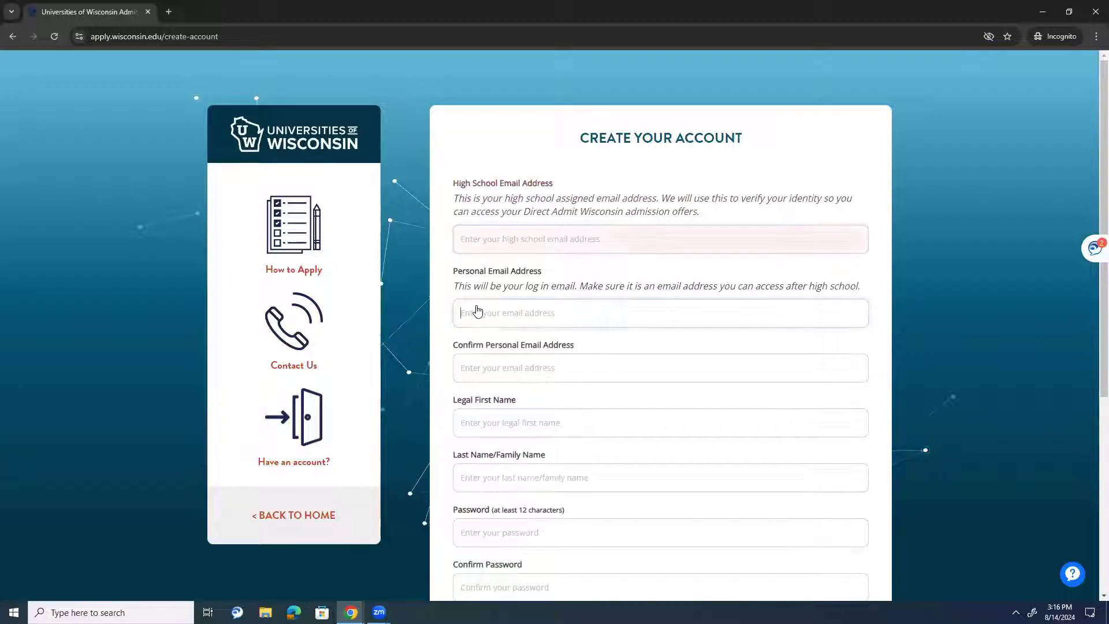
pyautogui.click(480, 372)
pyautogui.click(516, 246)
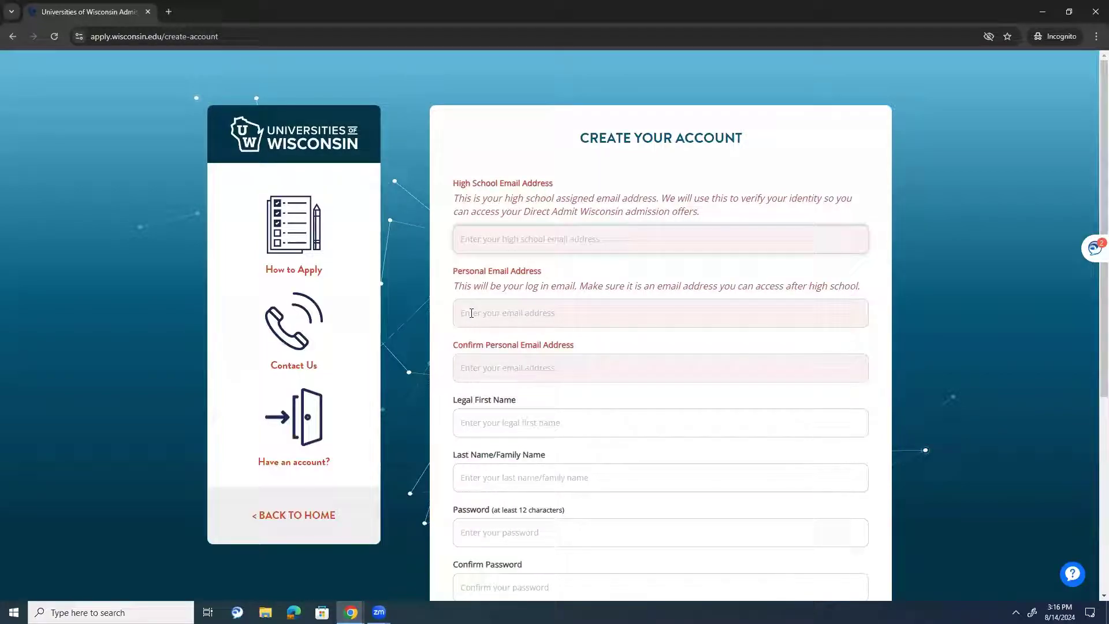
pyautogui.click(468, 313)
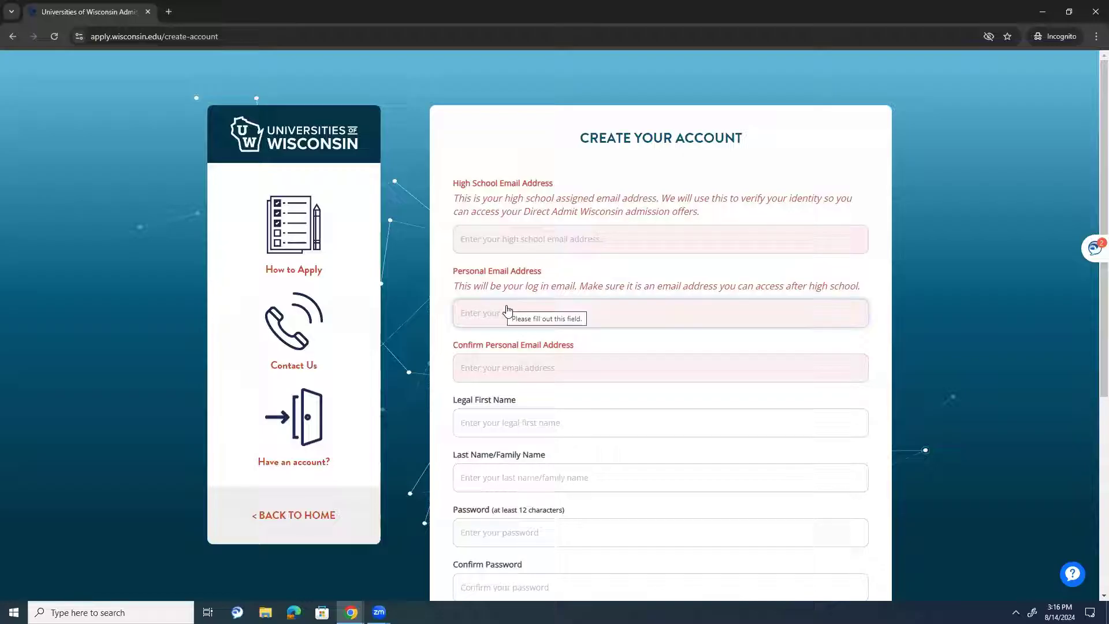
pyautogui.click(534, 244)
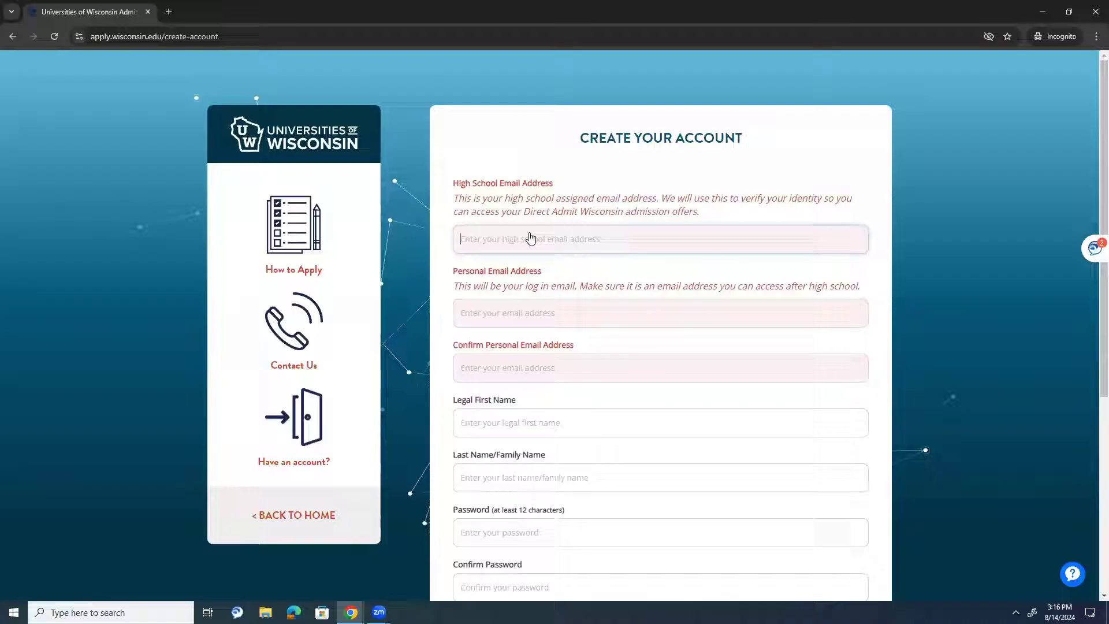
pyautogui.click(525, 318)
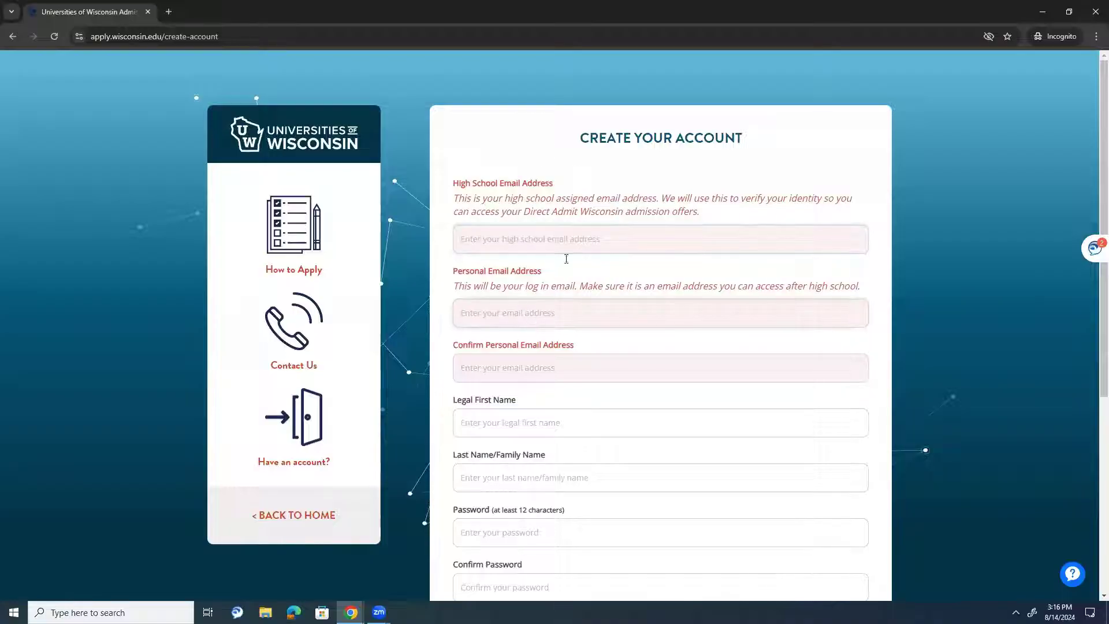
pyautogui.scroll(-2, 794, 260)
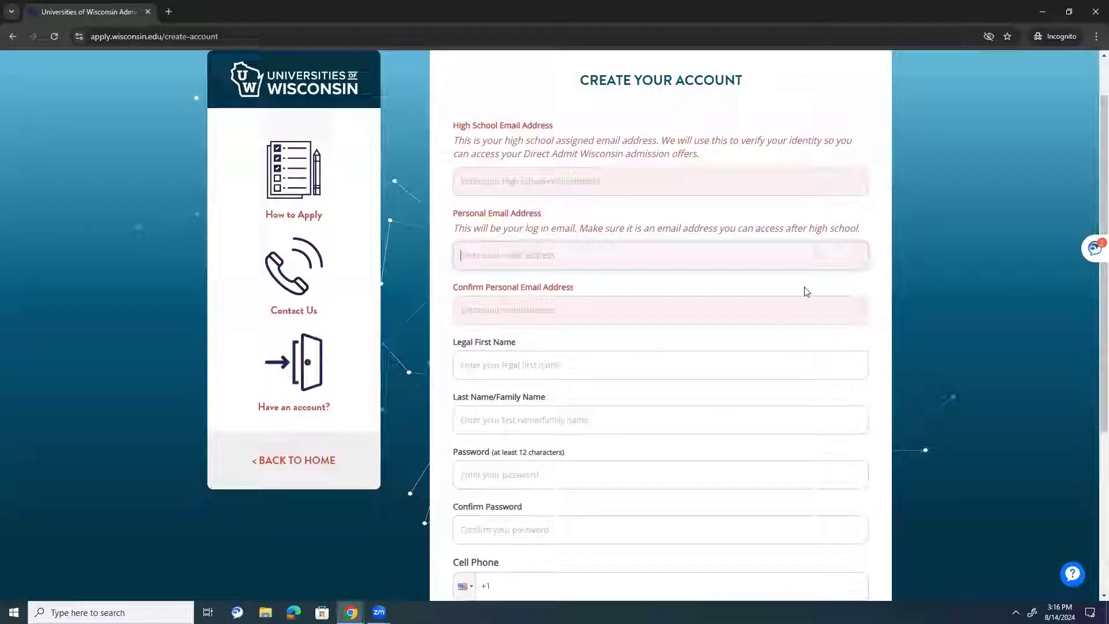
pyautogui.scroll(2, 805, 291)
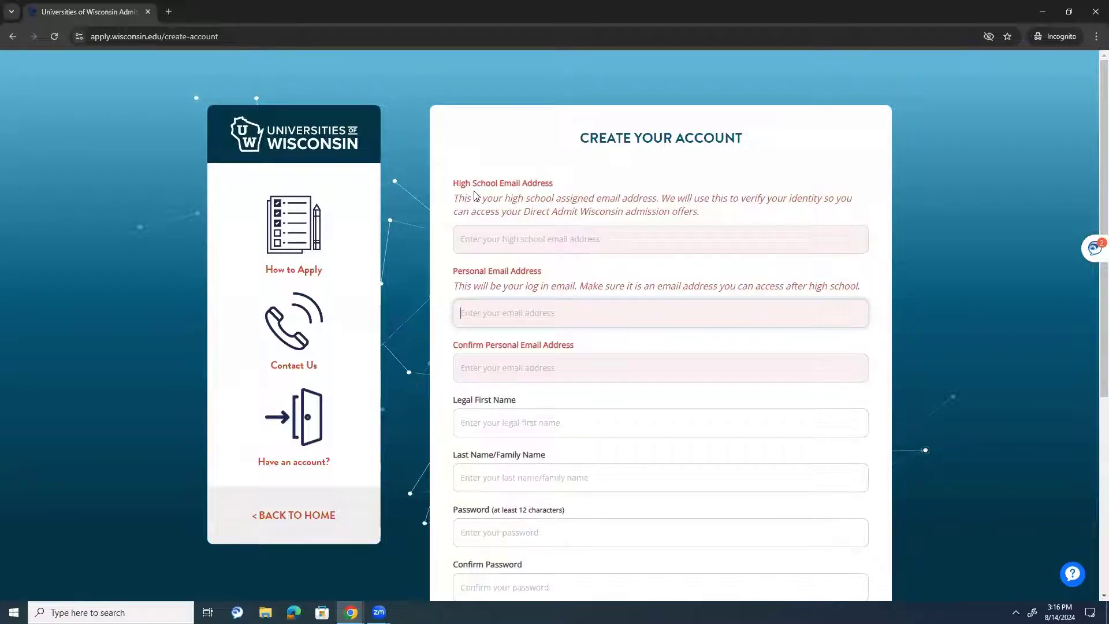
pyautogui.scroll(-1, 473, 310)
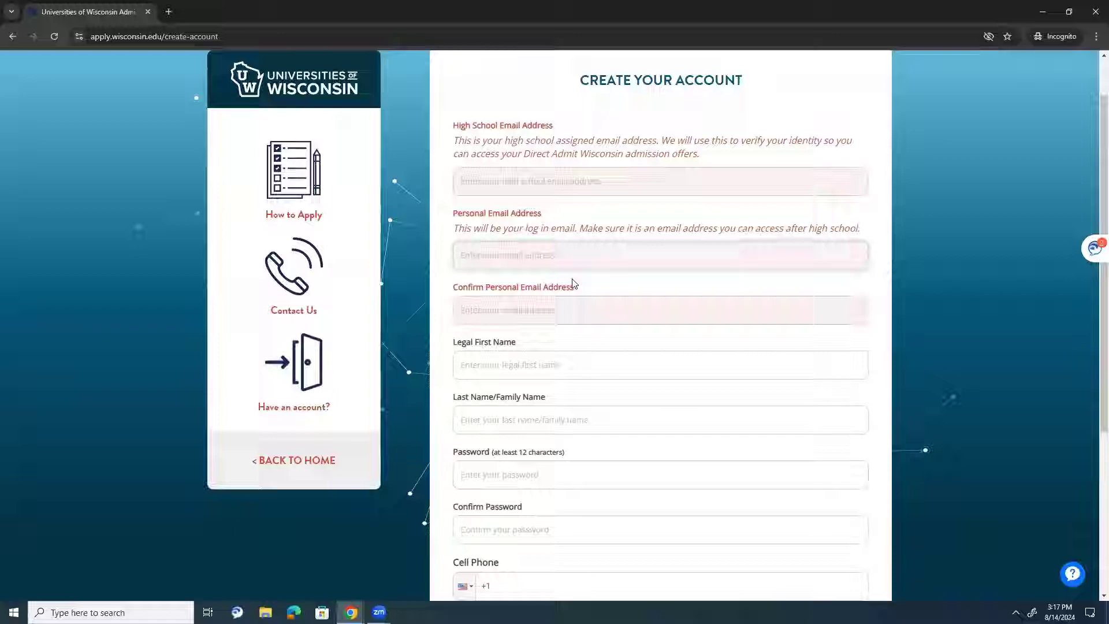
pyautogui.scroll(1, 568, 277)
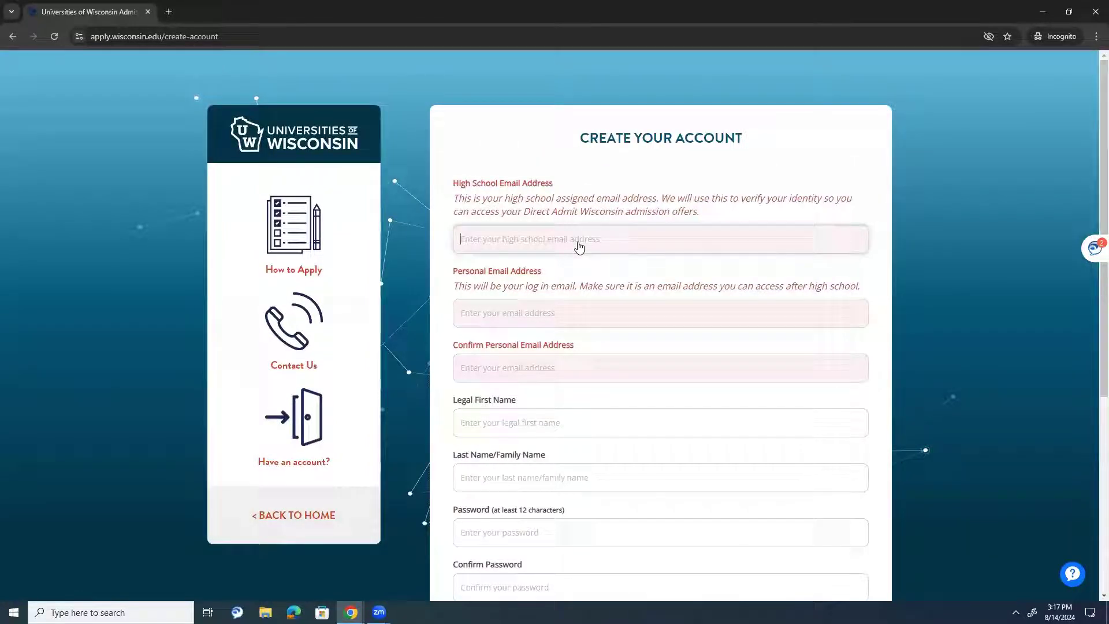
pyautogui.click(579, 246)
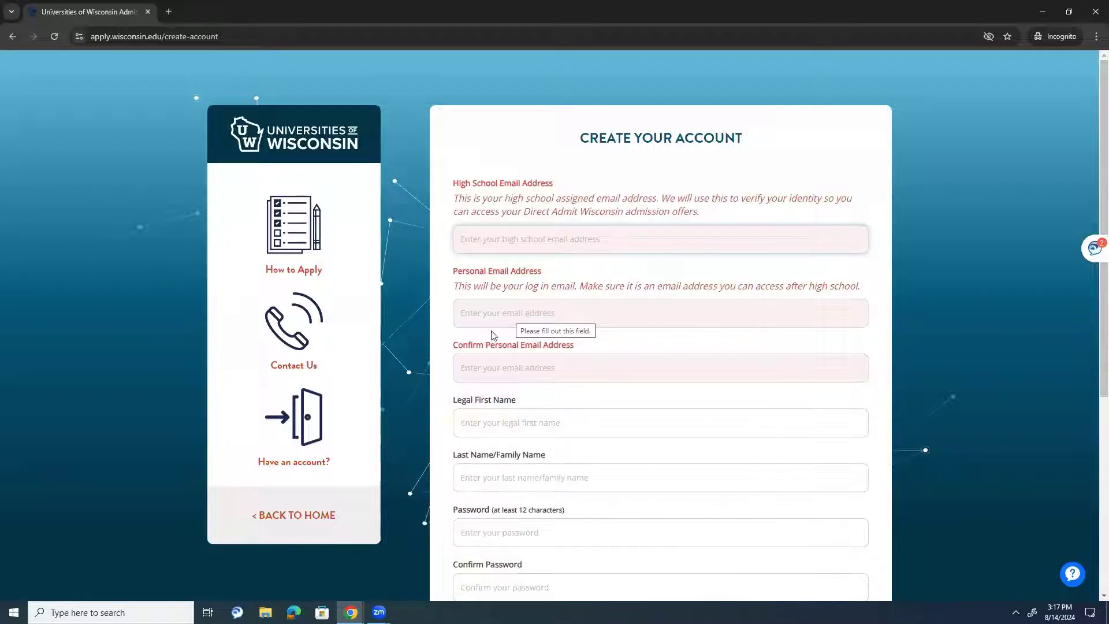
# - Return home, go to Sign In, and point out the PRACTICE label and practiceapp web address
pyautogui.click(291, 514)
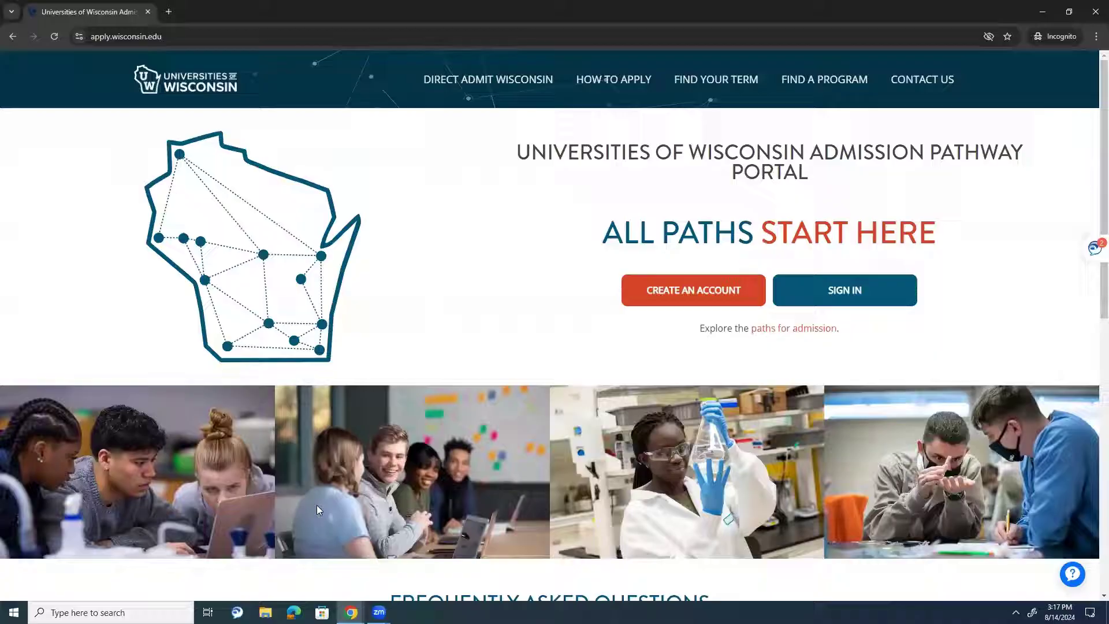
pyautogui.click(827, 301)
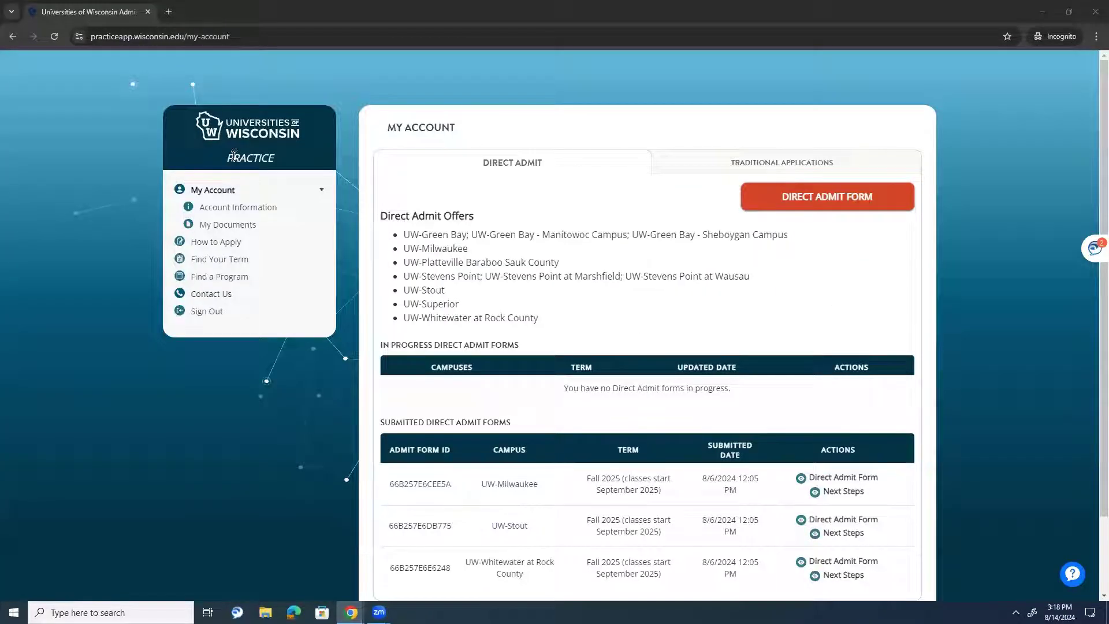
pyautogui.moveTo(234, 153); pyautogui.dragTo(273, 153)
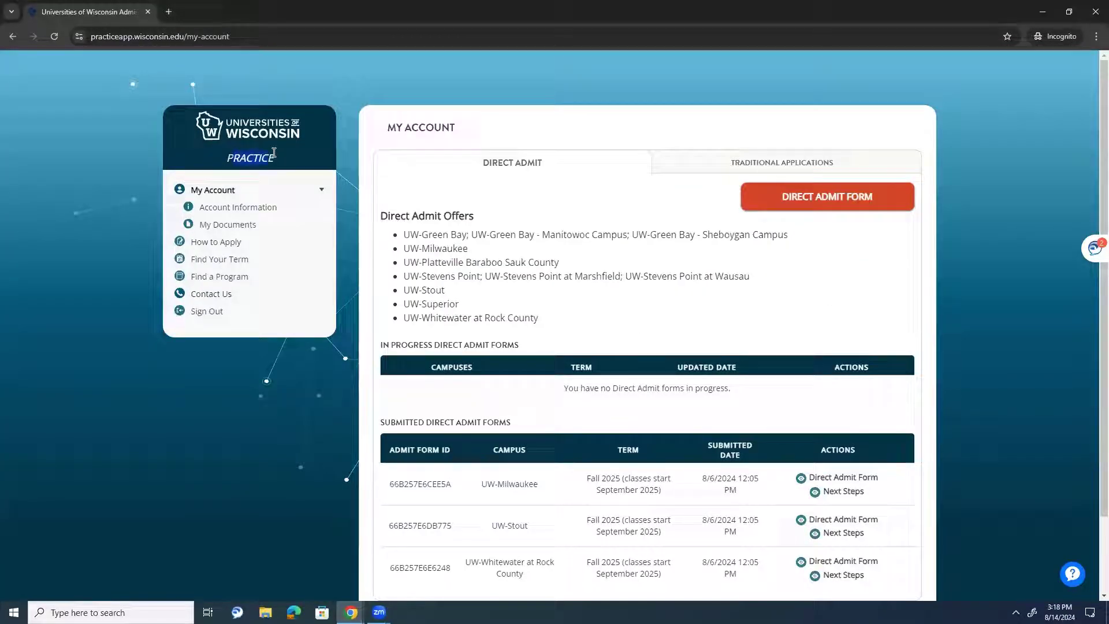
pyautogui.moveTo(133, 36); pyautogui.dragTo(78, 44)
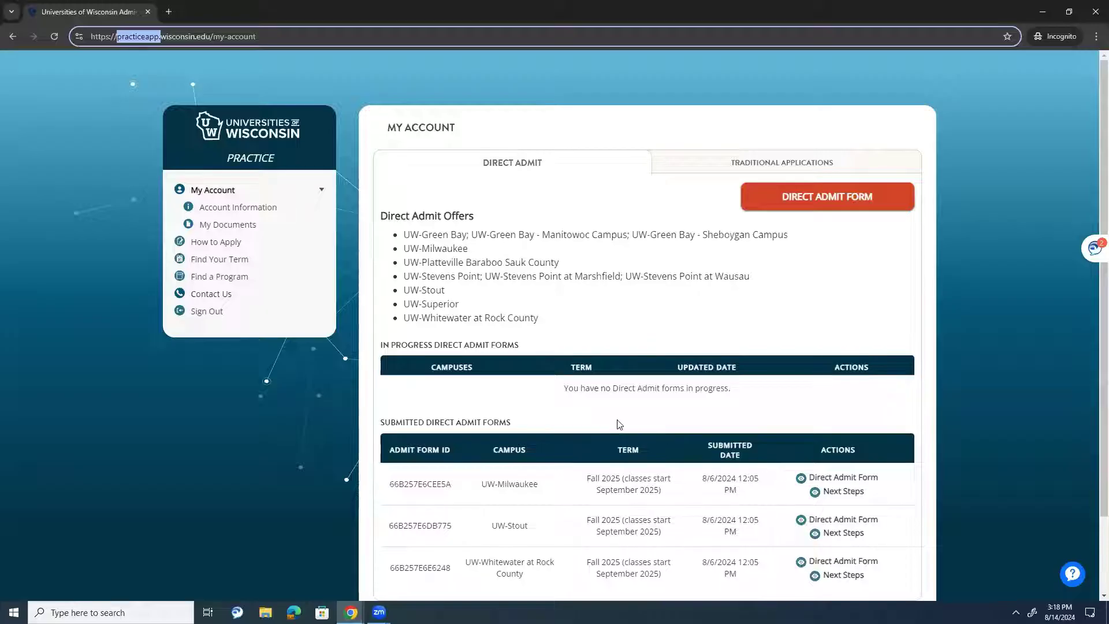
# - Highlight the Submitted and In Progress Direct Admit Forms headings and the offers list
pyautogui.moveTo(389, 422); pyautogui.dragTo(508, 421)
pyautogui.click(513, 422)
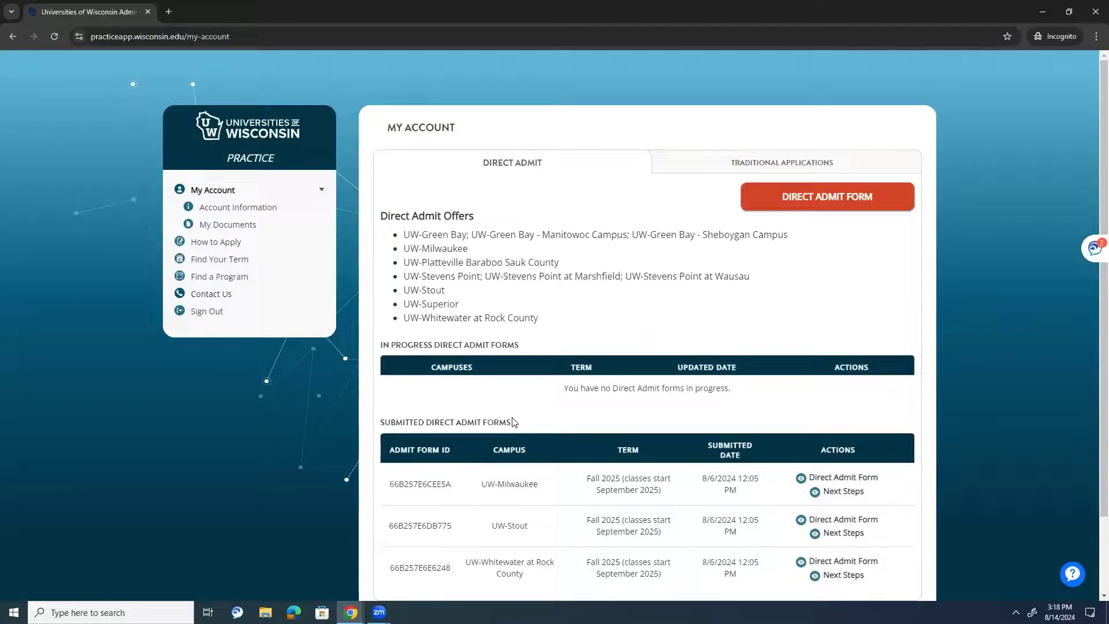
pyautogui.moveTo(429, 348); pyautogui.dragTo(460, 346)
pyautogui.click(415, 343)
pyautogui.moveTo(429, 237); pyautogui.dragTo(439, 298)
pyautogui.click(439, 299)
# - Look over the account information page, including the existing first name
pyautogui.click(263, 208)
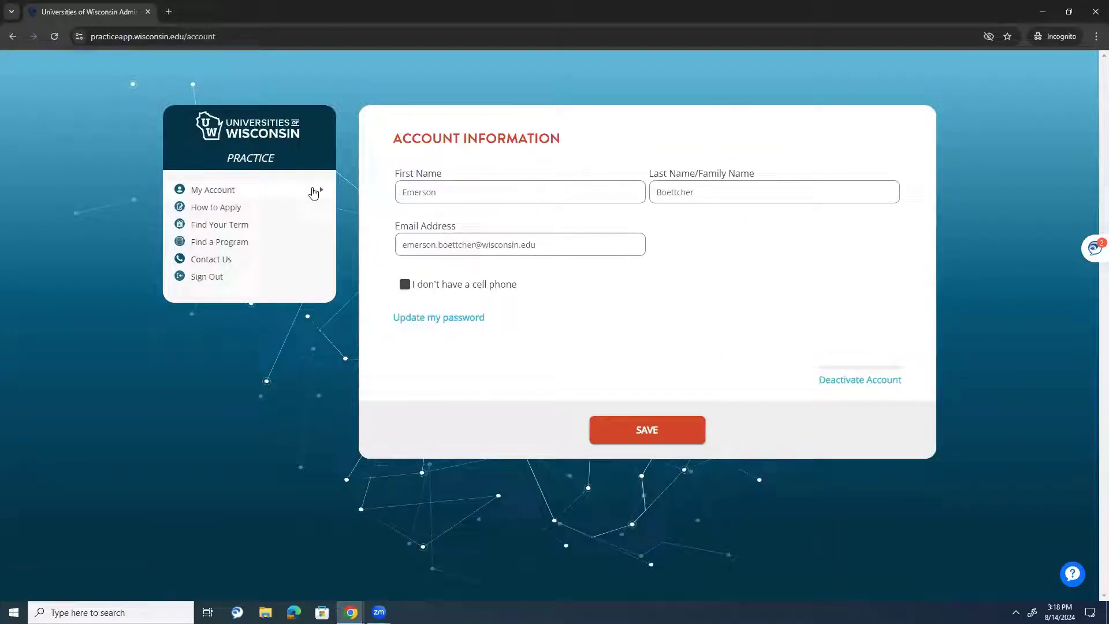
pyautogui.doubleClick(483, 200)
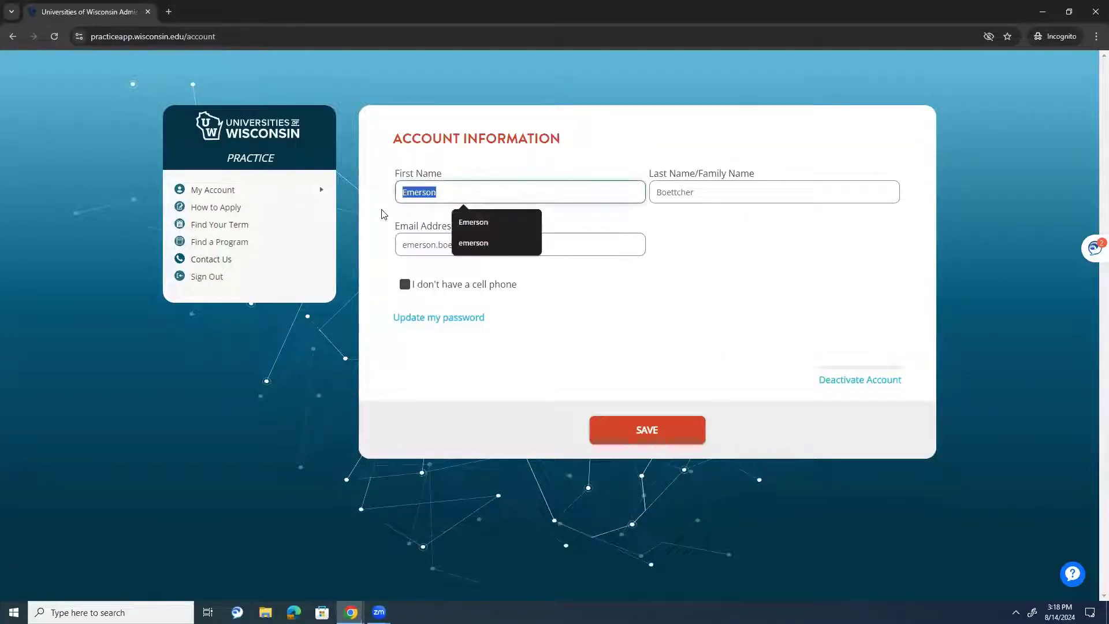
pyautogui.click(435, 196)
pyautogui.click(729, 191)
pyautogui.click(488, 260)
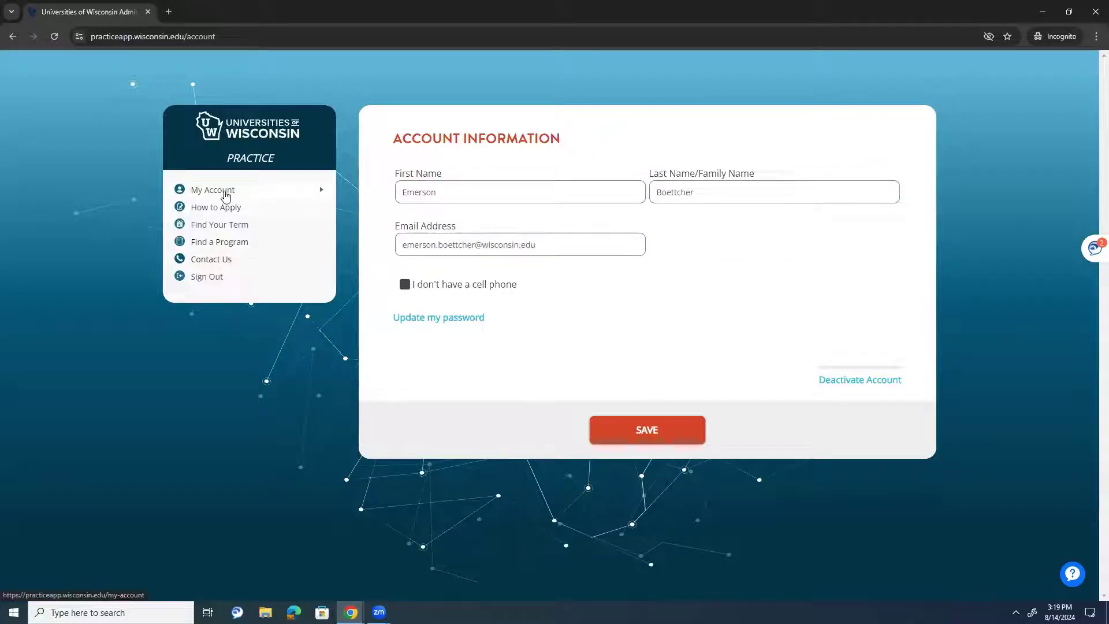
# - Open My Account, review the Traditional Applications list, then return to the Direct Admit overview
pyautogui.click(226, 192)
pyautogui.click(225, 196)
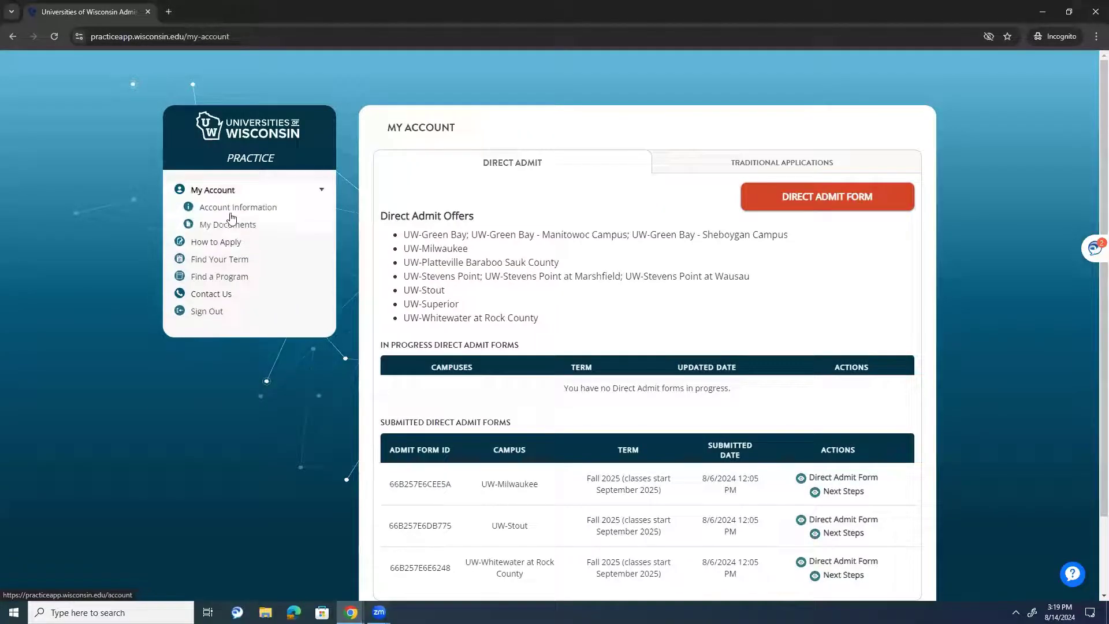
pyautogui.click(225, 250)
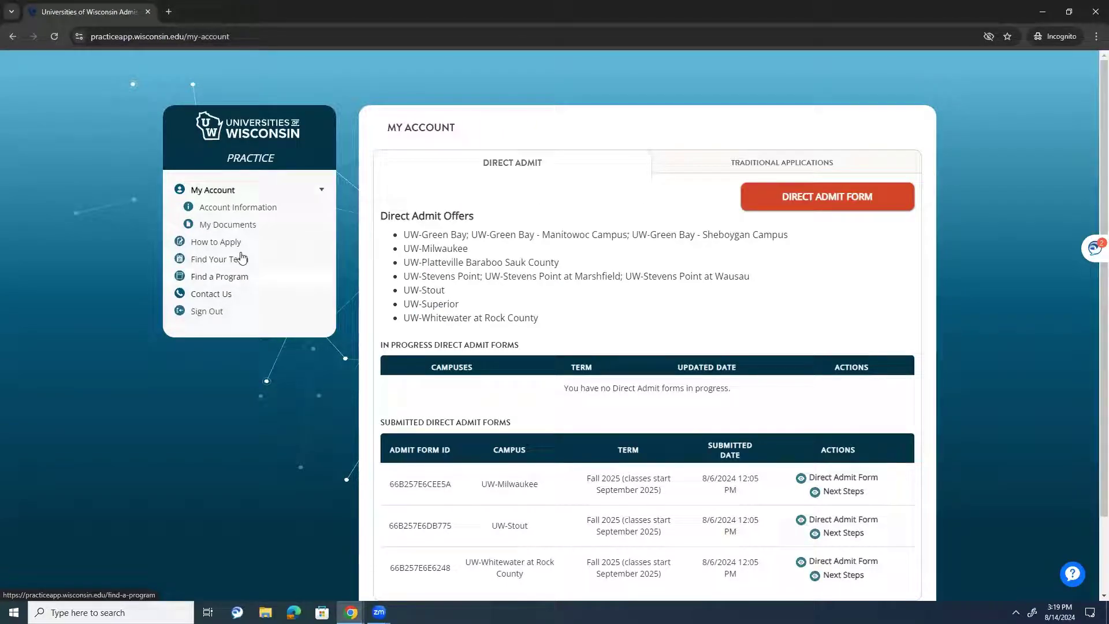
pyautogui.click(728, 166)
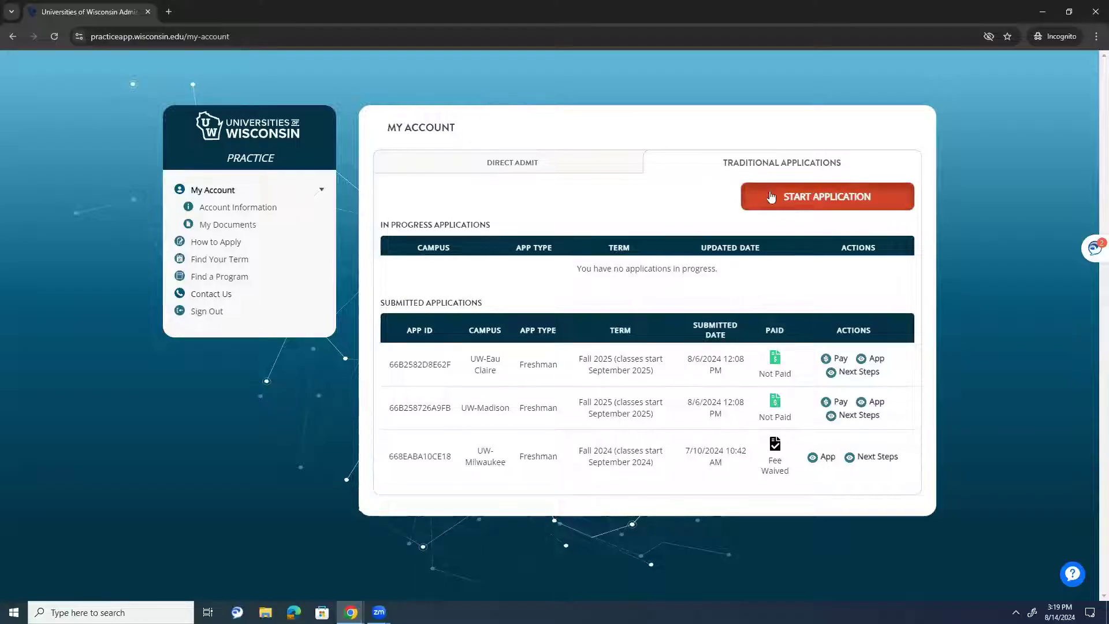
pyautogui.click(587, 166)
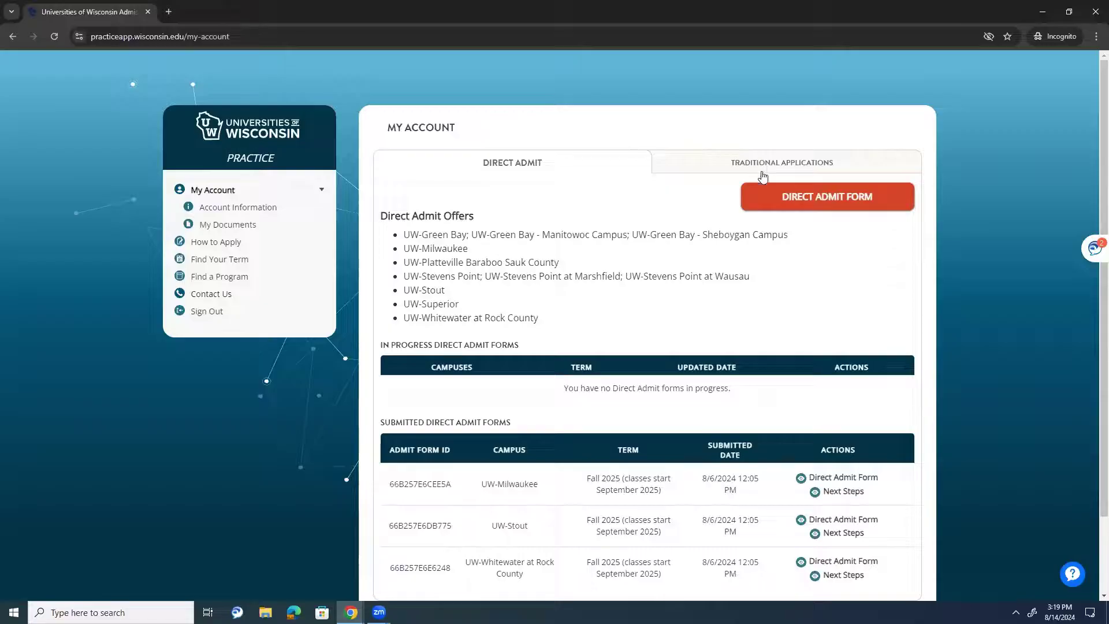
# - Start a new Direct Admit form and select UW-Superior and UW-Stevens Point as campuses
pyautogui.click(772, 199)
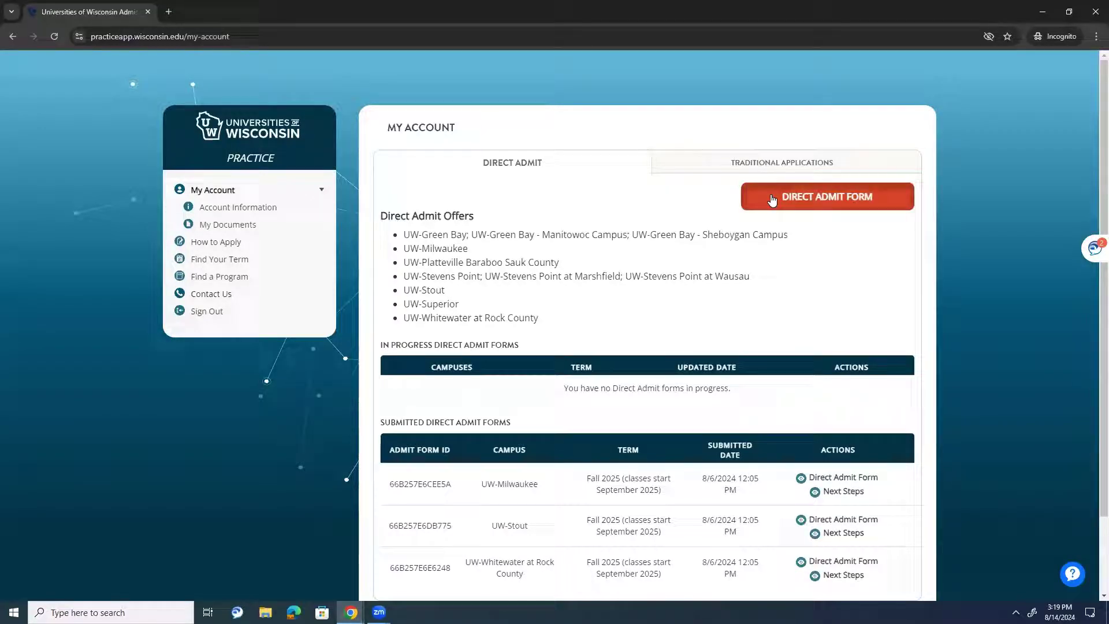
pyautogui.scroll(-1, 860, 223)
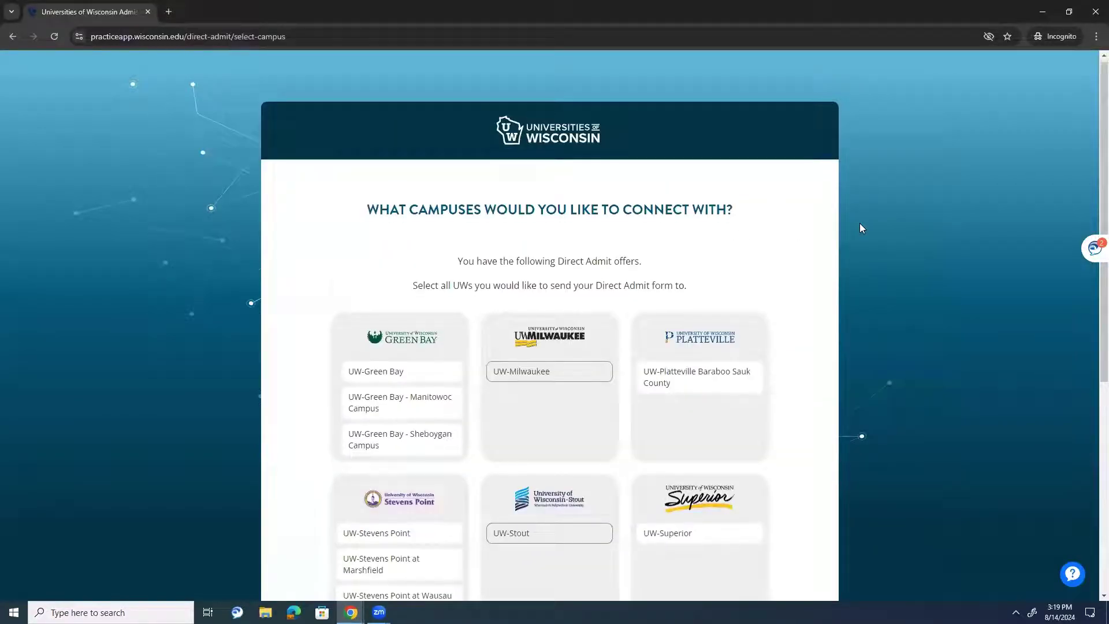
pyautogui.scroll(-1, 629, 328)
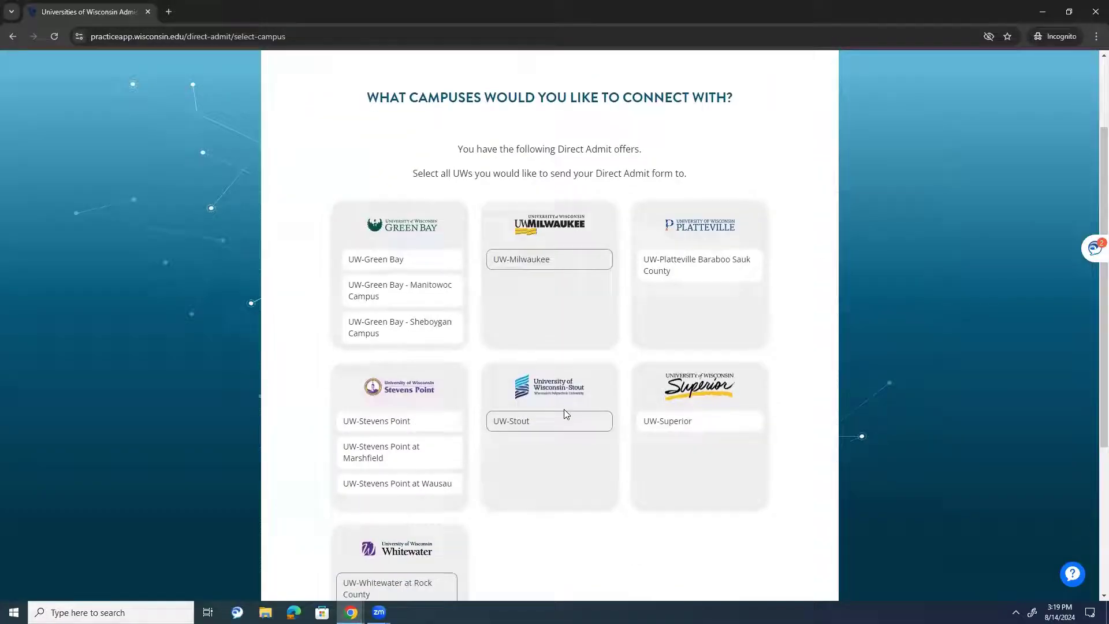
pyautogui.scroll(-2, 445, 502)
pyautogui.scroll(2, 530, 219)
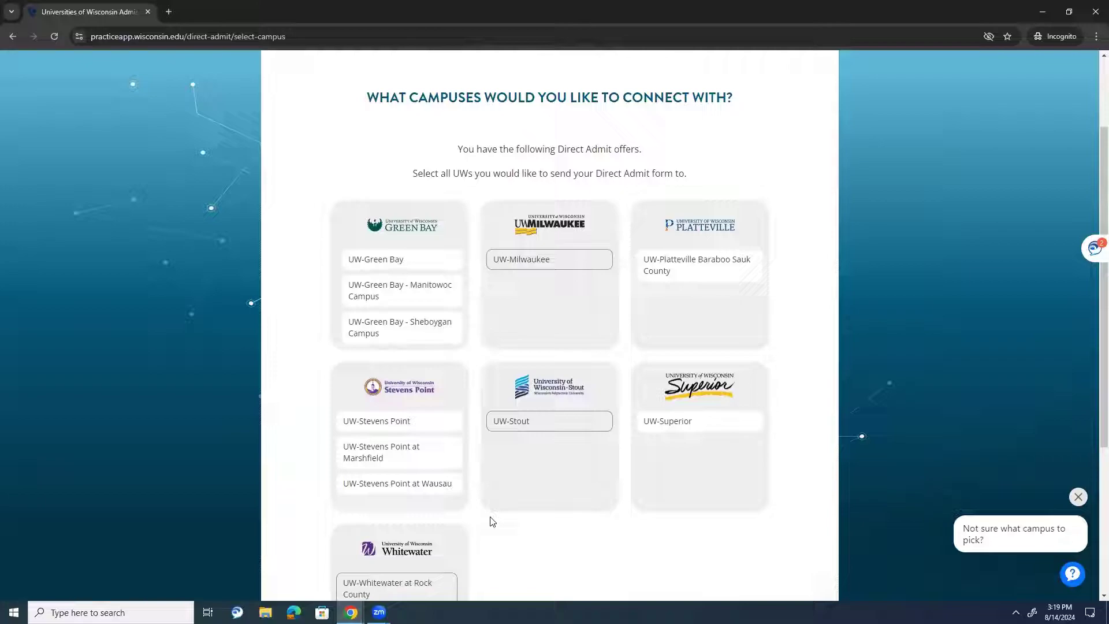
pyautogui.click(684, 421)
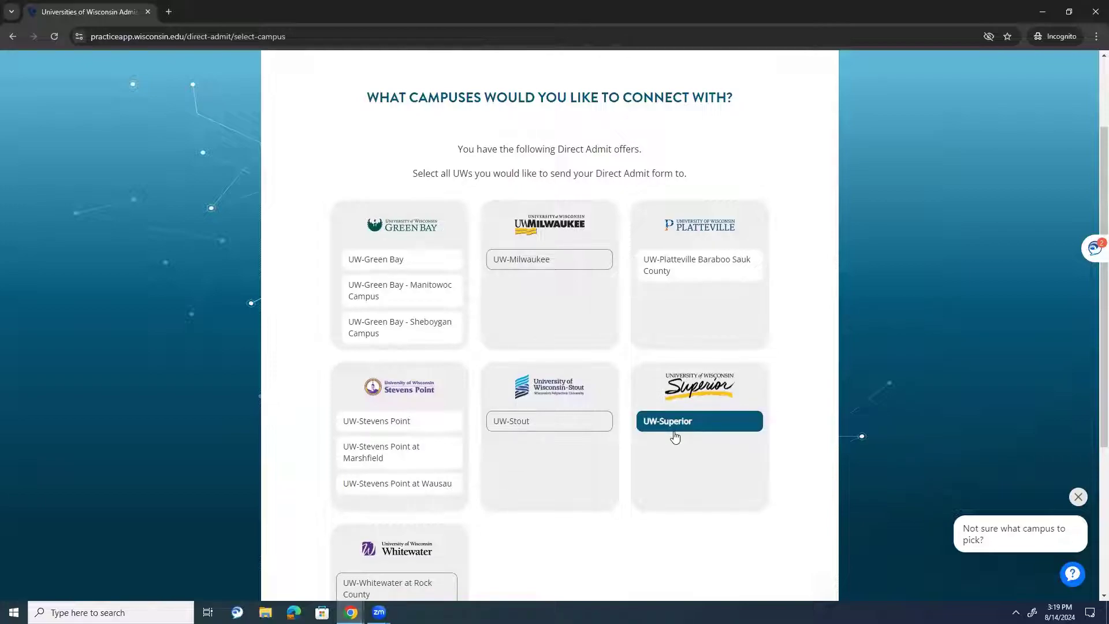
pyautogui.click(370, 420)
pyautogui.scroll(-2, 881, 393)
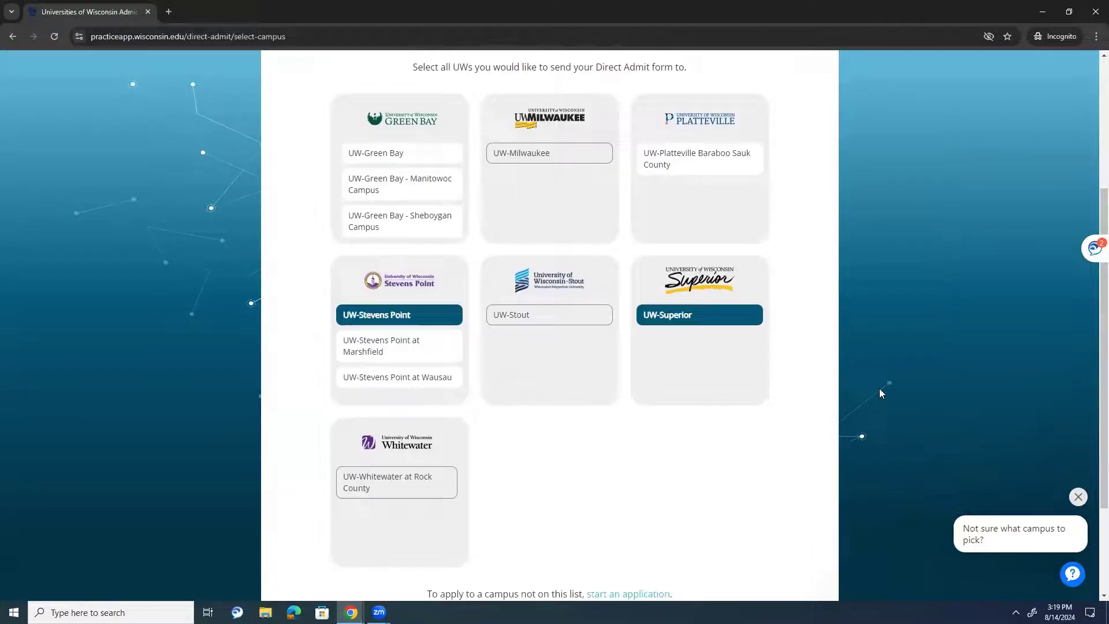
pyautogui.scroll(-1, 594, 435)
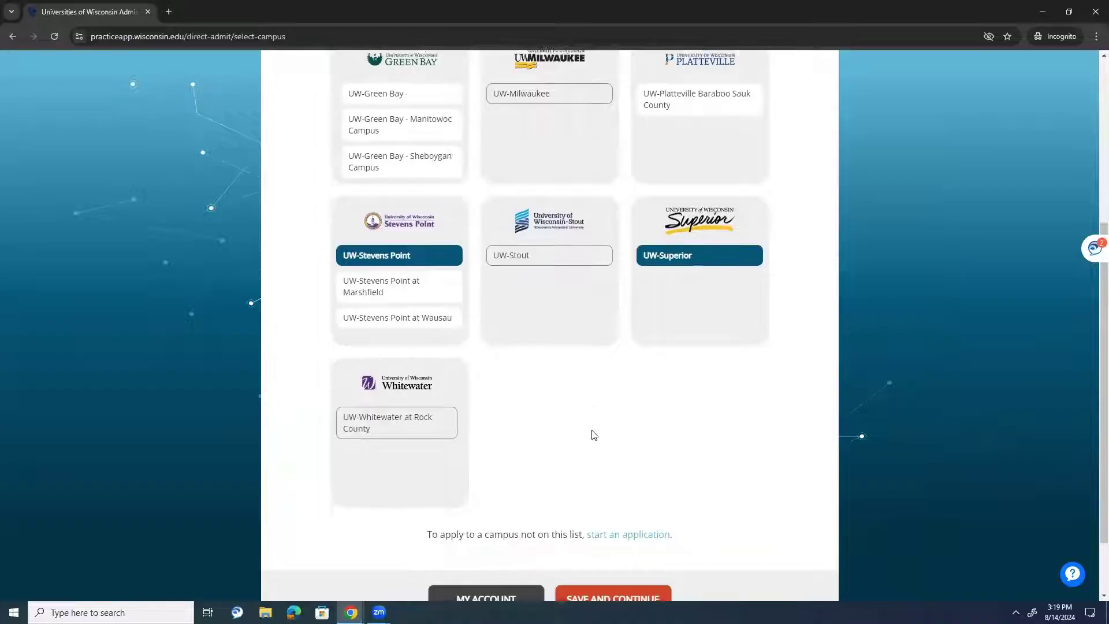
pyautogui.scroll(-1, 593, 435)
pyautogui.scroll(4, 647, 468)
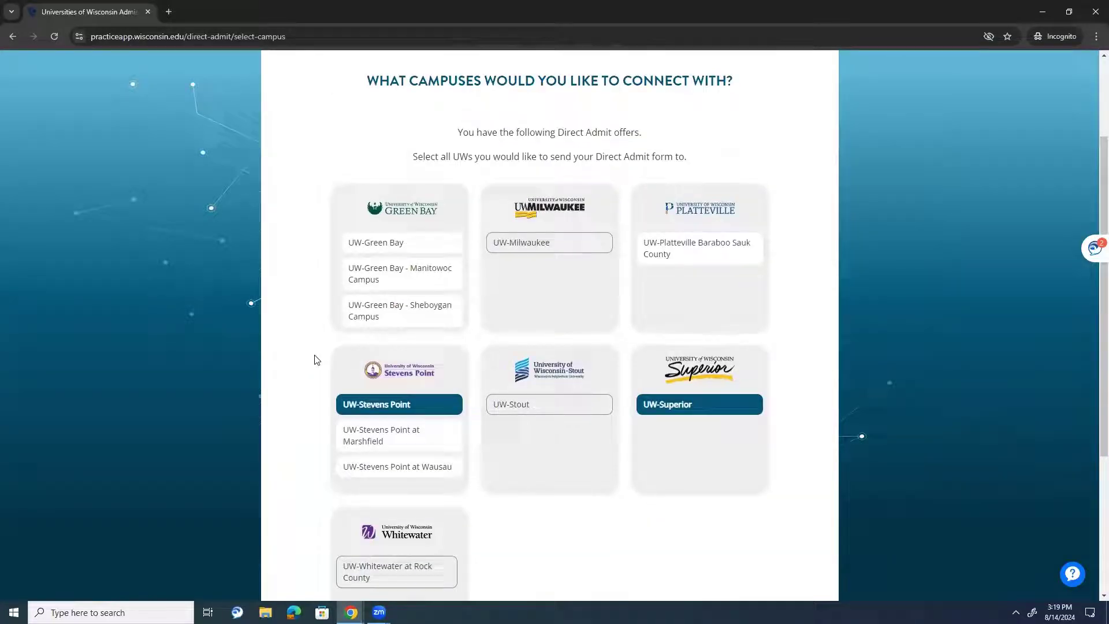
pyautogui.scroll(-4, 674, 434)
pyautogui.scroll(1, 636, 520)
pyautogui.click(610, 577)
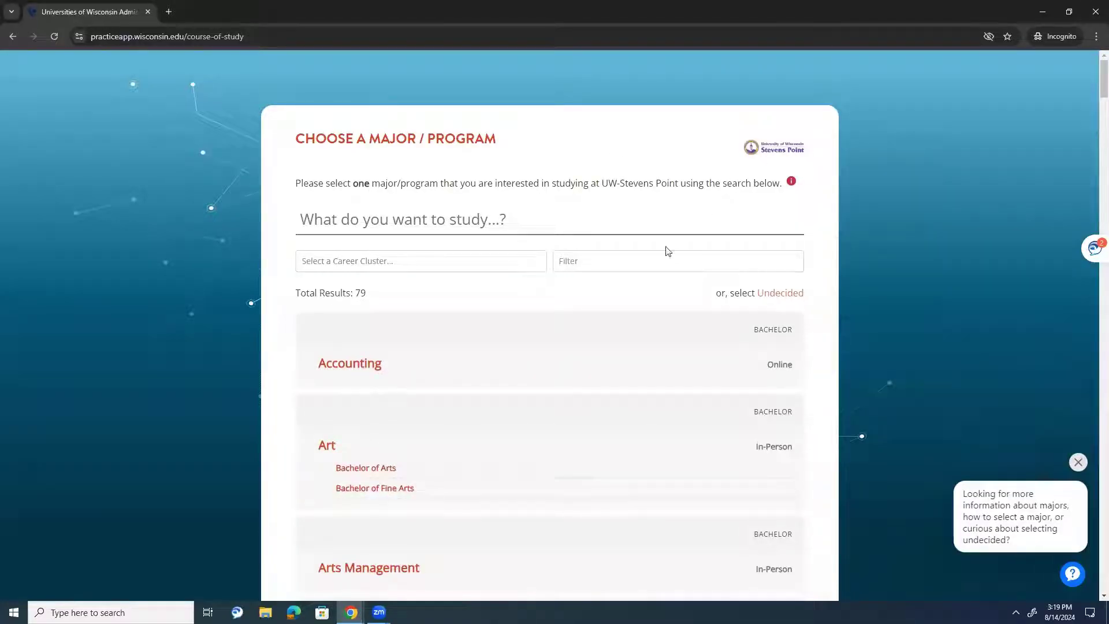
# - Choose Accounting as the major for UW-Stevens Point and UW-Superior, then go to the review
pyautogui.click(329, 365)
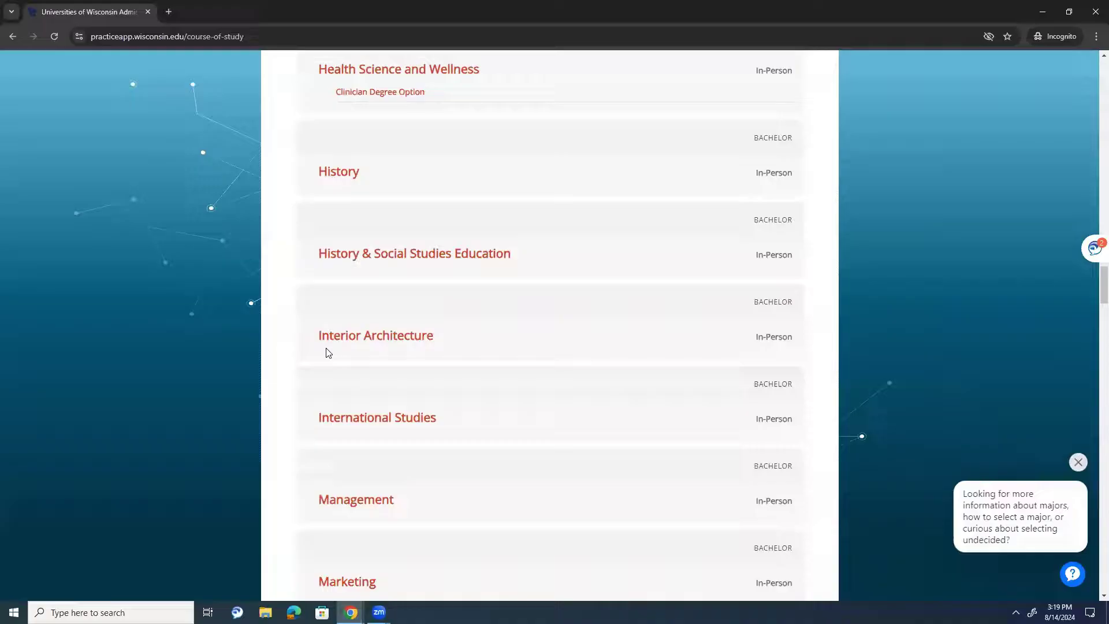
pyautogui.click(611, 512)
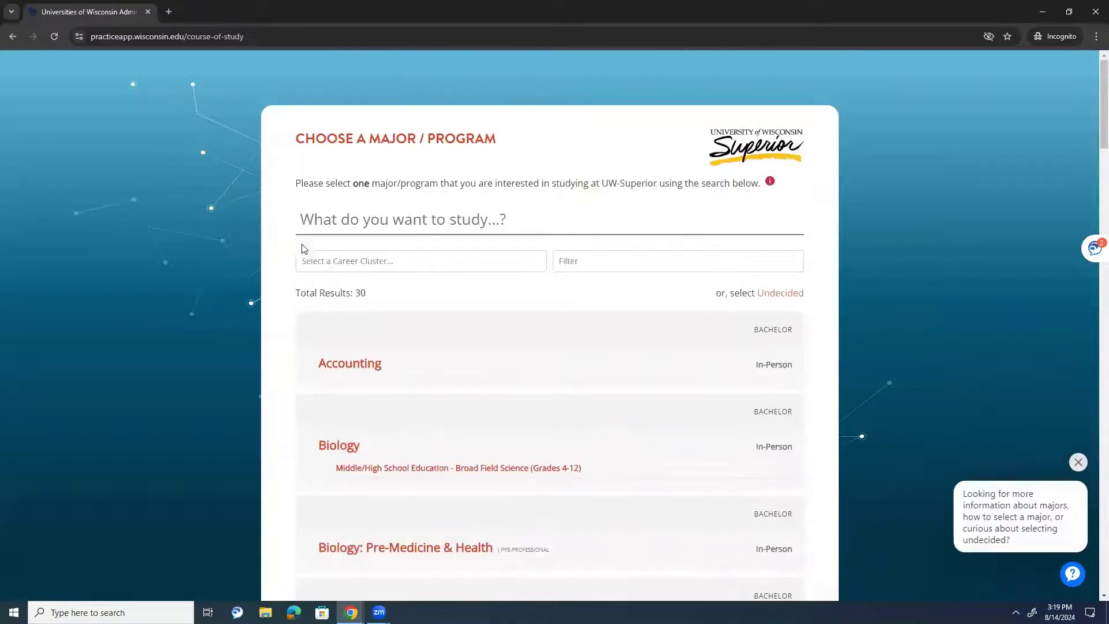
pyautogui.click(373, 347)
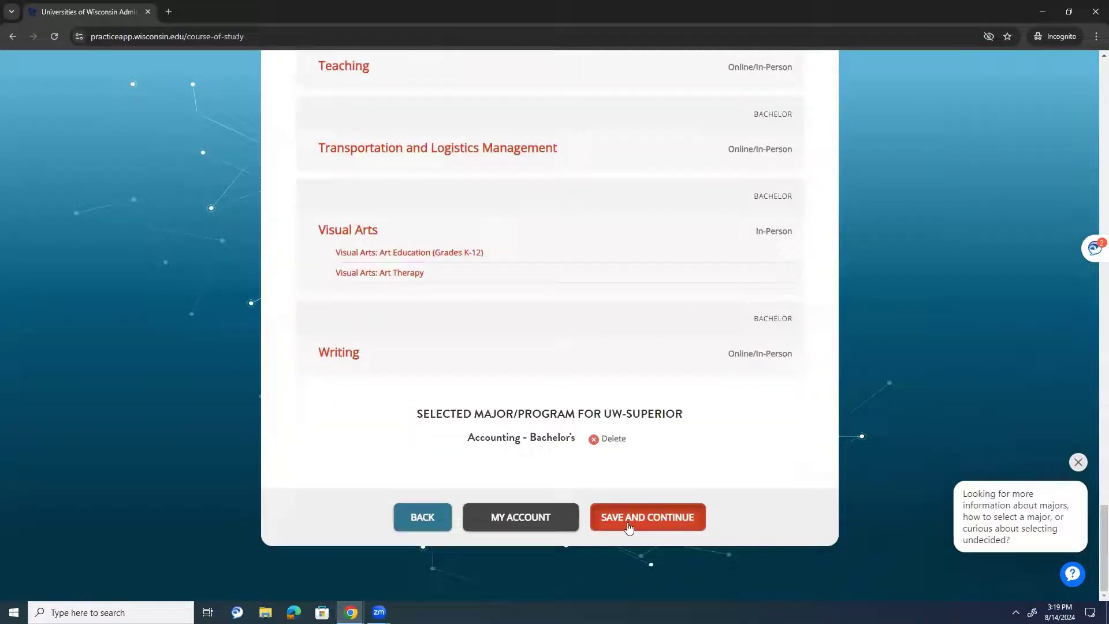
pyautogui.click(631, 520)
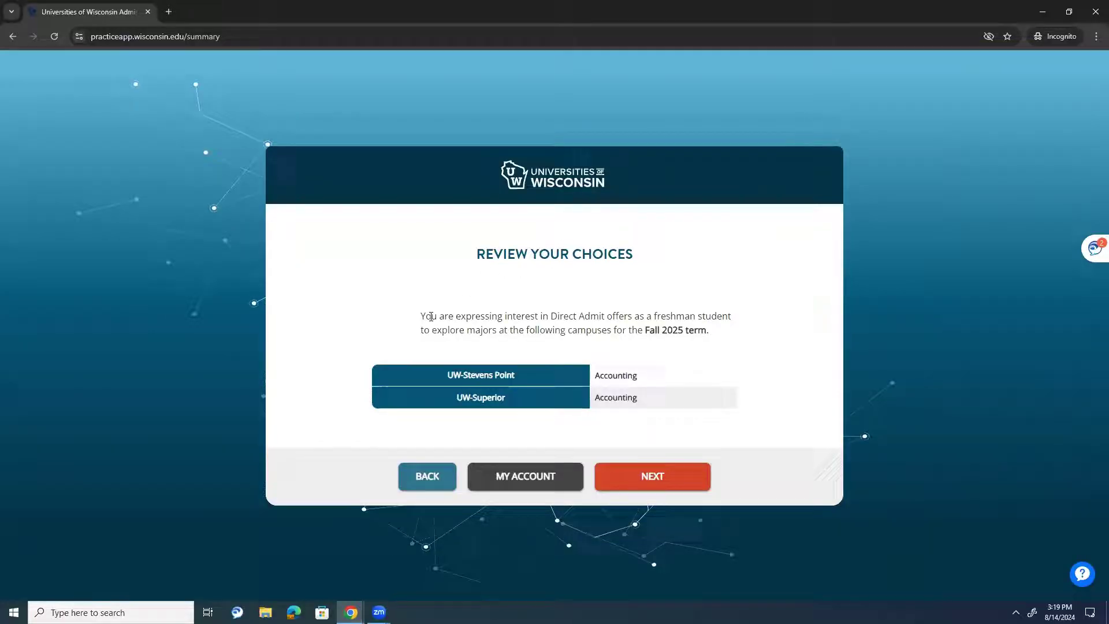
# - Confirm the campus and major choices and answer the Copy From Recent prompt
pyautogui.moveTo(431, 316); pyautogui.dragTo(539, 316)
pyautogui.click(475, 334)
pyautogui.click(634, 479)
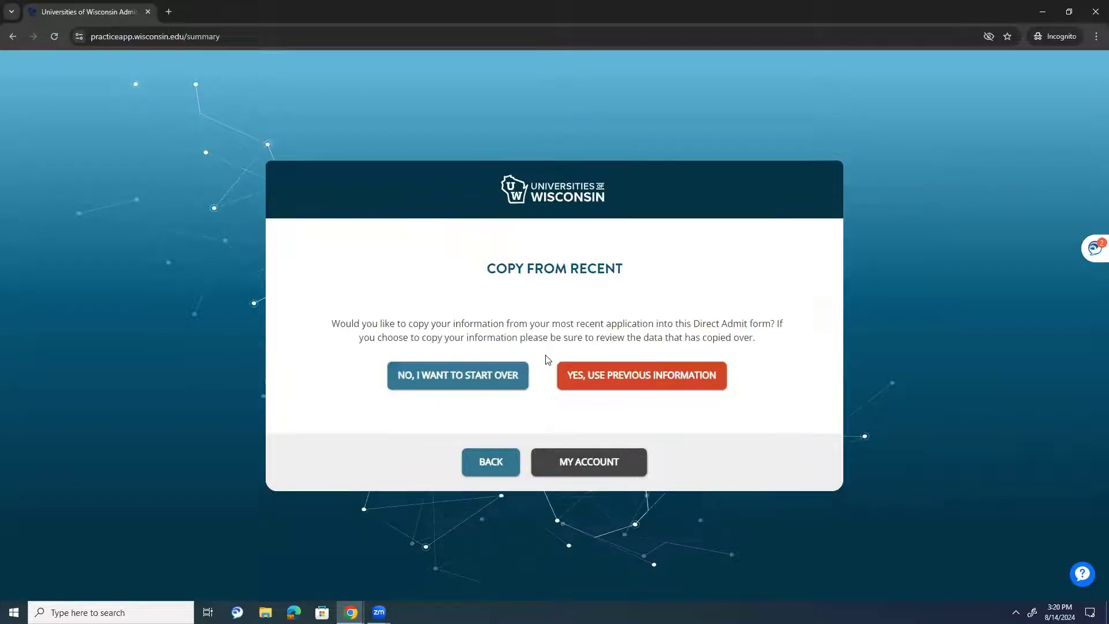
pyautogui.click(513, 369)
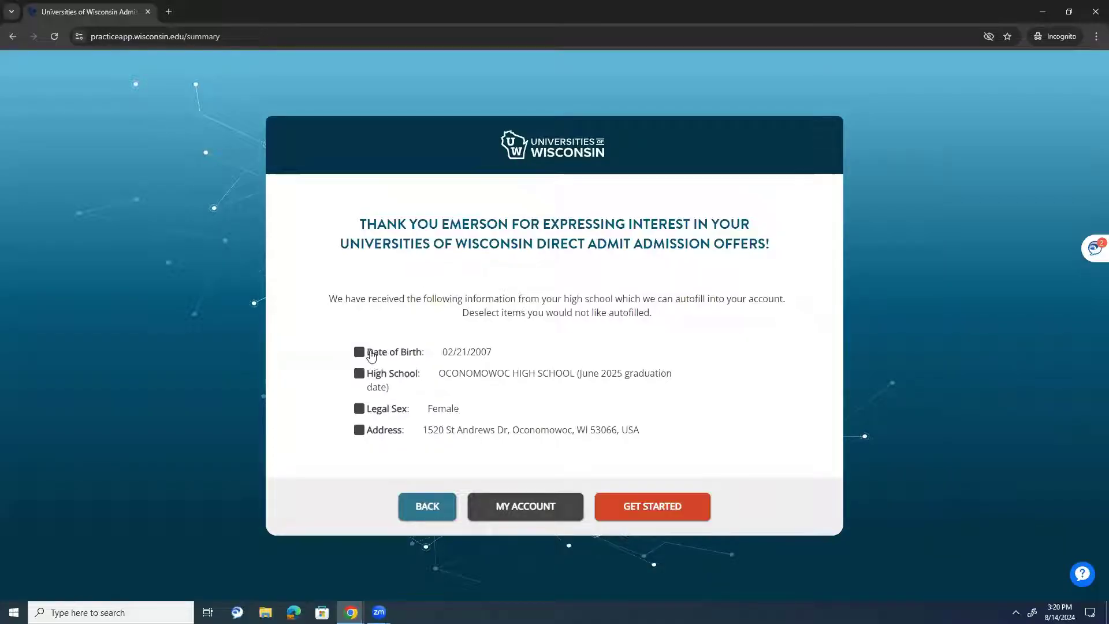
# - Keep high school in the autofill but exclude the address
pyautogui.click(388, 376)
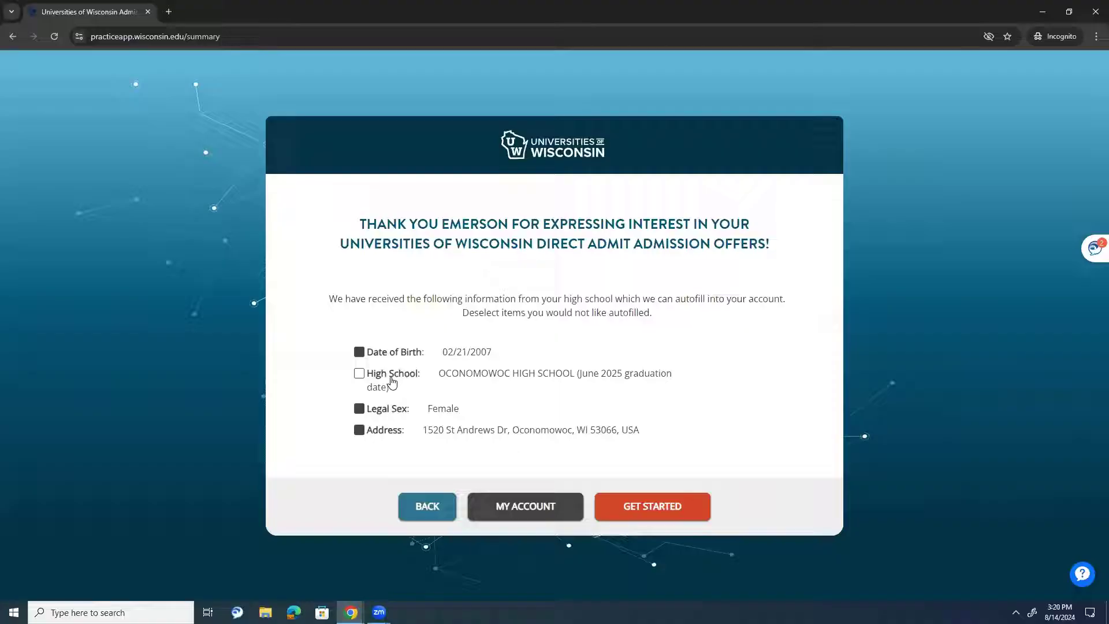
pyautogui.click(387, 374)
pyautogui.click(377, 435)
pyautogui.moveTo(422, 428); pyautogui.dragTo(606, 430)
pyautogui.click(606, 430)
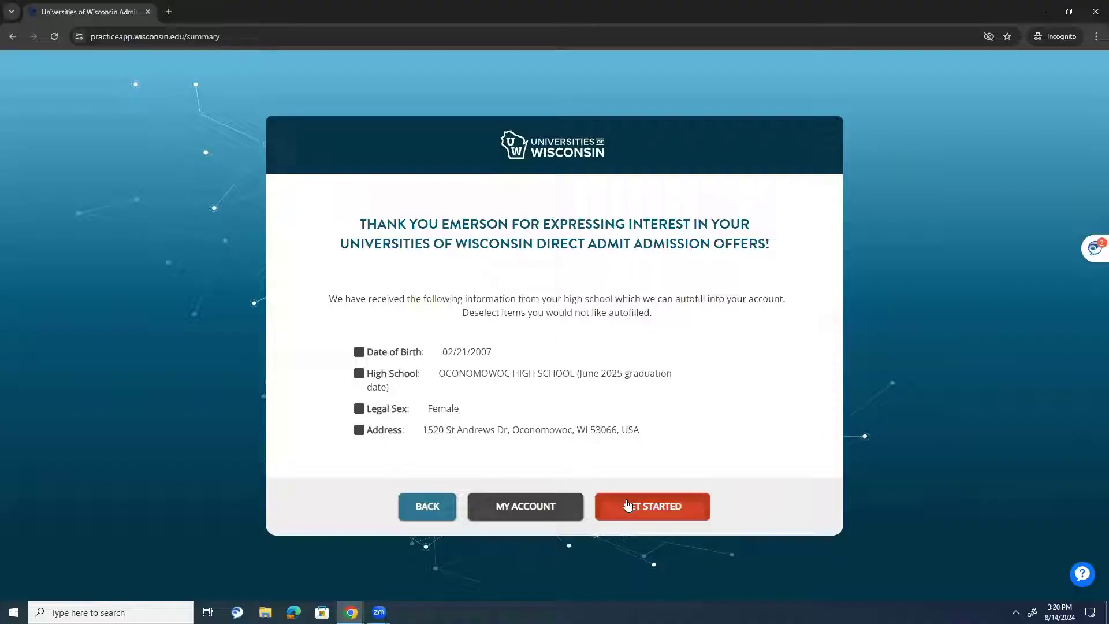
pyautogui.click(562, 440)
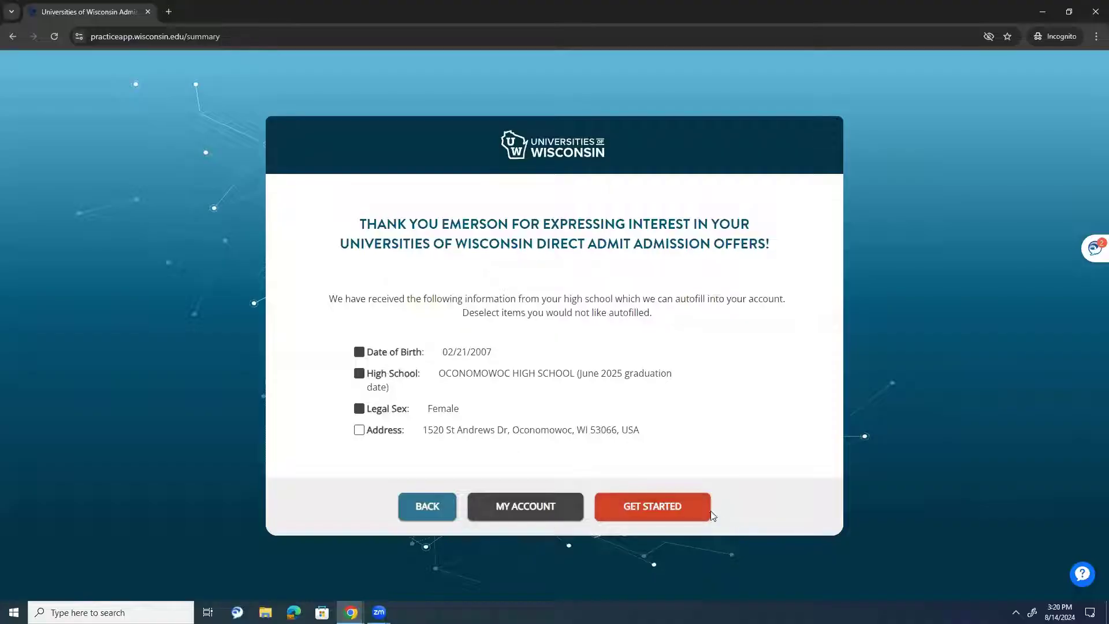
# - Begin the form, open Basic Information, and answer No to the name-change question
pyautogui.click(664, 501)
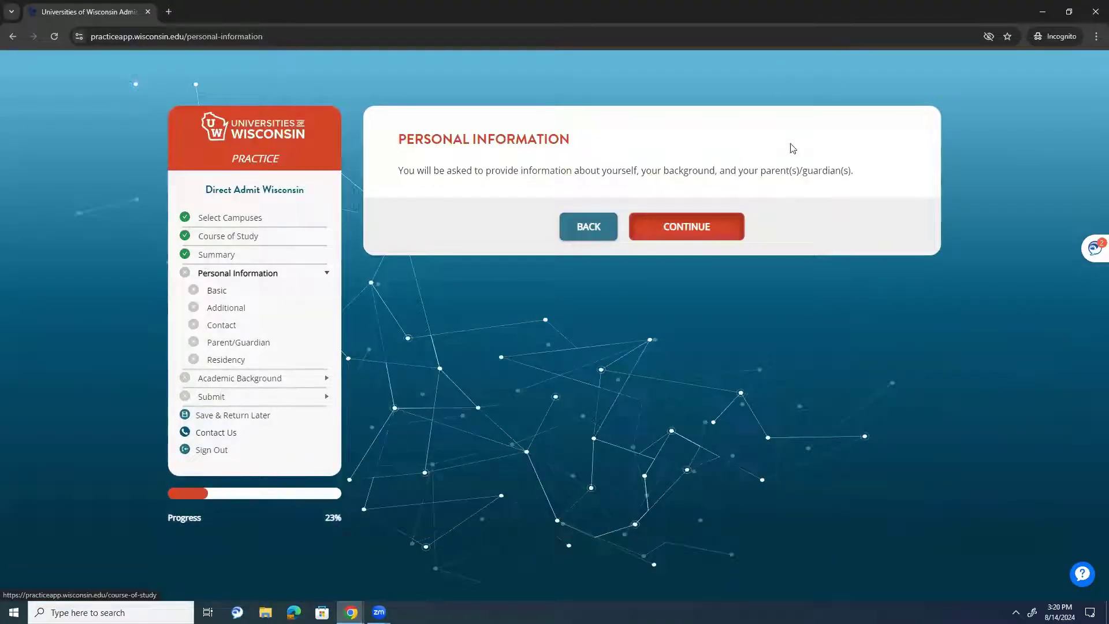
pyautogui.click(217, 291)
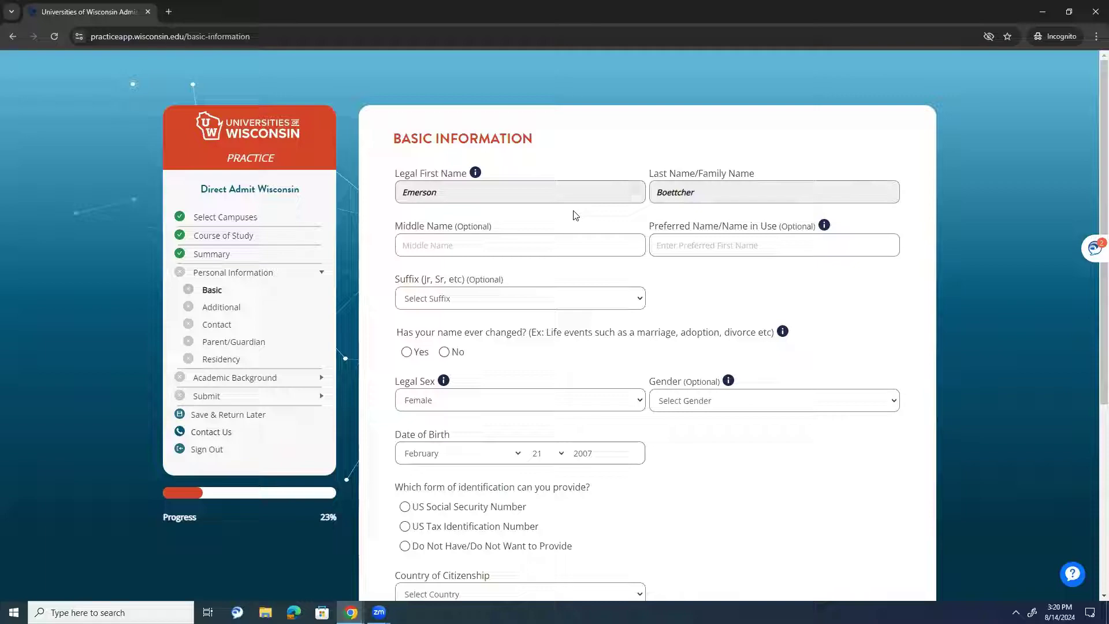
pyautogui.click(475, 172)
pyautogui.click(444, 352)
# - Set identification to Do Not Have/Do Not Want to Provide
pyautogui.scroll(-2, 523, 306)
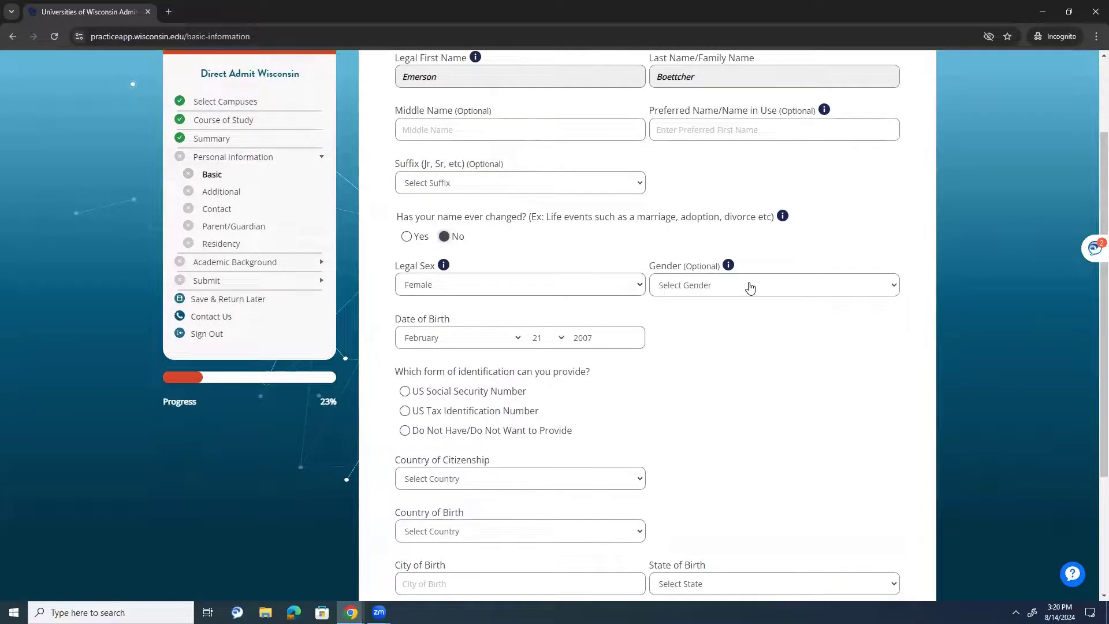
pyautogui.scroll(-1, 479, 346)
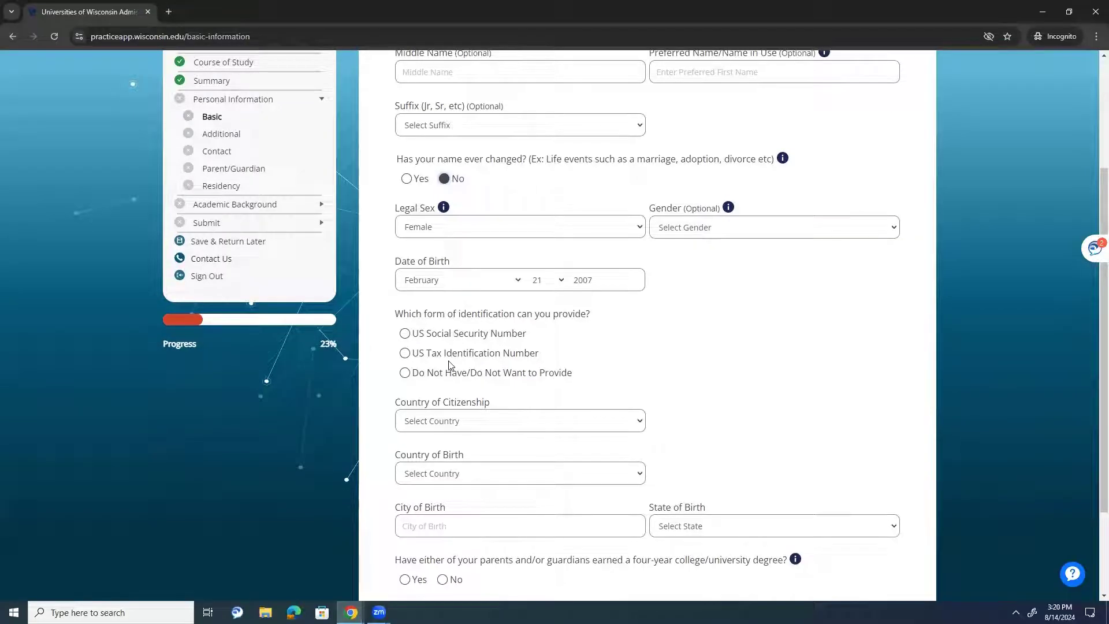
pyautogui.click(441, 338)
pyautogui.click(442, 355)
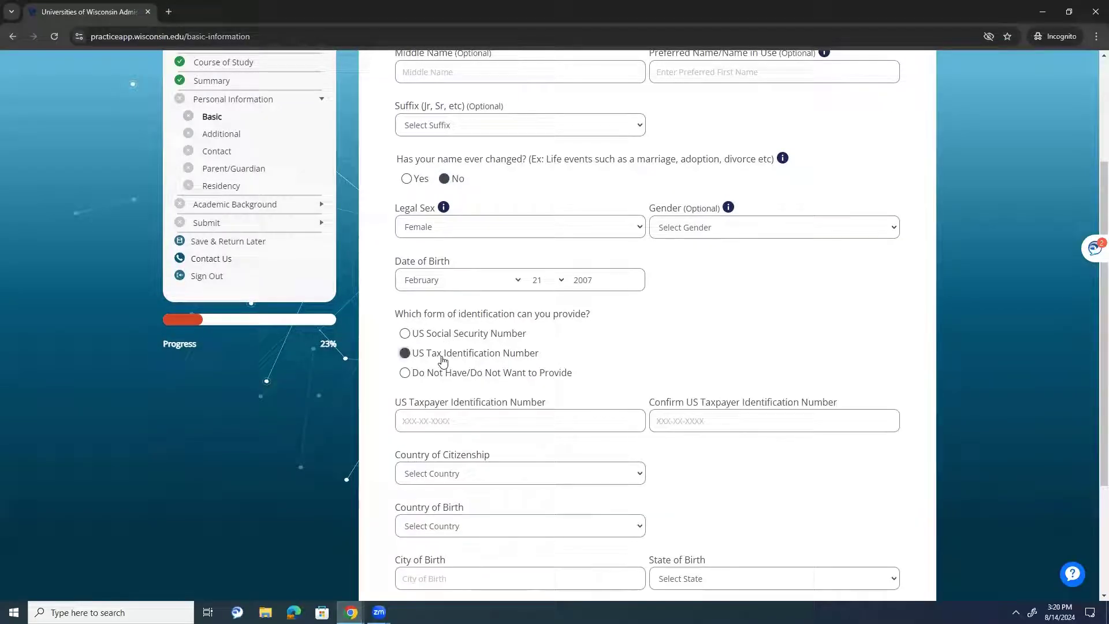
pyautogui.click(437, 374)
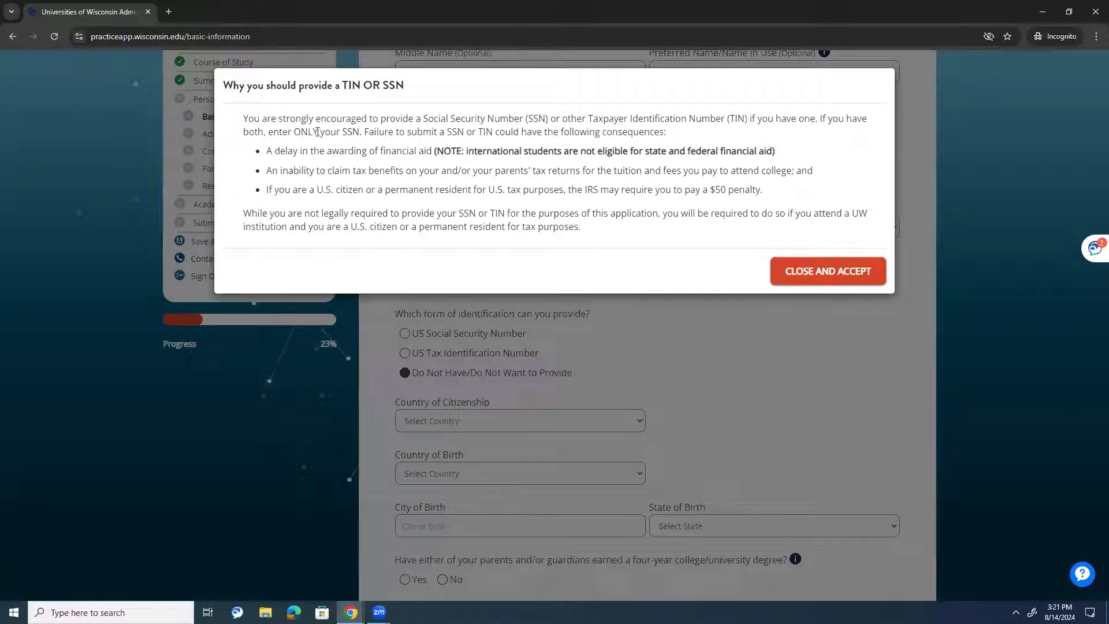
# - Read through the TIN/SSN notice and dismiss it with Close and Accept
pyautogui.moveTo(298, 113); pyautogui.dragTo(314, 190)
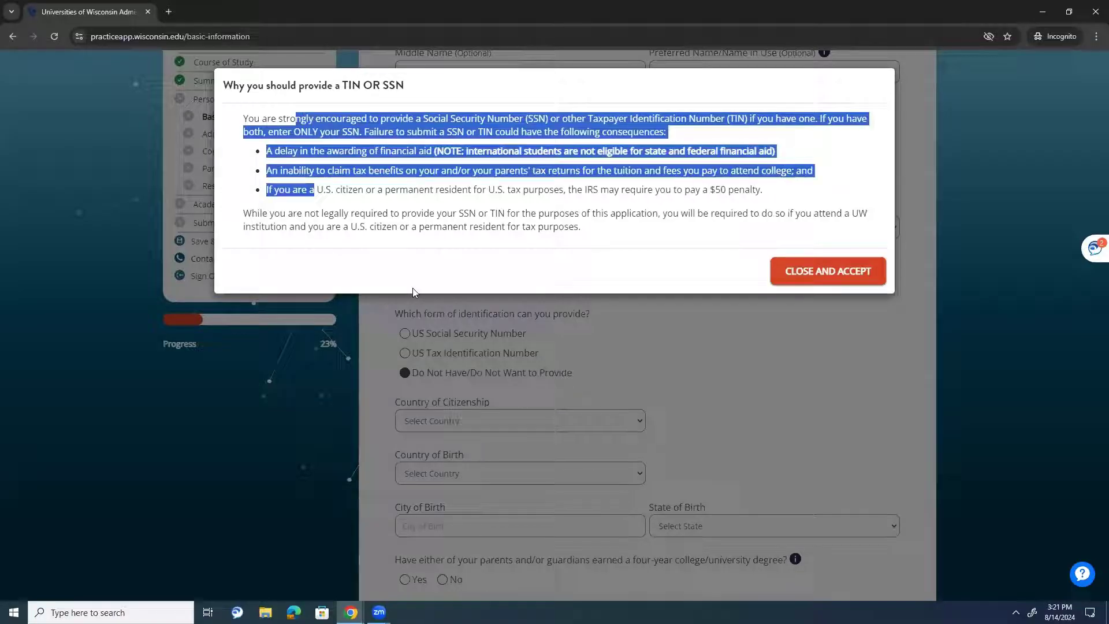
pyautogui.click(447, 333)
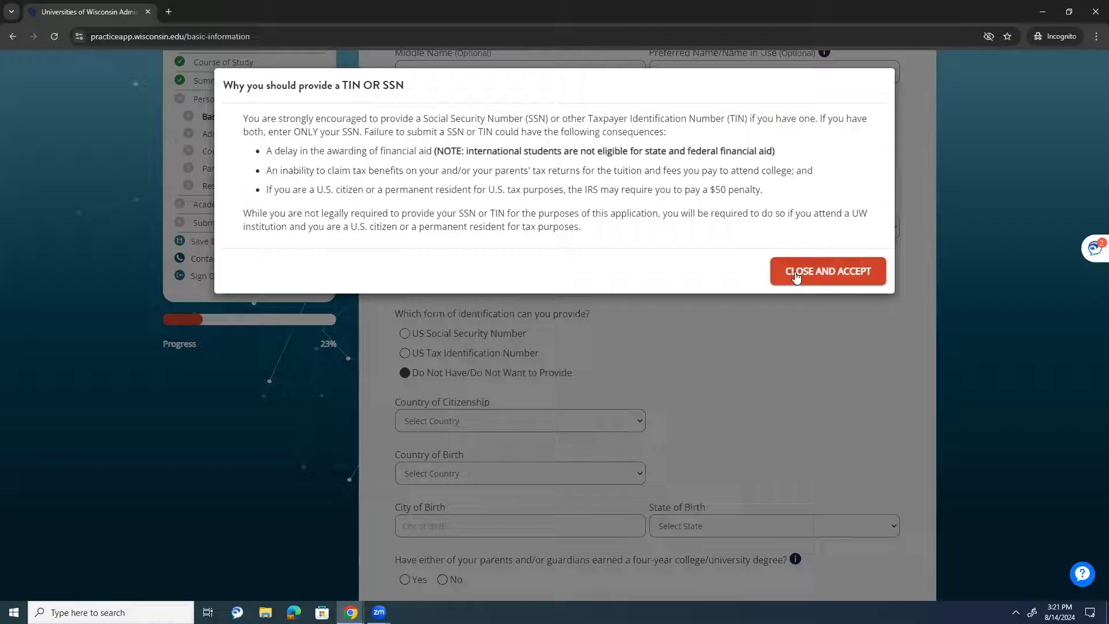
pyautogui.click(794, 271)
# - Choose US Social Security Number and enter 000-00-0000 in both SSN fields
pyautogui.click(440, 333)
pyautogui.click(456, 415)
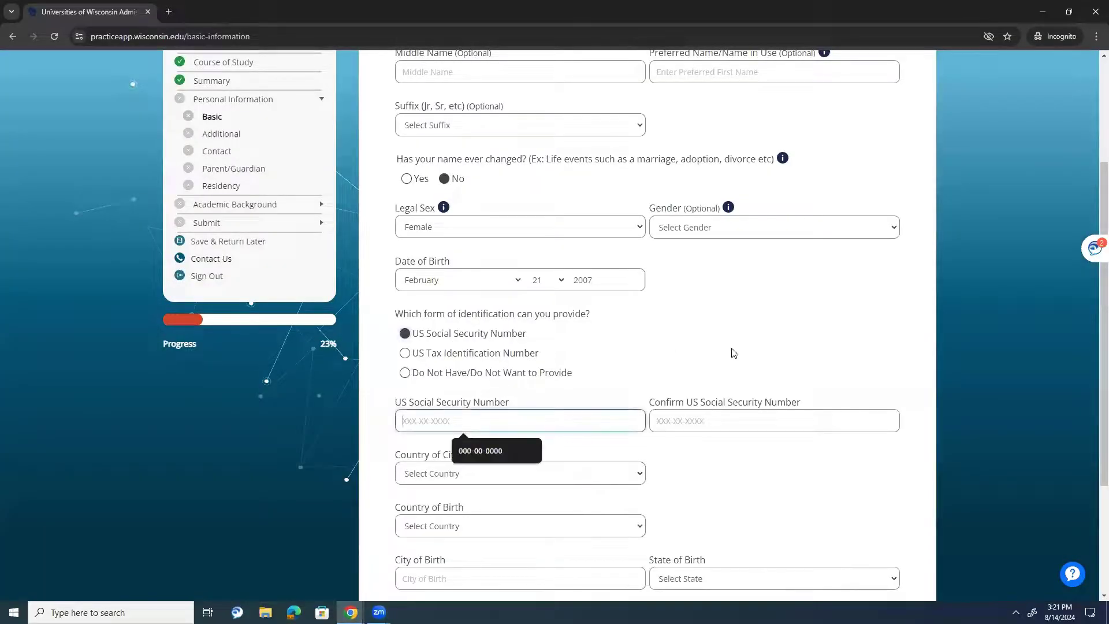
pyautogui.write('000-00-0000')
pyautogui.click(740, 430)
pyautogui.write('000-00-0000')
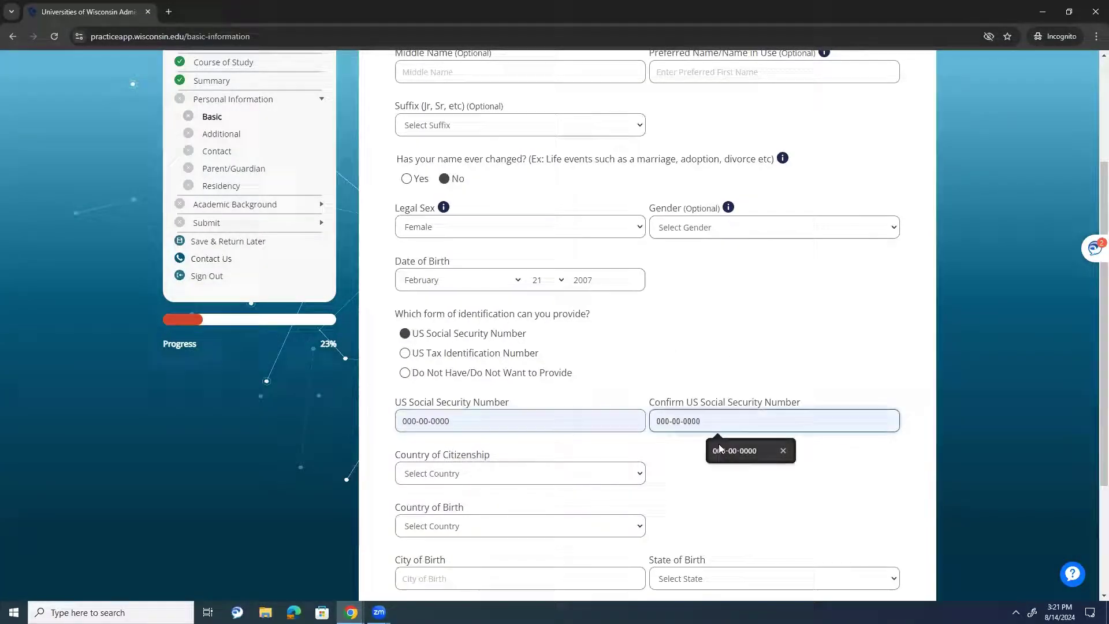
# - Set both country of citizenship and country of birth to United States
pyautogui.scroll(-1, 687, 462)
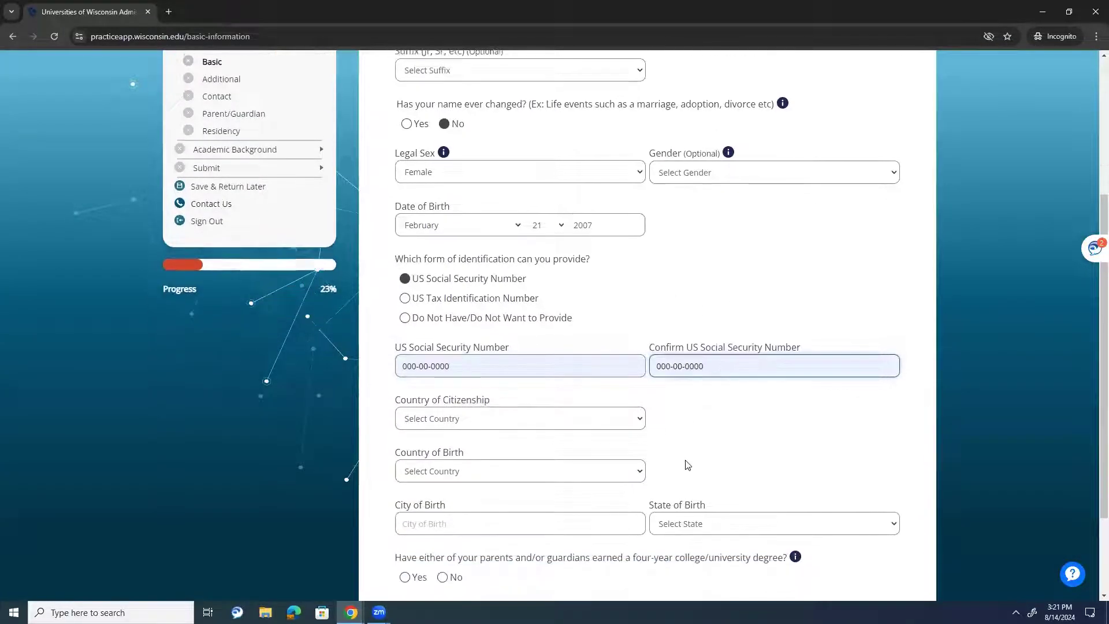
pyautogui.click(410, 416)
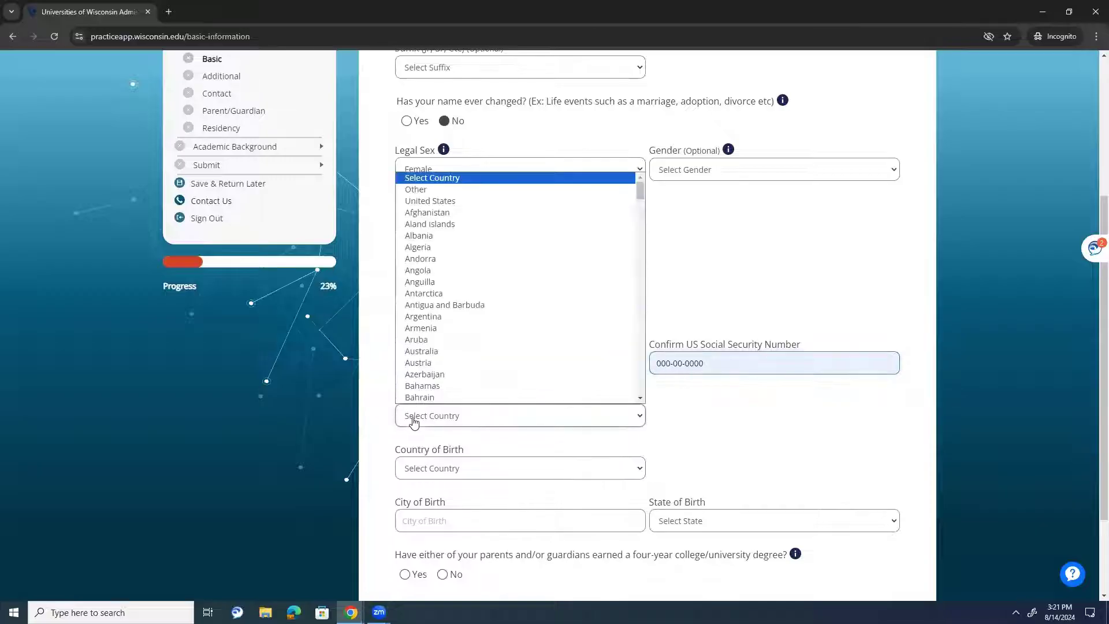
pyautogui.click(427, 200)
pyautogui.click(445, 468)
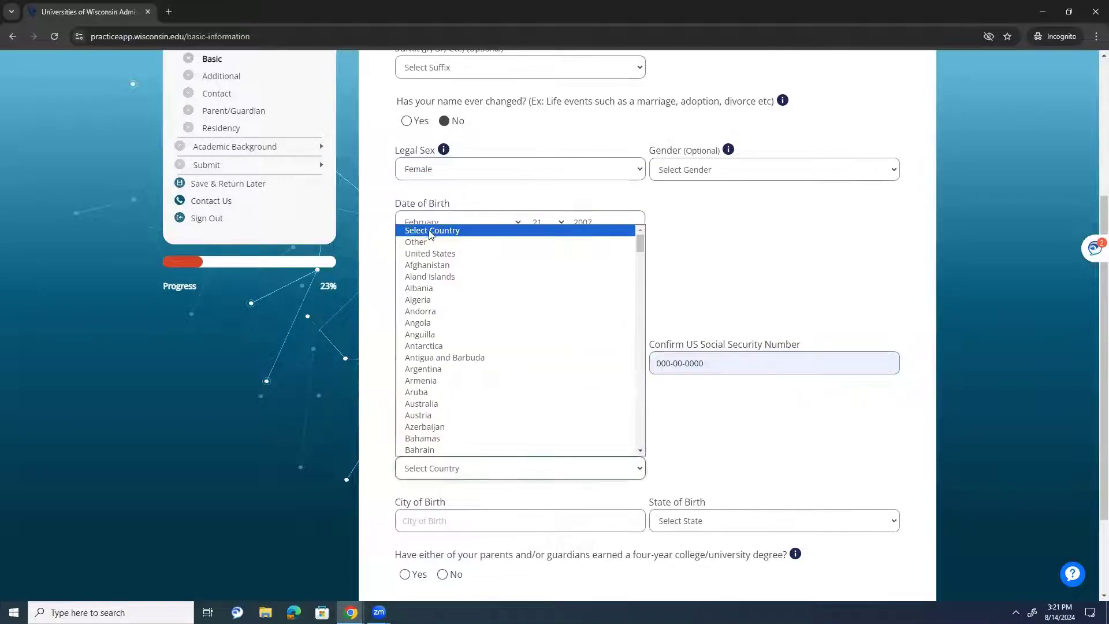
pyautogui.click(425, 254)
# - Enter Two Rivers as the city of birth and Wisconsin as the state
pyautogui.scroll(-1, 213, 394)
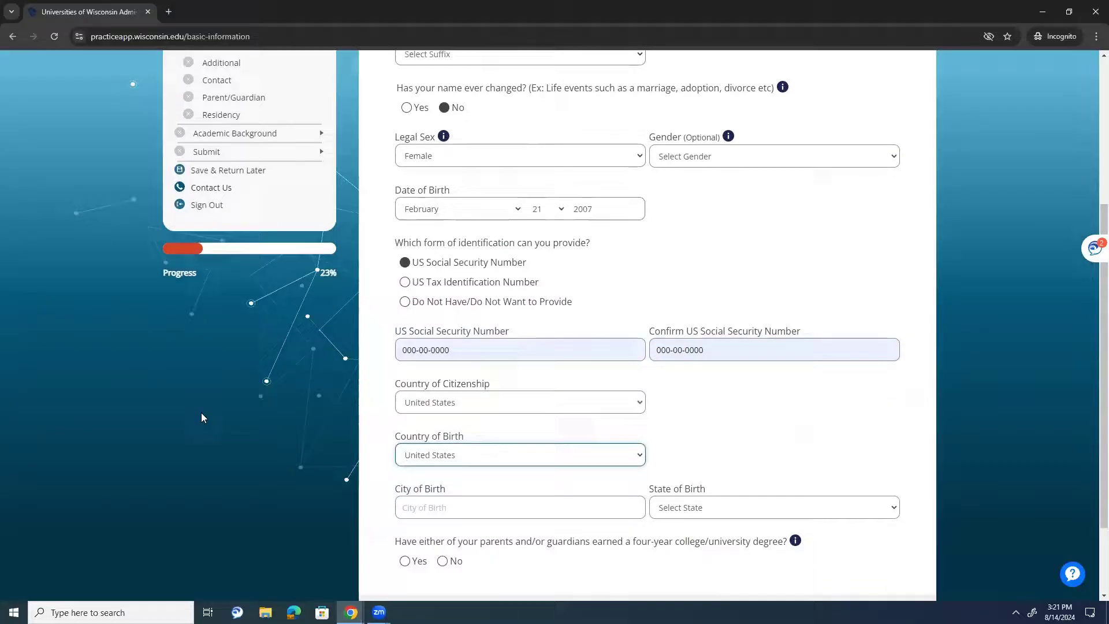
pyautogui.click(439, 459)
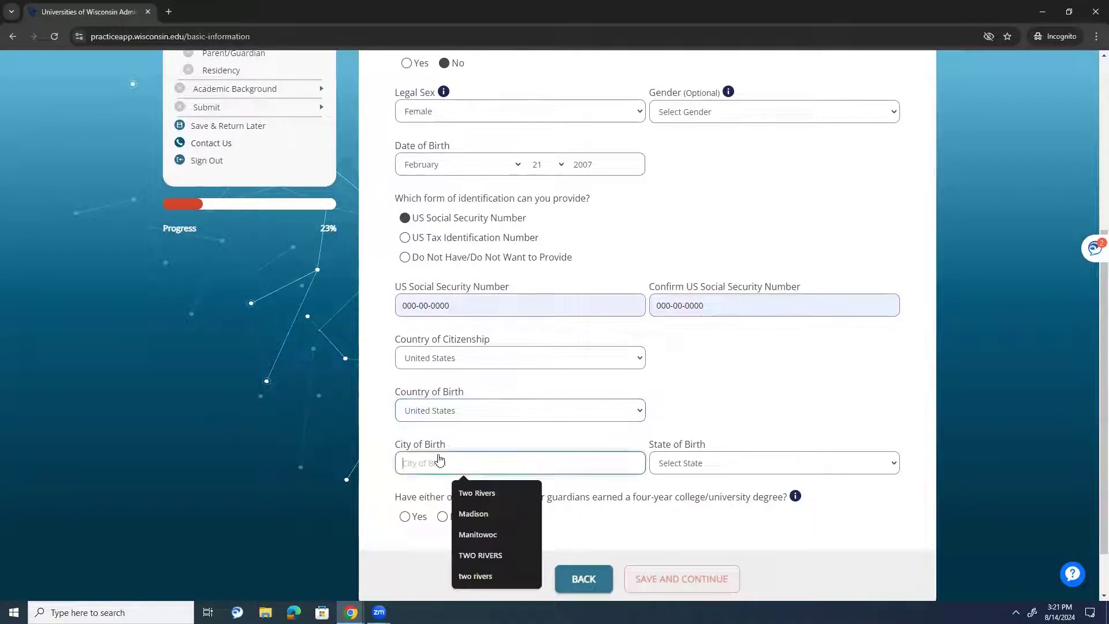
pyautogui.click(464, 492)
pyautogui.click(751, 463)
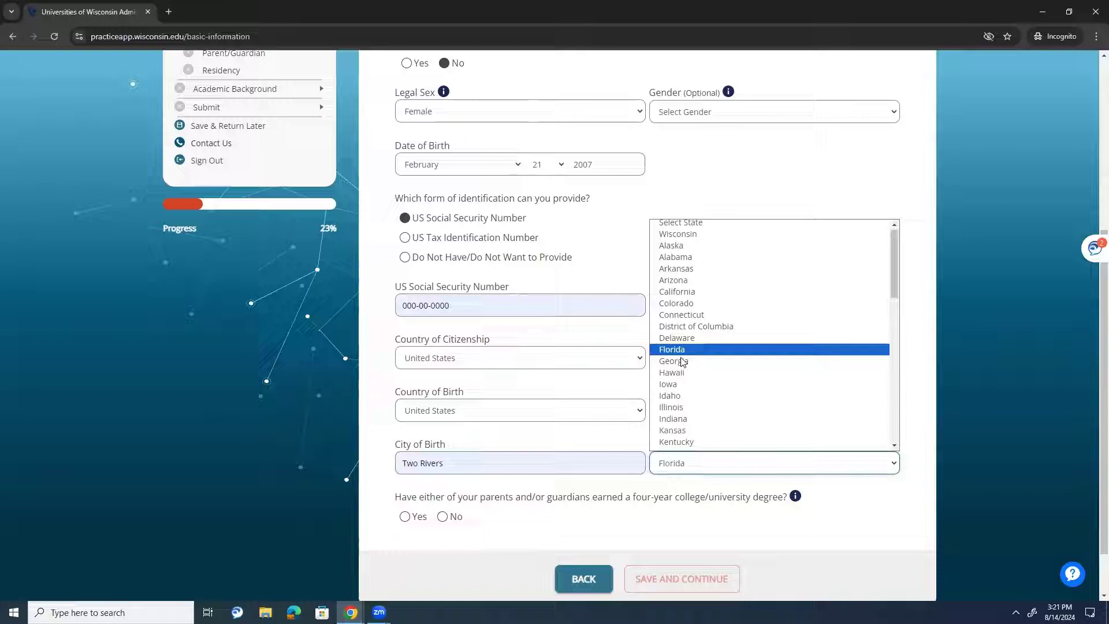
pyautogui.scroll(-10, 684, 373)
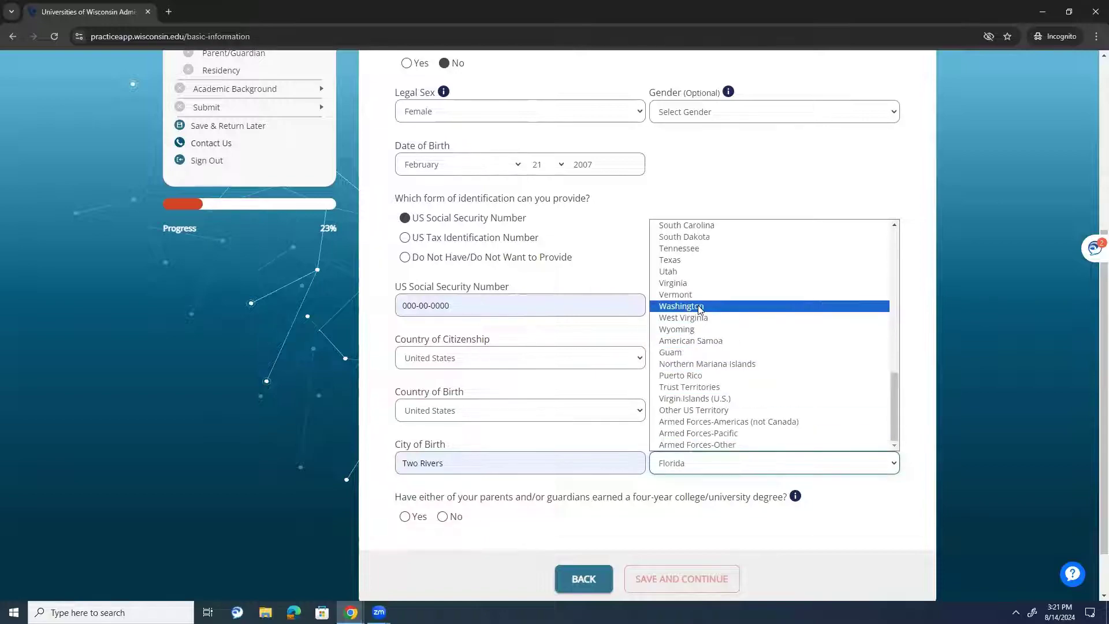
pyautogui.scroll(10, 708, 352)
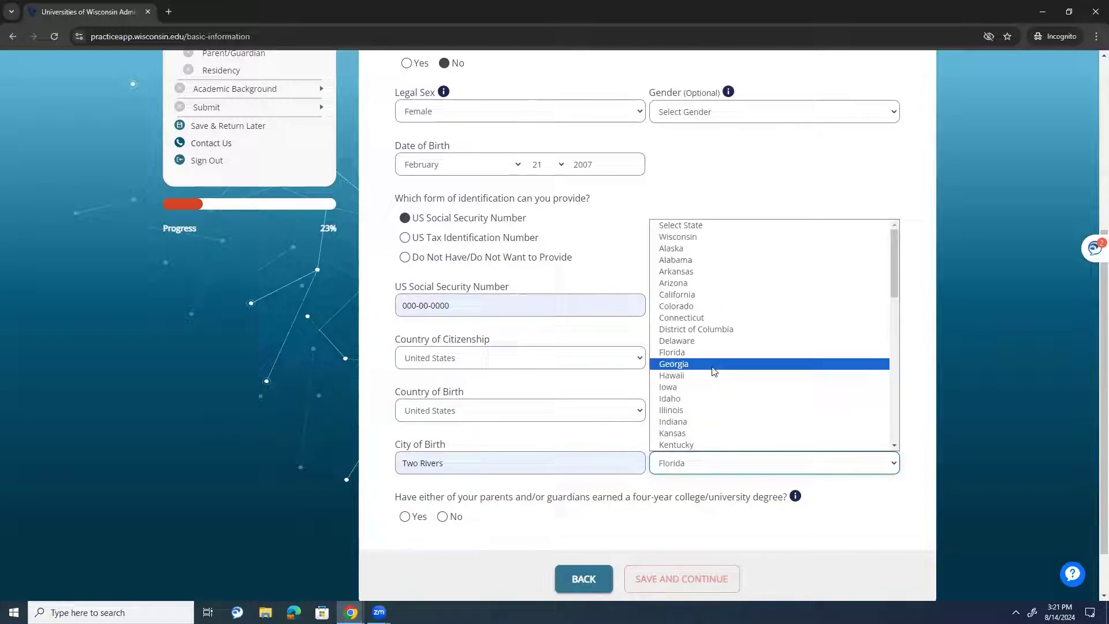
pyautogui.click(697, 238)
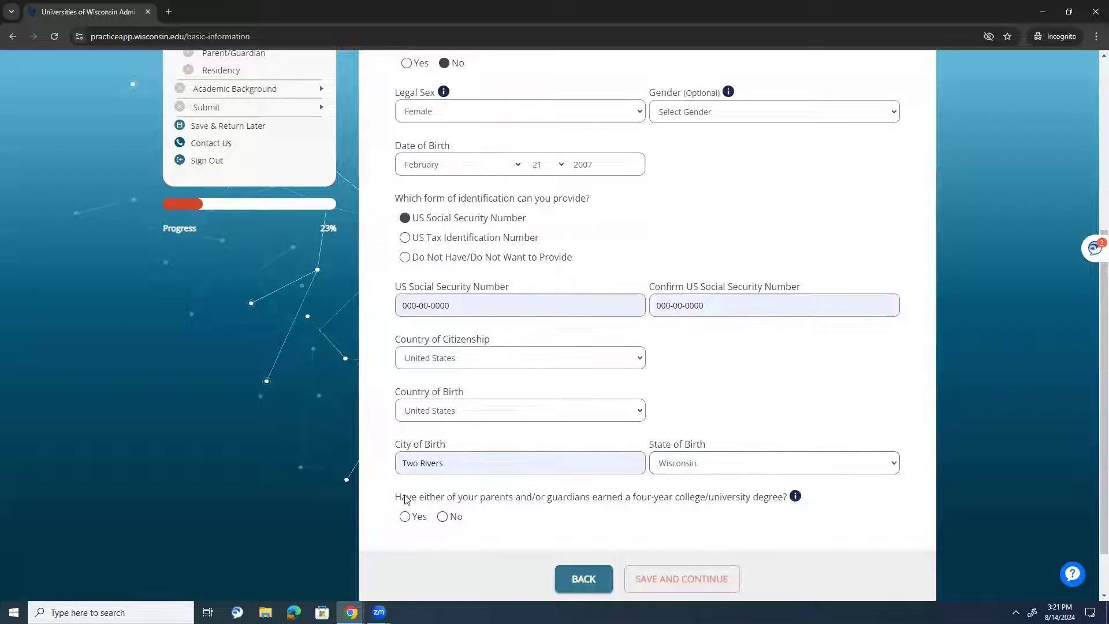
# - Answer Yes to the parents' degree question and save the basic information
pyautogui.moveTo(407, 498); pyautogui.dragTo(665, 505)
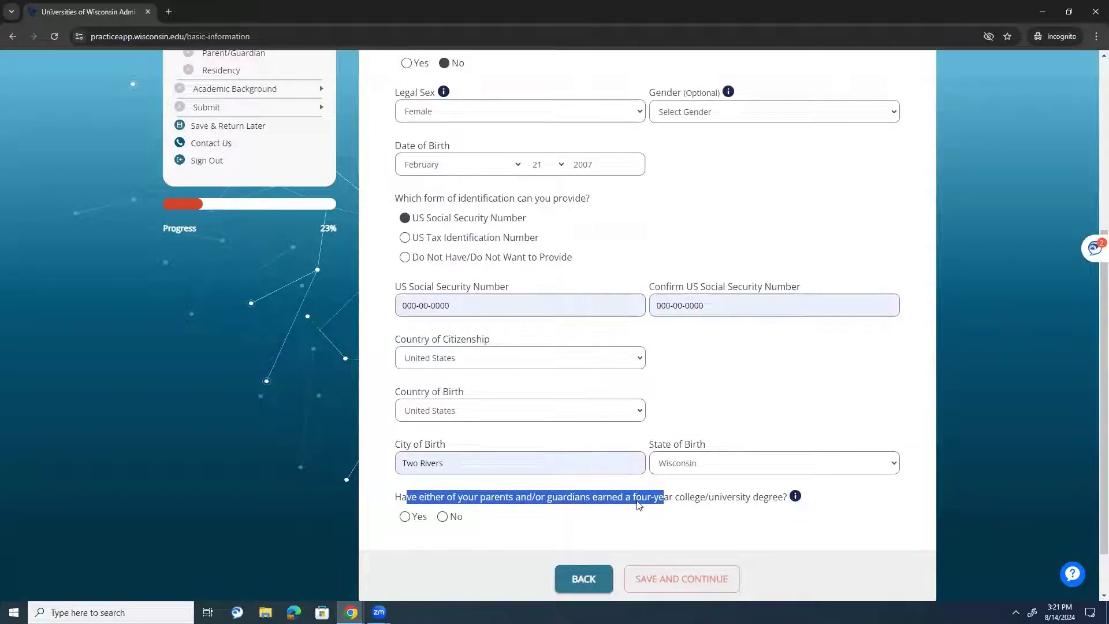
pyautogui.click(639, 505)
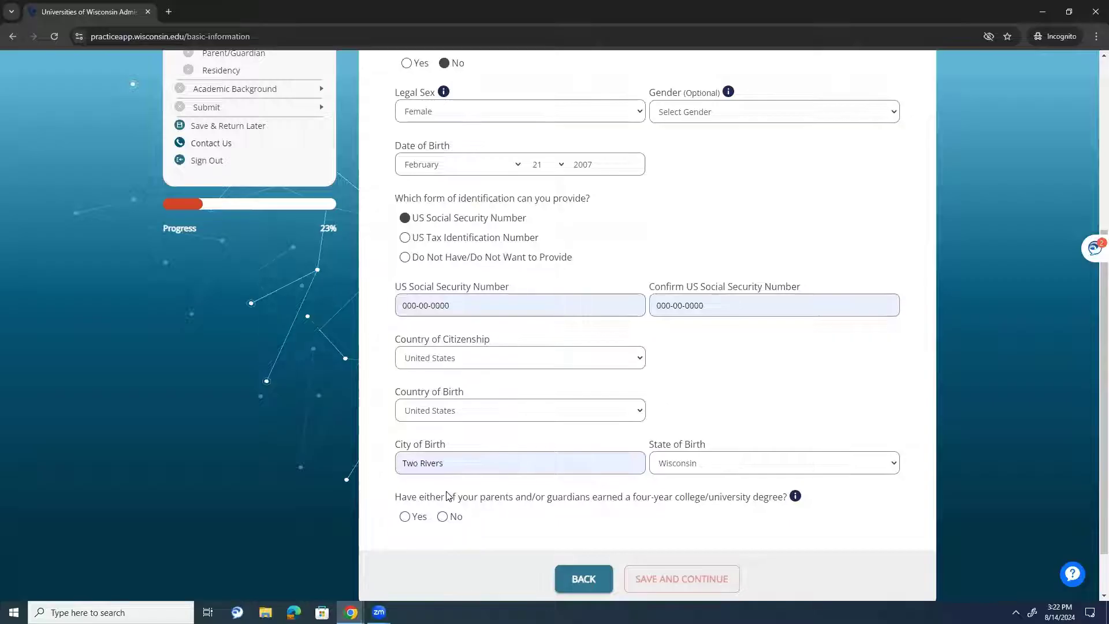
pyautogui.click(404, 517)
pyautogui.moveTo(421, 517); pyautogui.dragTo(426, 515)
pyautogui.click(681, 578)
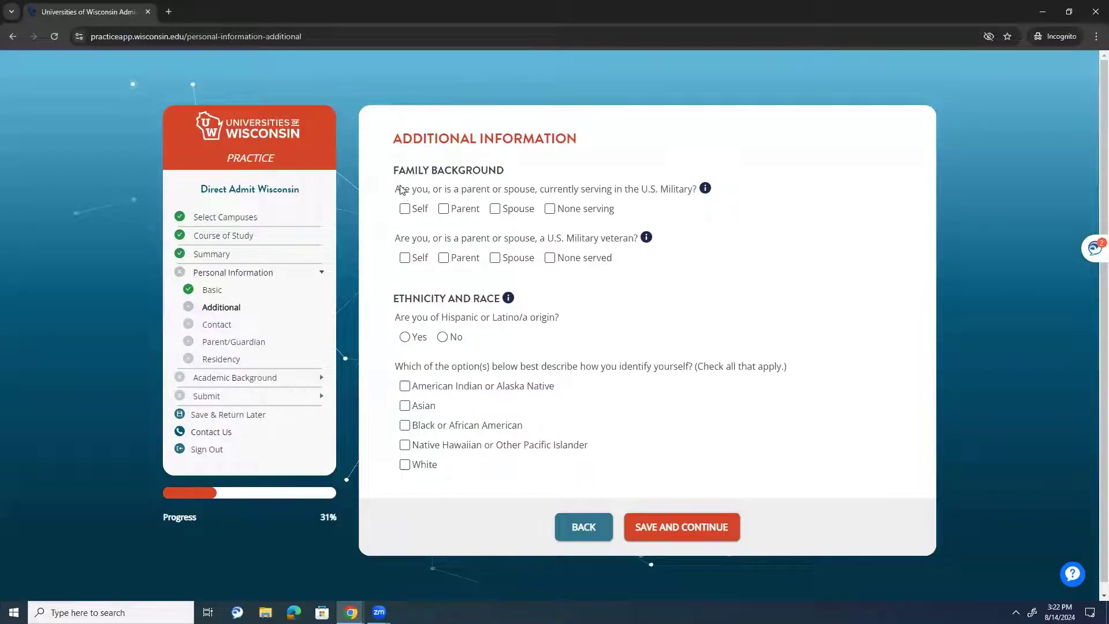
# - Mark None for both currently serving and previously served military questions
pyautogui.moveTo(400, 185); pyautogui.dragTo(482, 193)
pyautogui.click(483, 193)
pyautogui.click(568, 212)
pyautogui.click(552, 258)
# - Leave only White checked as race and save the additional information
pyautogui.click(414, 465)
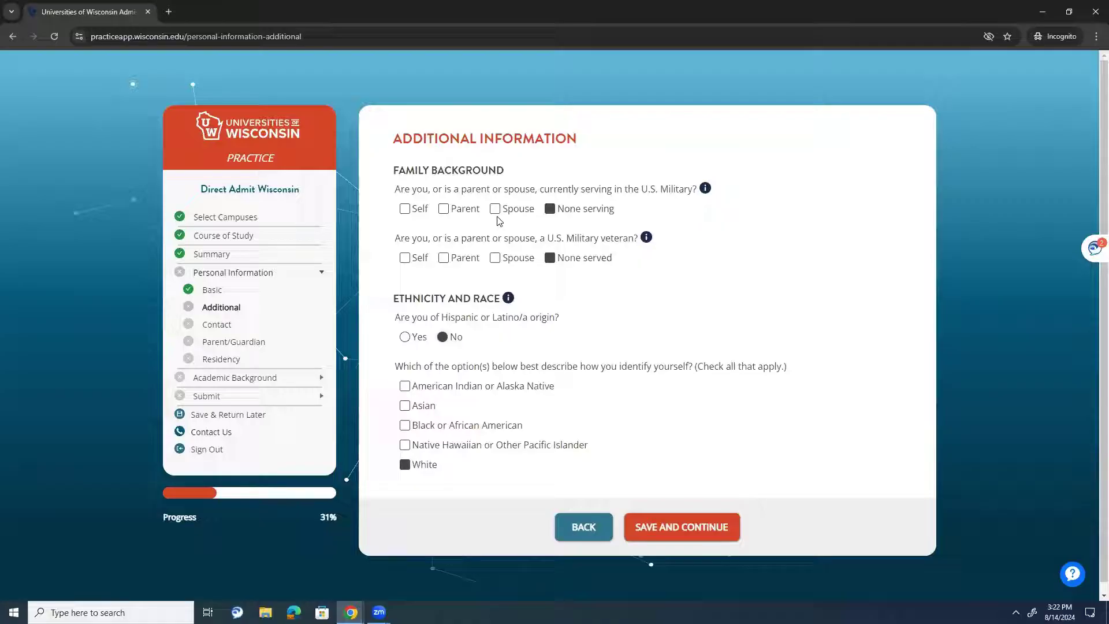
pyautogui.click(408, 425)
pyautogui.click(408, 446)
pyautogui.click(421, 412)
pyautogui.click(421, 385)
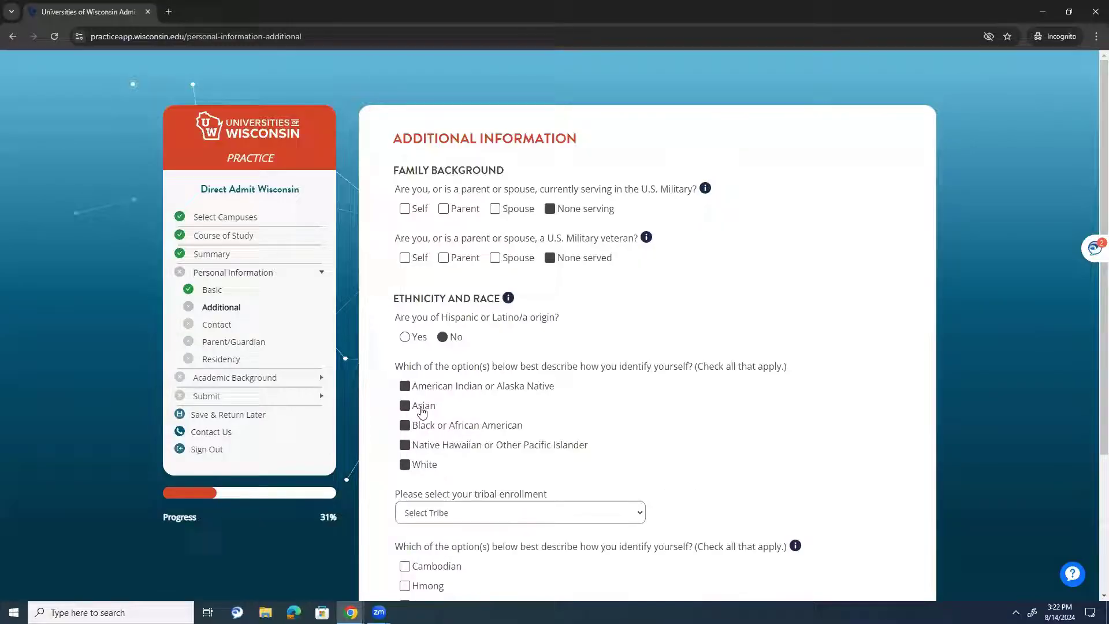
pyautogui.click(429, 386)
pyautogui.click(424, 416)
pyautogui.click(422, 425)
pyautogui.click(425, 445)
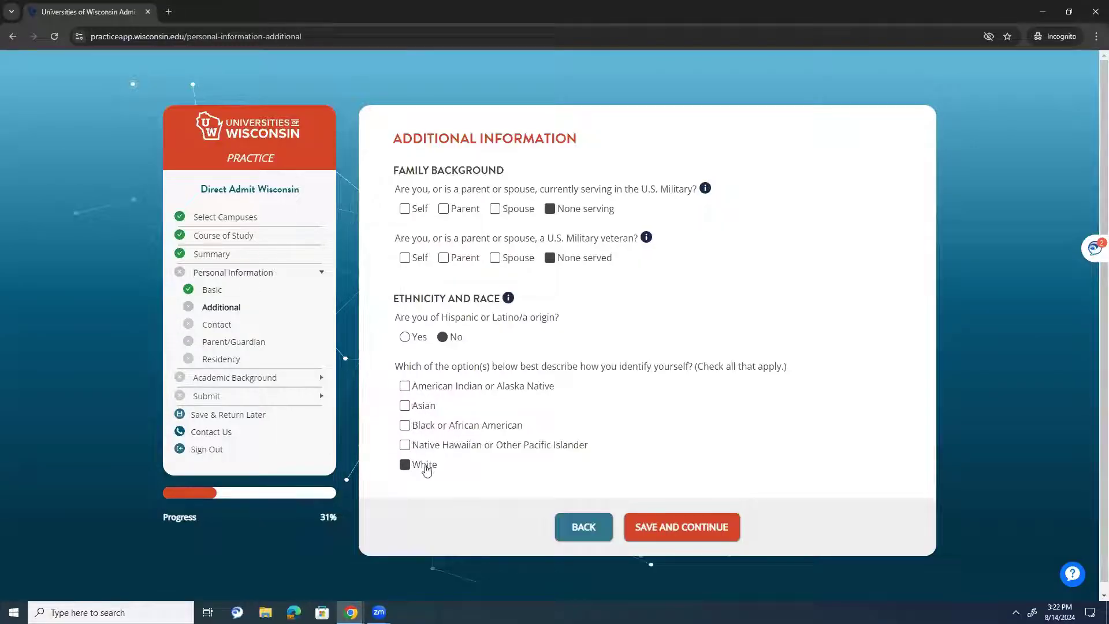
pyautogui.click(699, 544)
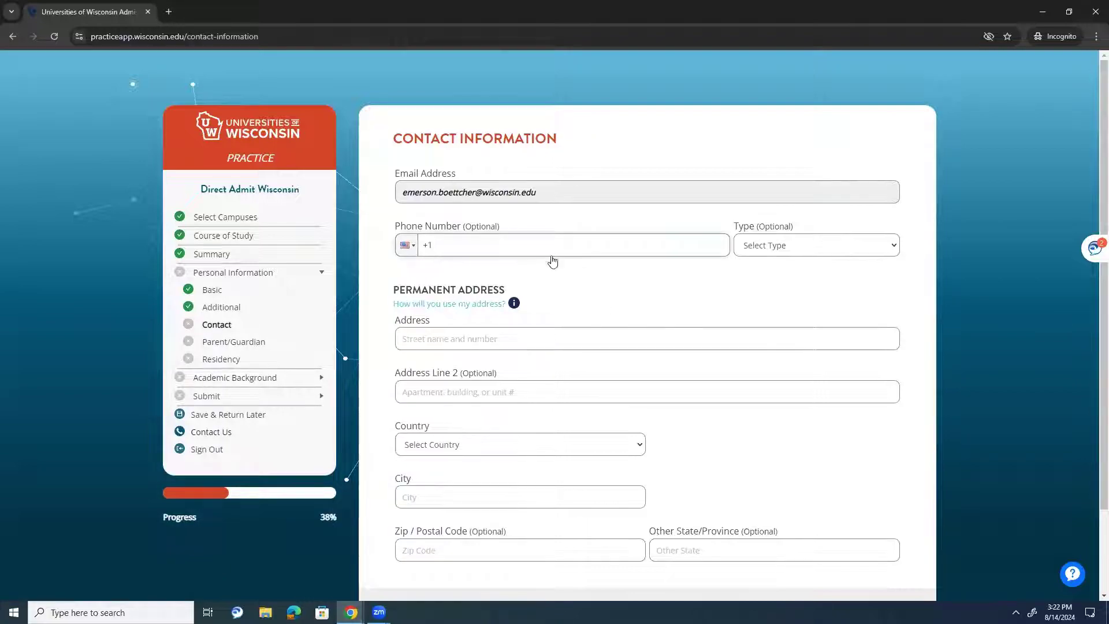
pyautogui.scroll(-1, 430, 409)
pyautogui.scroll(-1, 431, 408)
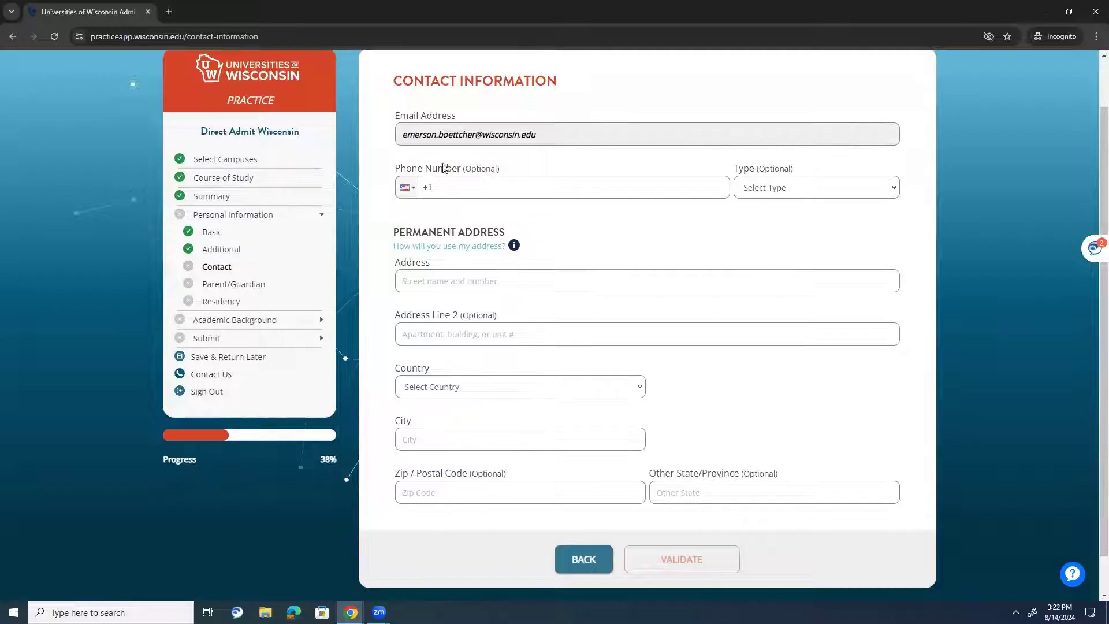
pyautogui.scroll(1, 496, 306)
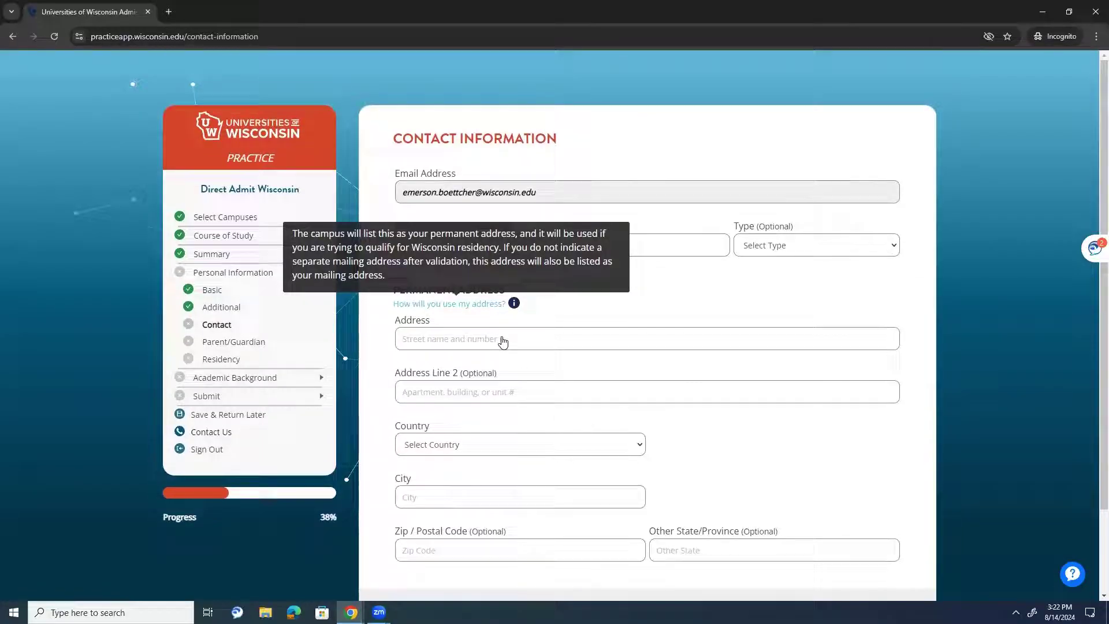
pyautogui.click(512, 341)
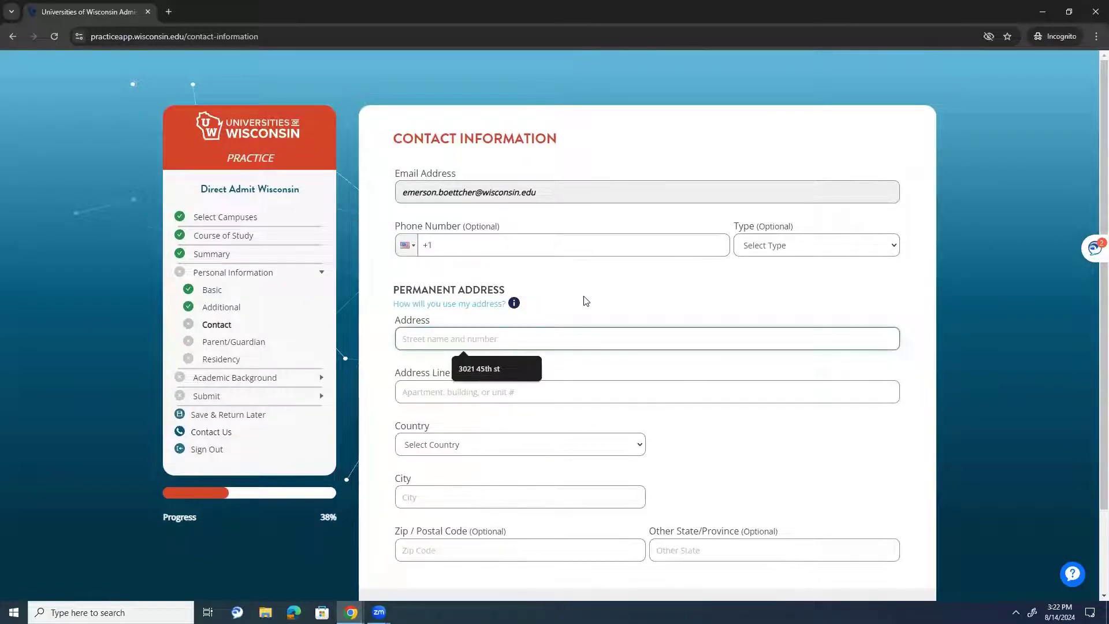
pyautogui.write('000000')
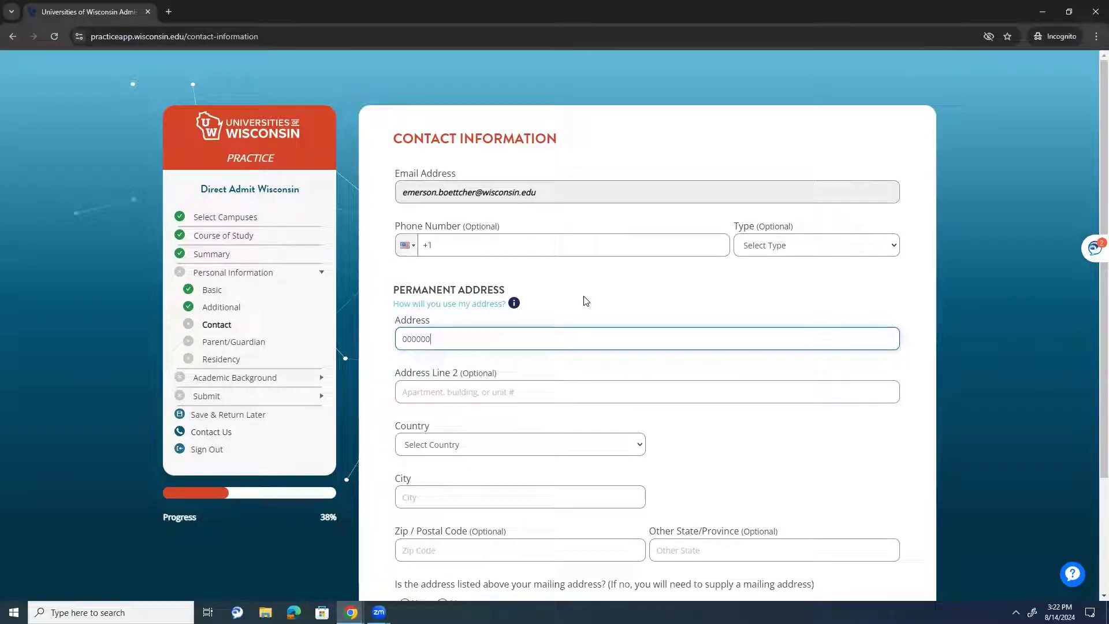
pyautogui.press('BackSpace')
pyautogui.press('BackSpace')
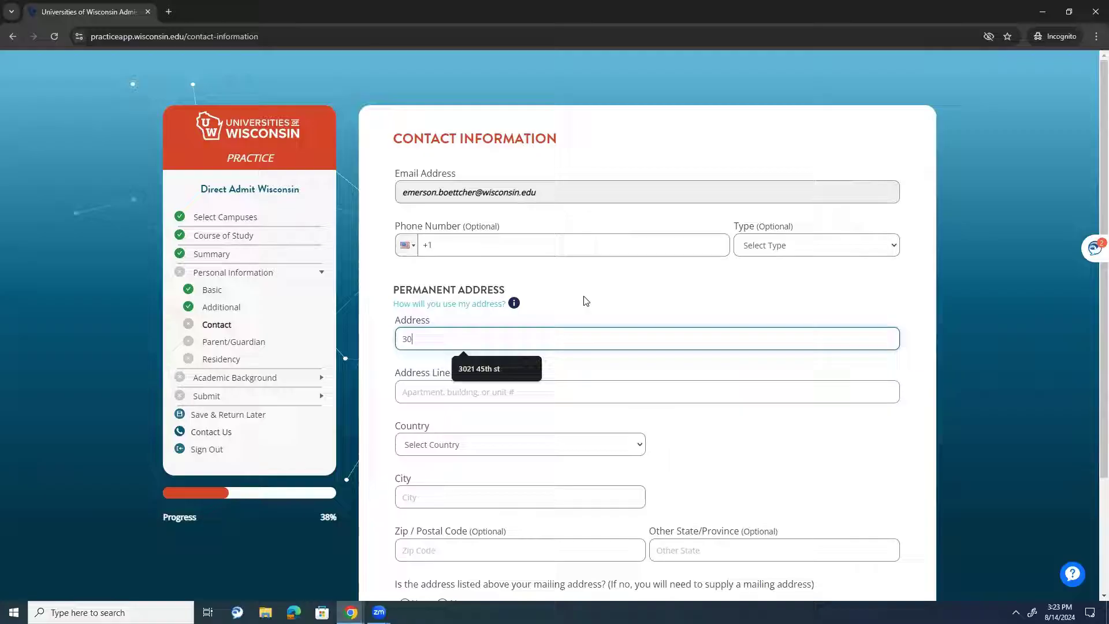
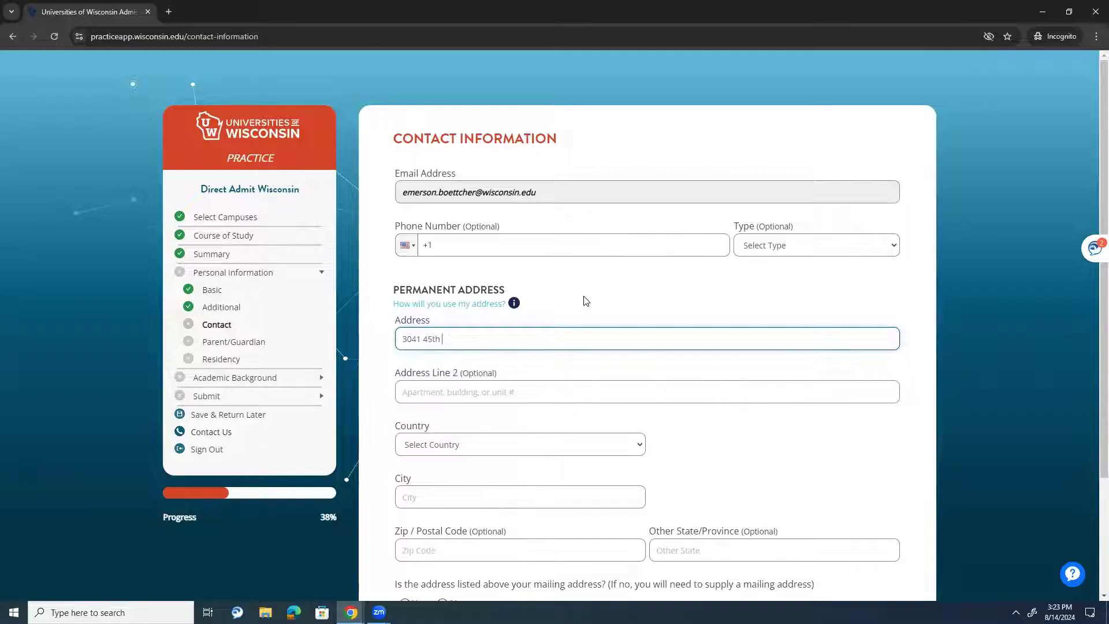
pyautogui.press('Tab')
pyautogui.press('Tab')
pyautogui.press('Tab')
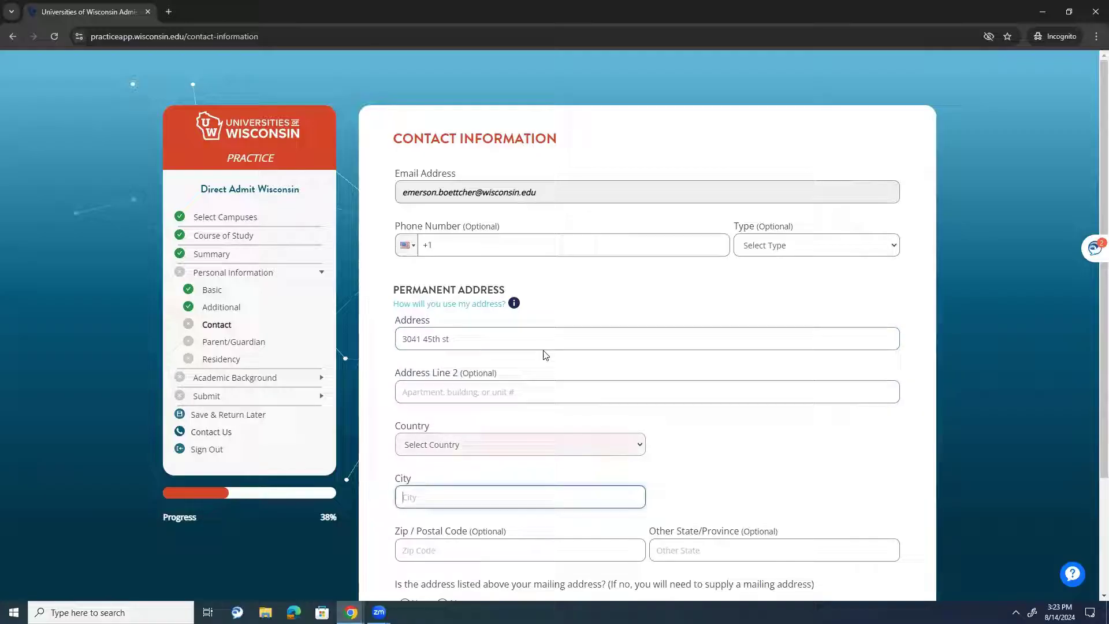
pyautogui.click(535, 442)
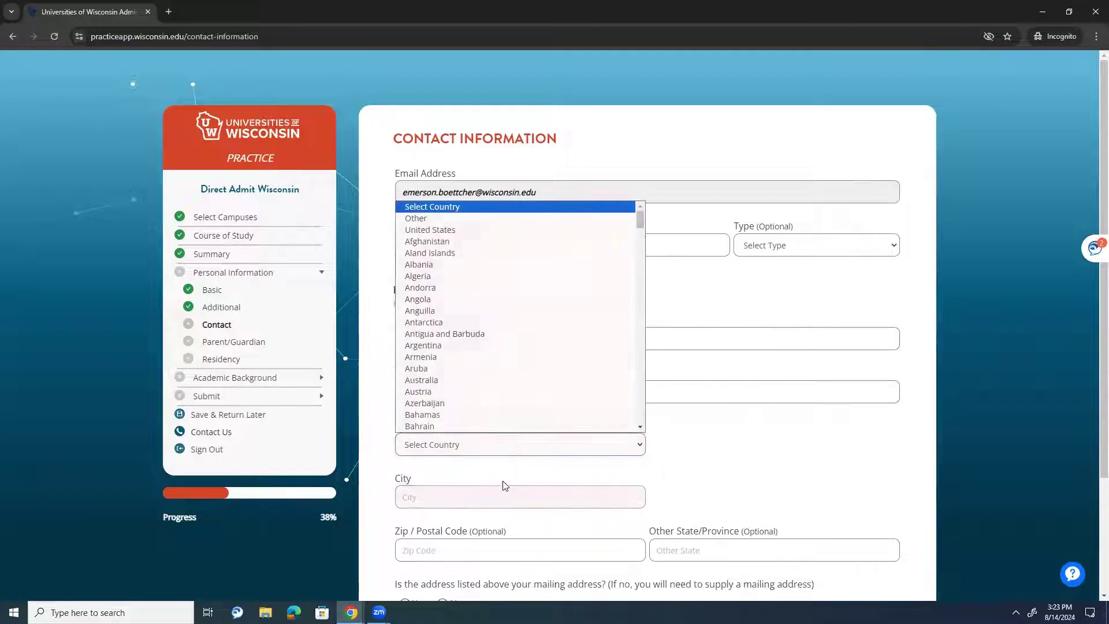
pyautogui.click(503, 229)
pyautogui.click(458, 498)
pyautogui.click(488, 421)
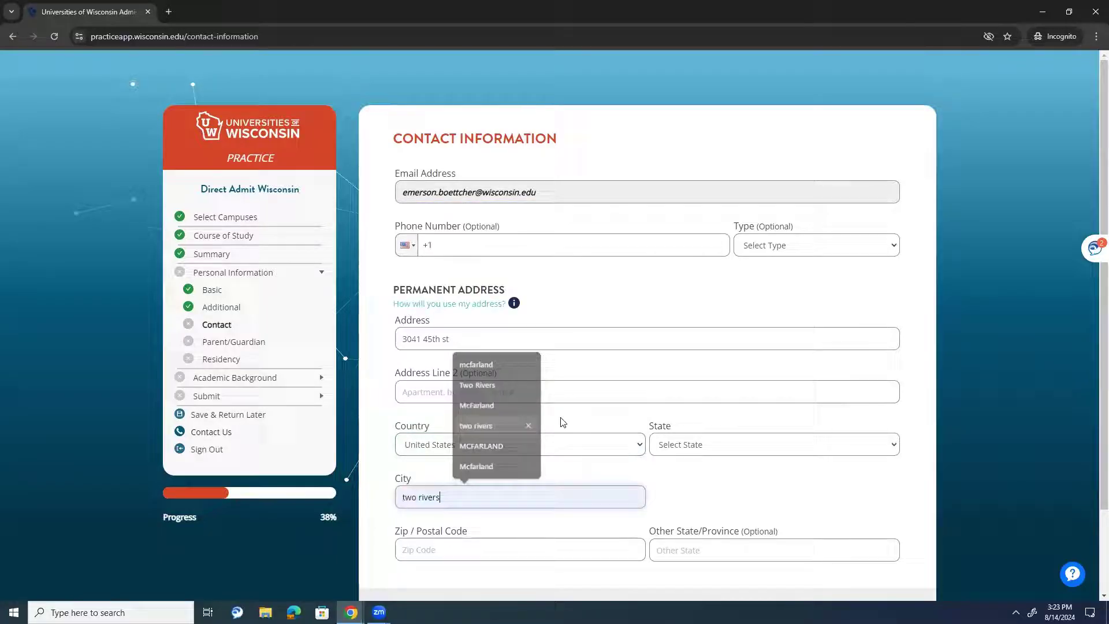
# - Set the state to Wisconsin and fill the zip code from the suggestion
pyautogui.click(696, 446)
pyautogui.scroll(-8, 736, 376)
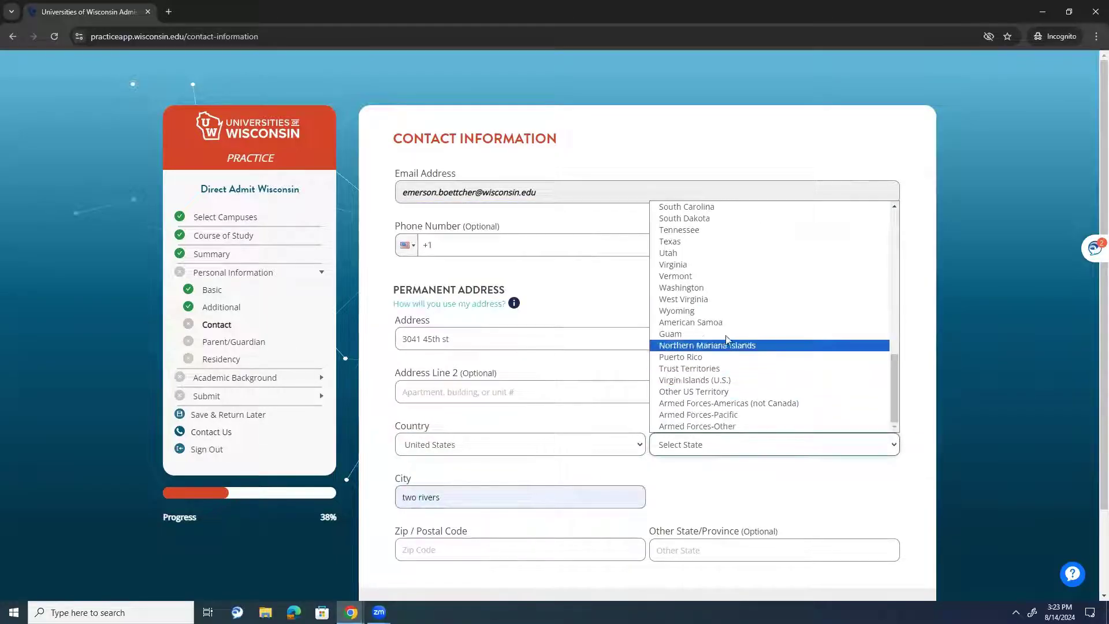
pyautogui.scroll(2, 710, 330)
pyautogui.scroll(6, 710, 331)
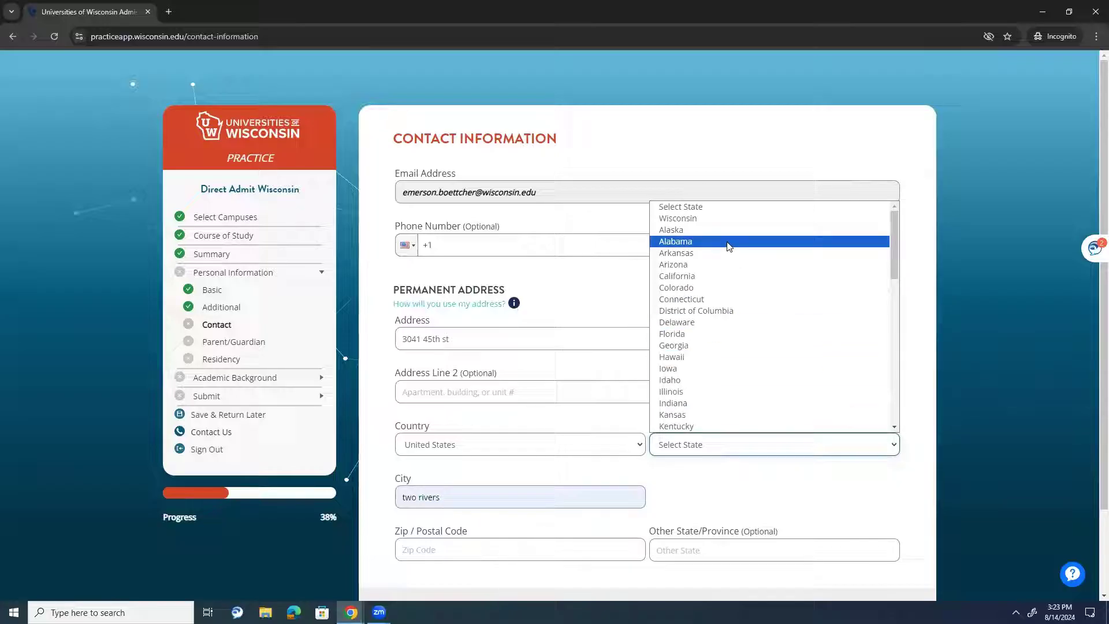
pyautogui.click(722, 219)
pyautogui.click(525, 548)
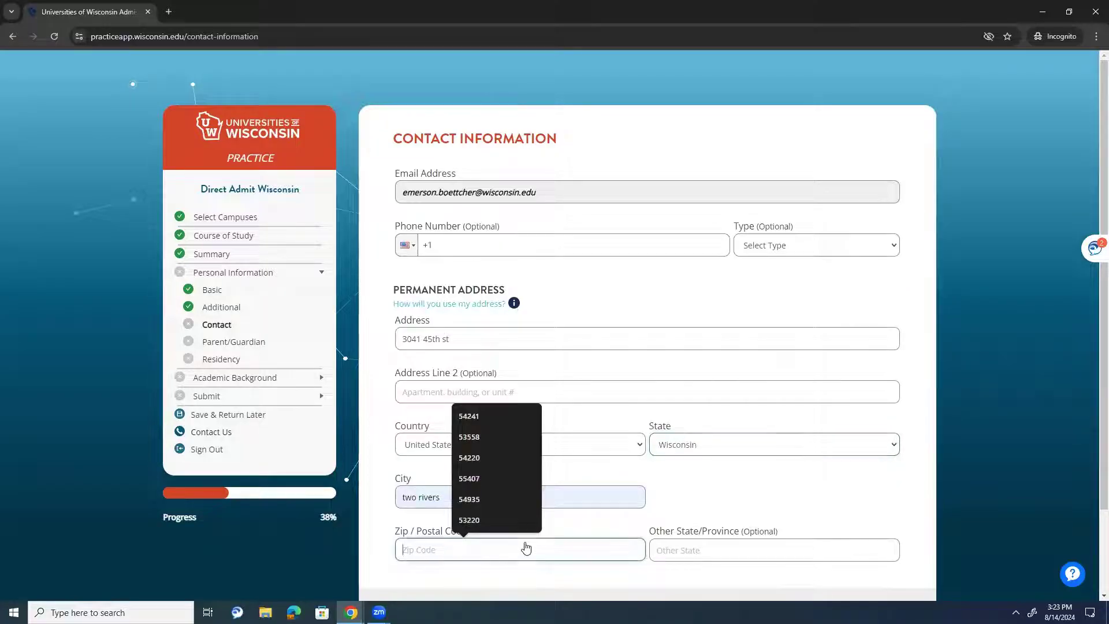
pyautogui.click(499, 416)
# - Validate the address, confirm the formatted version, and mark it as the mailing address
pyautogui.scroll(-2, 736, 561)
pyautogui.click(676, 526)
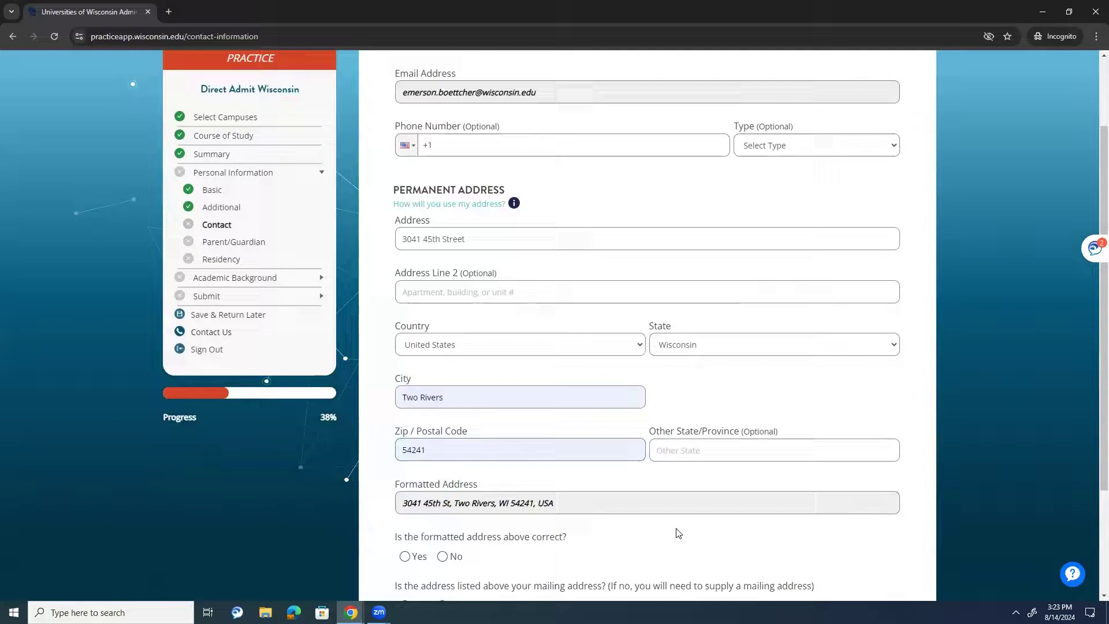
pyautogui.scroll(-2, 487, 523)
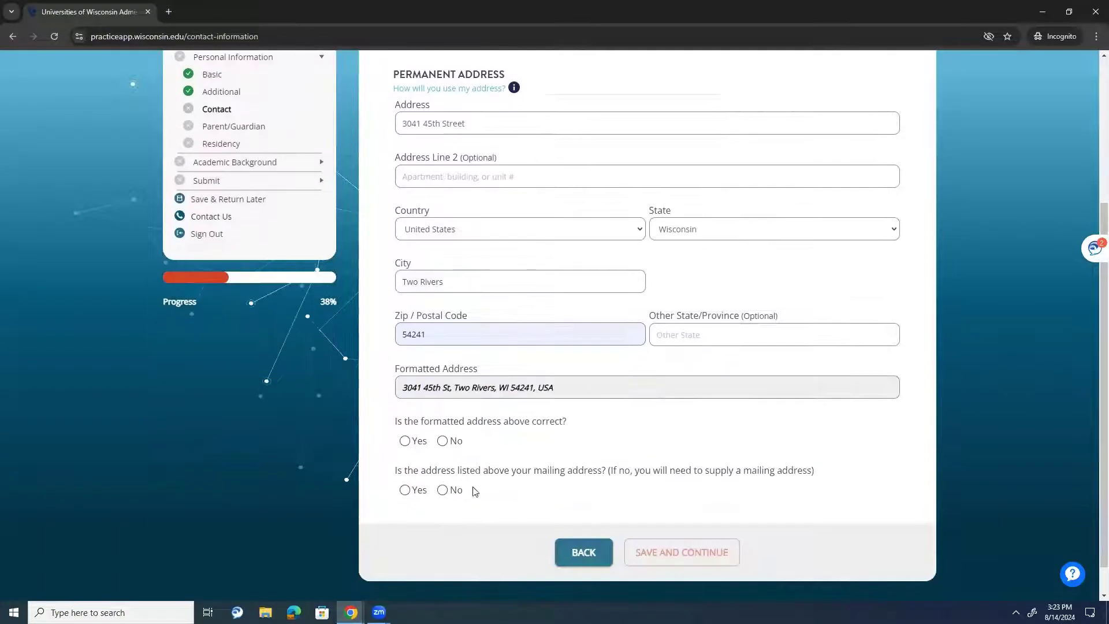
pyautogui.click(416, 445)
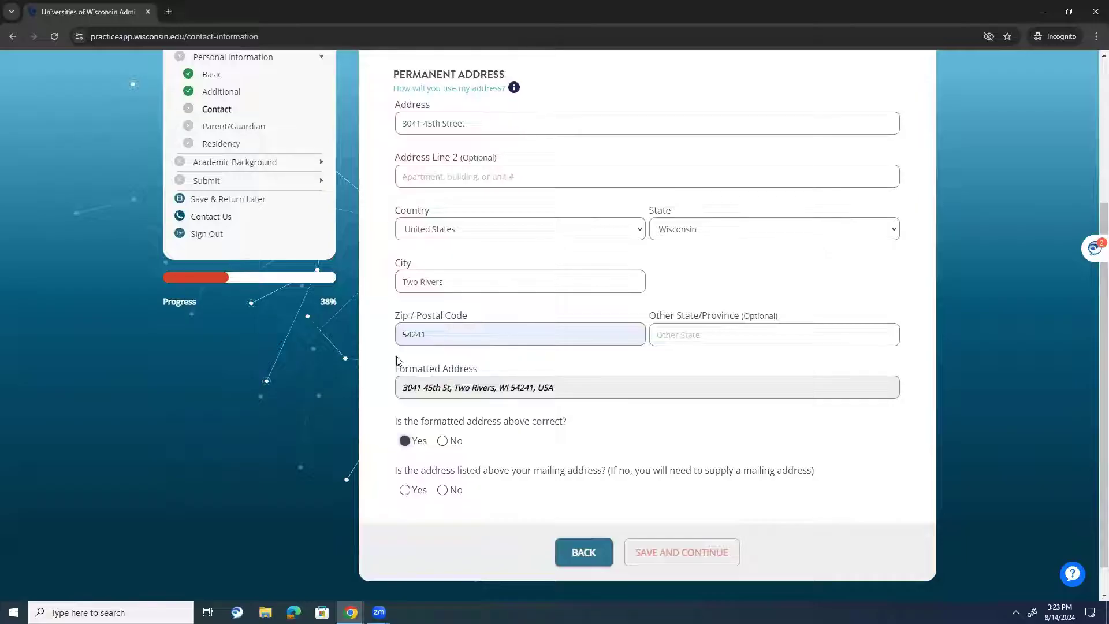
pyautogui.click(443, 491)
pyautogui.moveTo(426, 470); pyautogui.dragTo(516, 476)
pyautogui.click(515, 477)
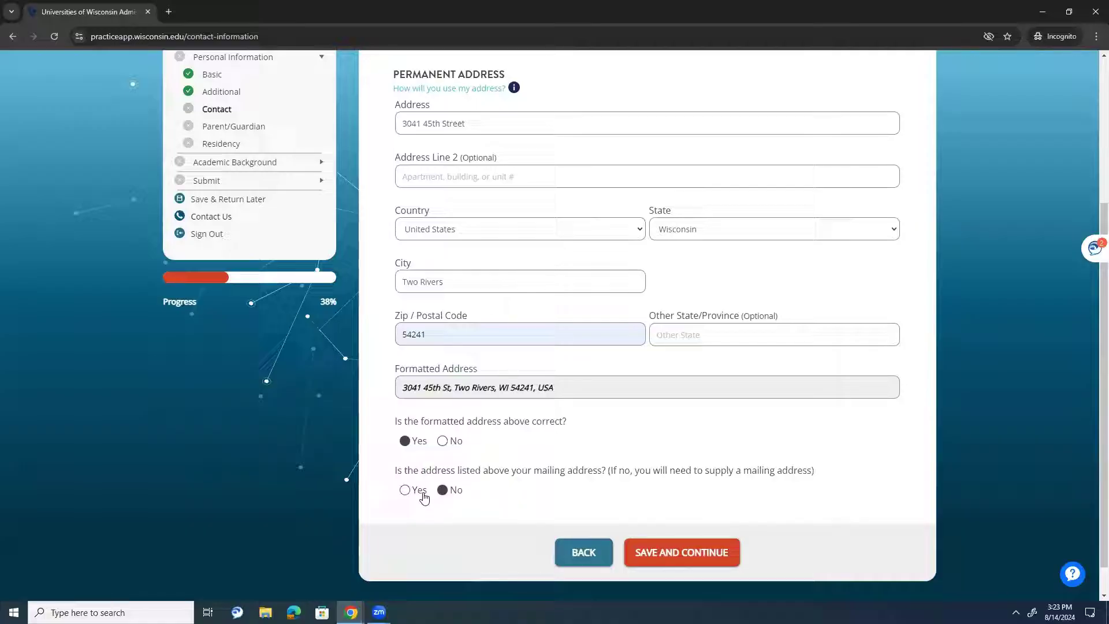
pyautogui.click(405, 490)
# - Save contact details and review the Parent/Guardian intro, including the emergency contact bullet
pyautogui.click(691, 558)
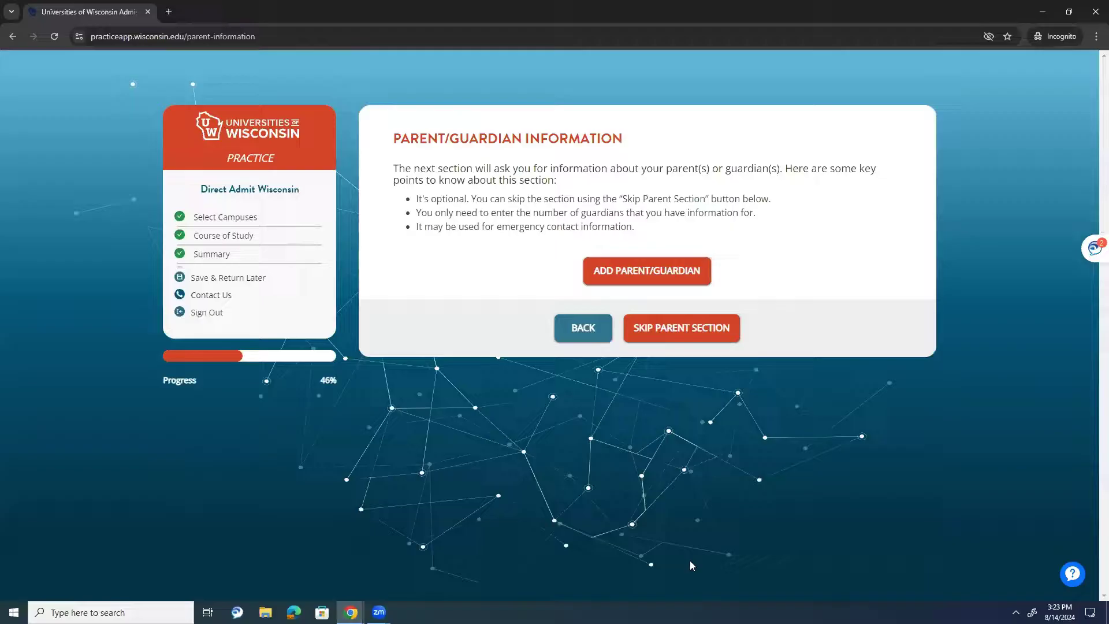
pyautogui.moveTo(394, 168); pyautogui.dragTo(572, 183)
pyautogui.click(571, 183)
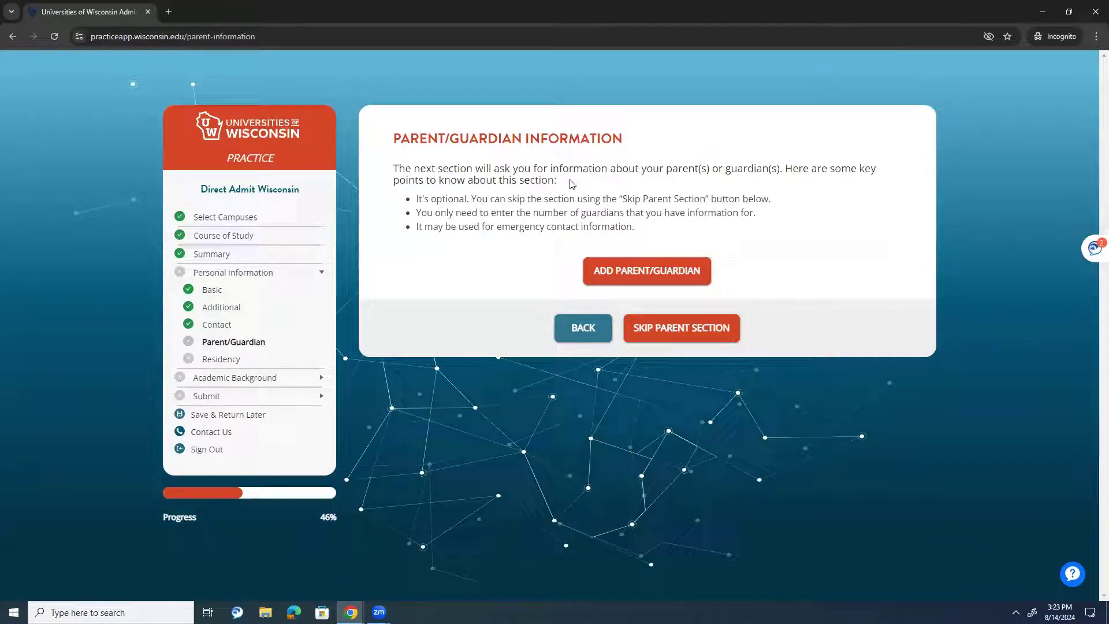
pyautogui.moveTo(408, 209); pyautogui.dragTo(399, 224)
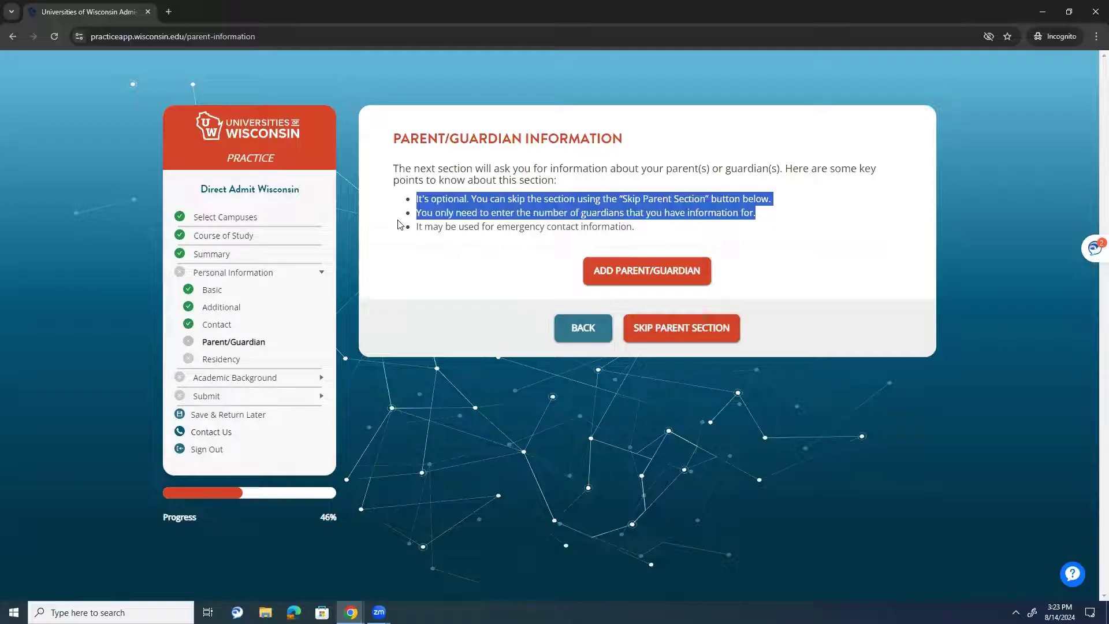
pyautogui.rightClick(517, 196)
pyautogui.click(484, 200)
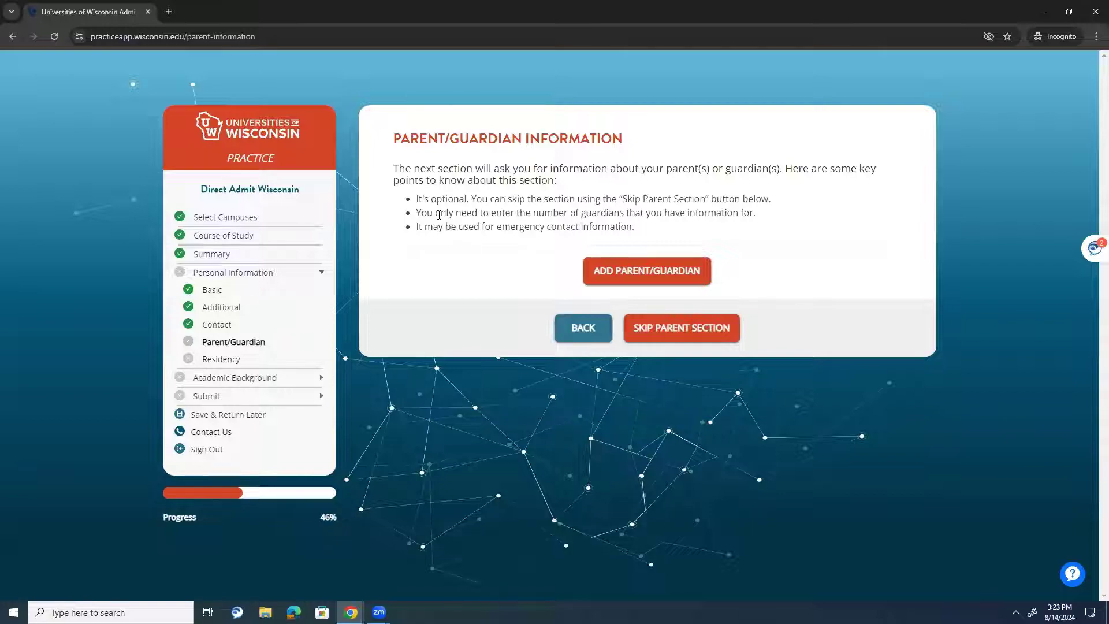
pyautogui.moveTo(455, 222); pyautogui.dragTo(462, 250)
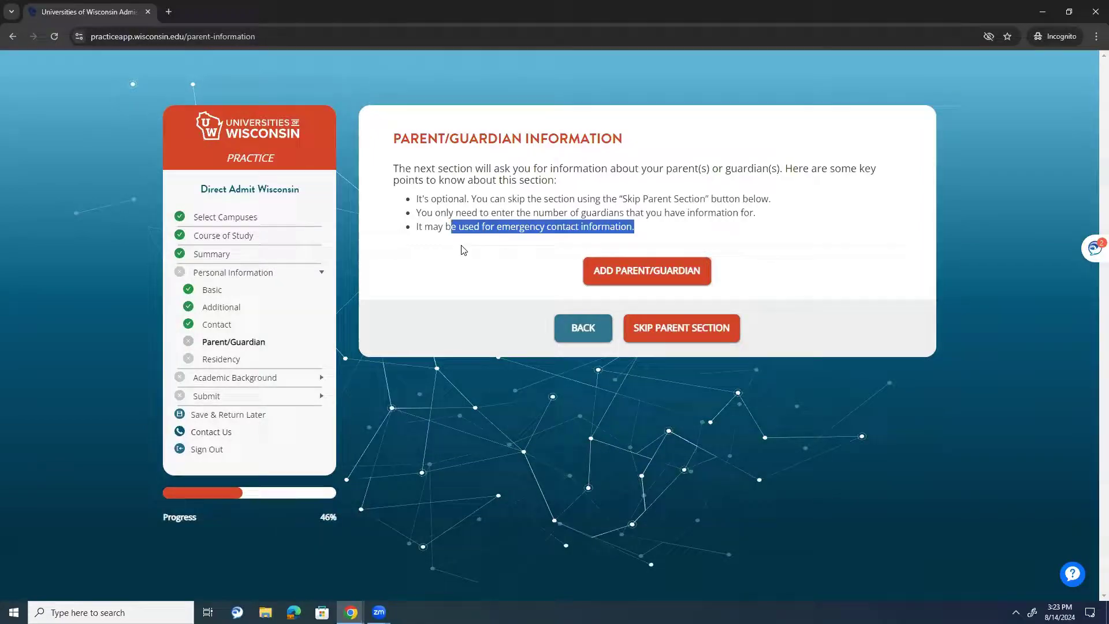
pyautogui.click(587, 227)
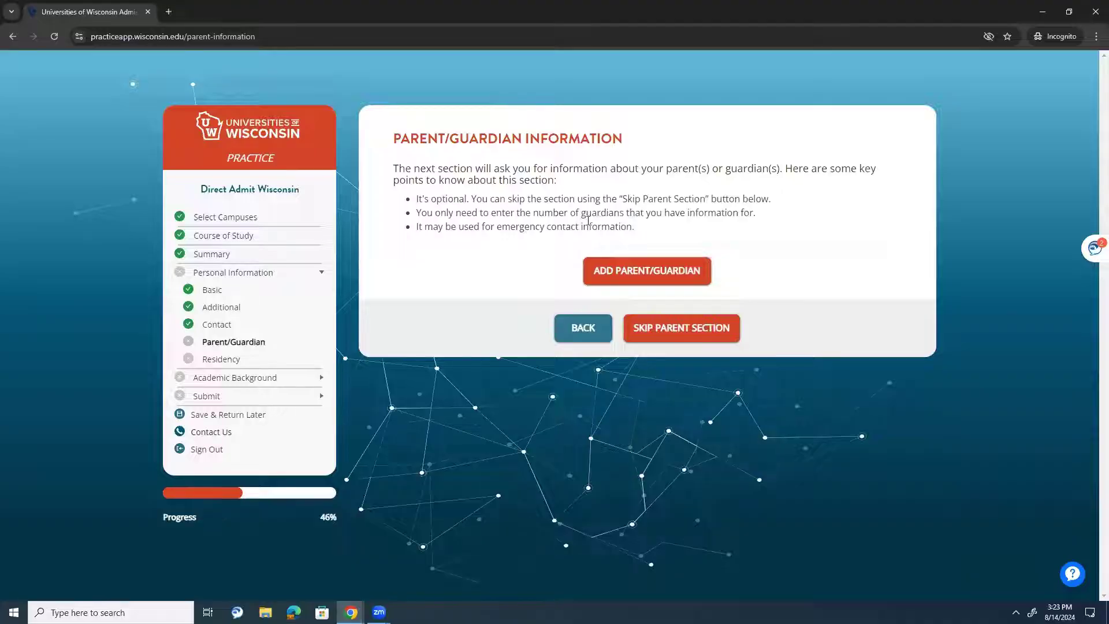
# - Add the father with his name, relationship Father, phone number, and the student's address
pyautogui.click(645, 271)
pyautogui.click(490, 193)
pyautogui.click(484, 226)
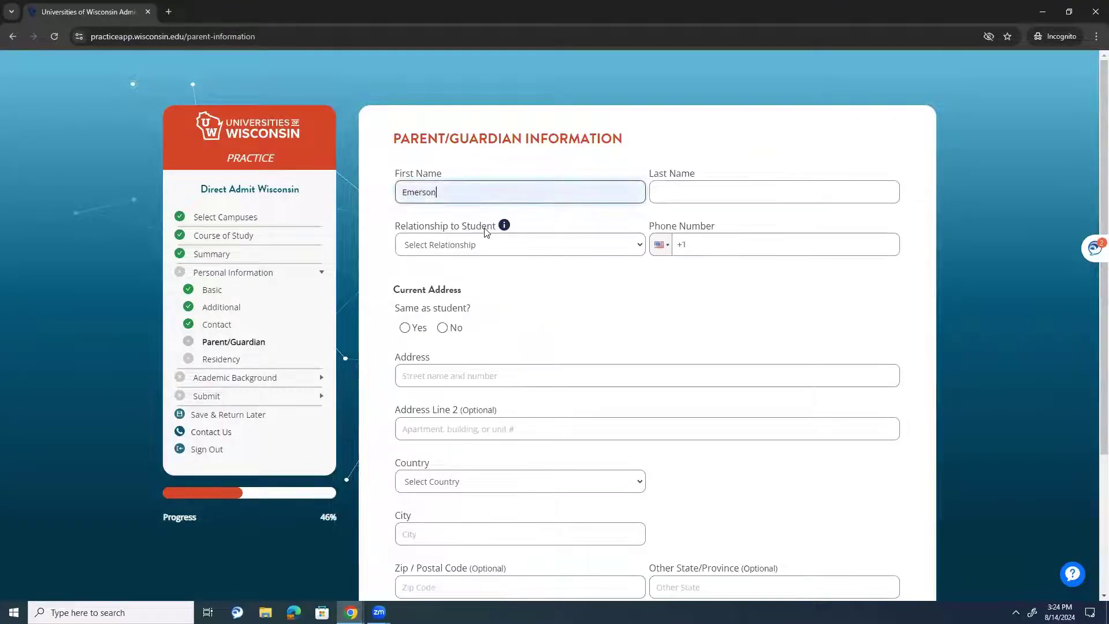
pyautogui.click(483, 200)
pyautogui.hotkey('ctrl', 'a')
pyautogui.press('BackSpace')
pyautogui.press('Tab')
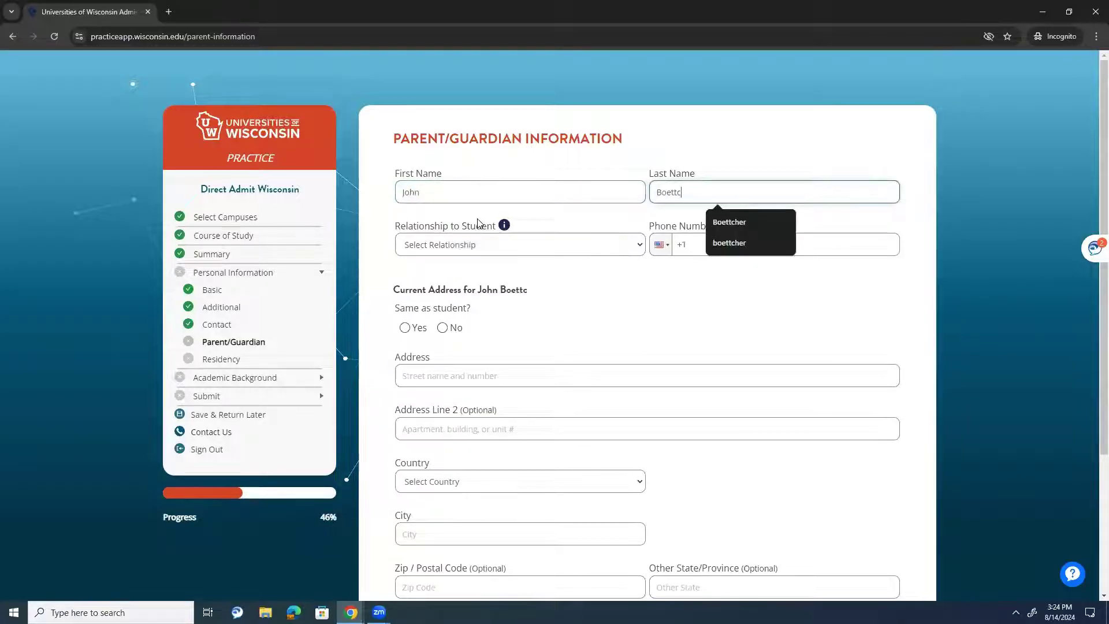
pyautogui.press('Tab')
pyautogui.click(494, 244)
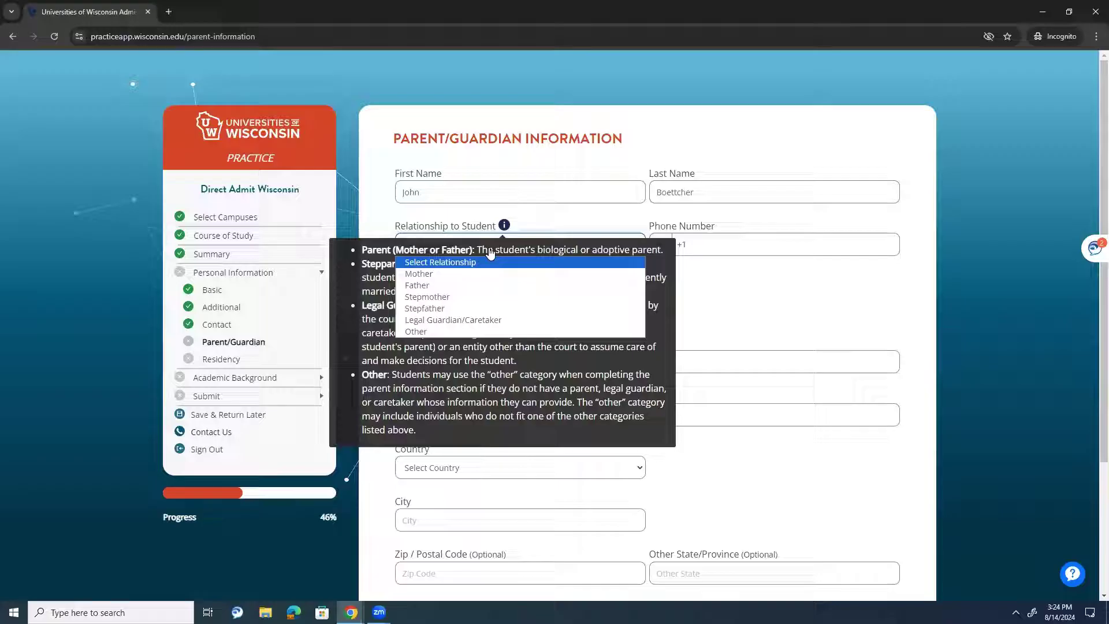
pyautogui.click(484, 285)
pyautogui.click(730, 242)
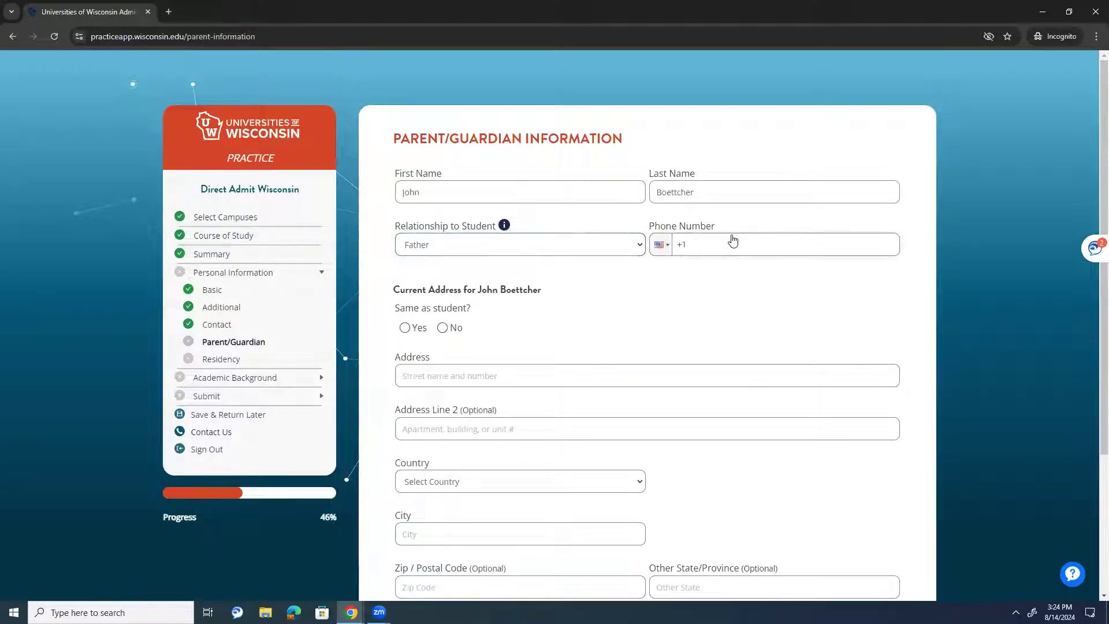
pyautogui.write('000) 000-0000')
pyautogui.click(405, 327)
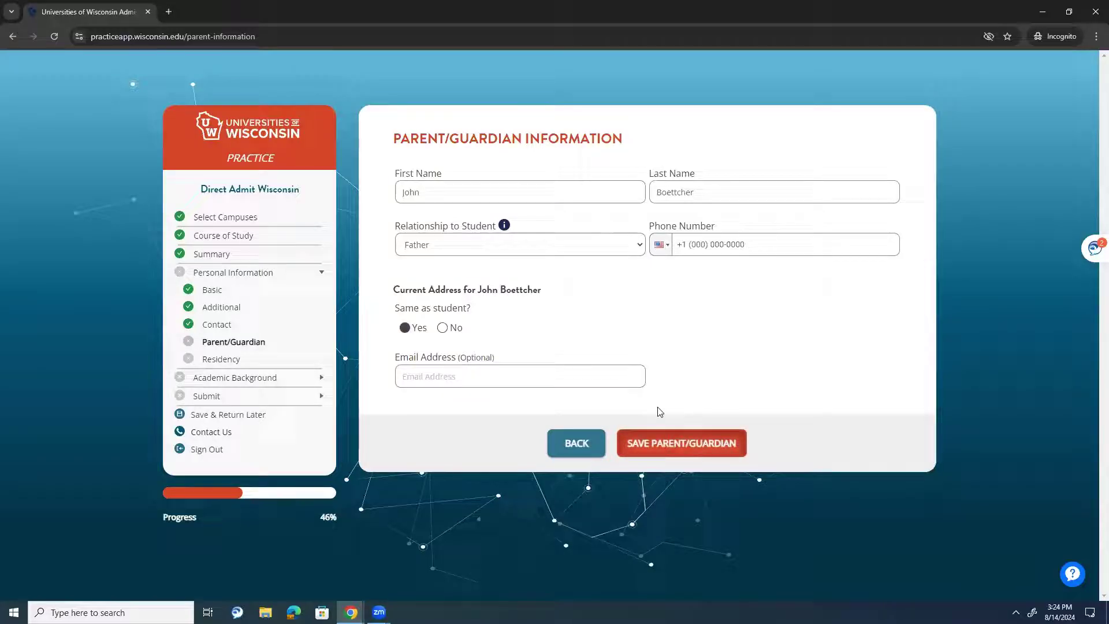
pyautogui.click(693, 453)
# - Add the mother with suggested names, relationship Mother, phone number, and the student's address
pyautogui.click(814, 322)
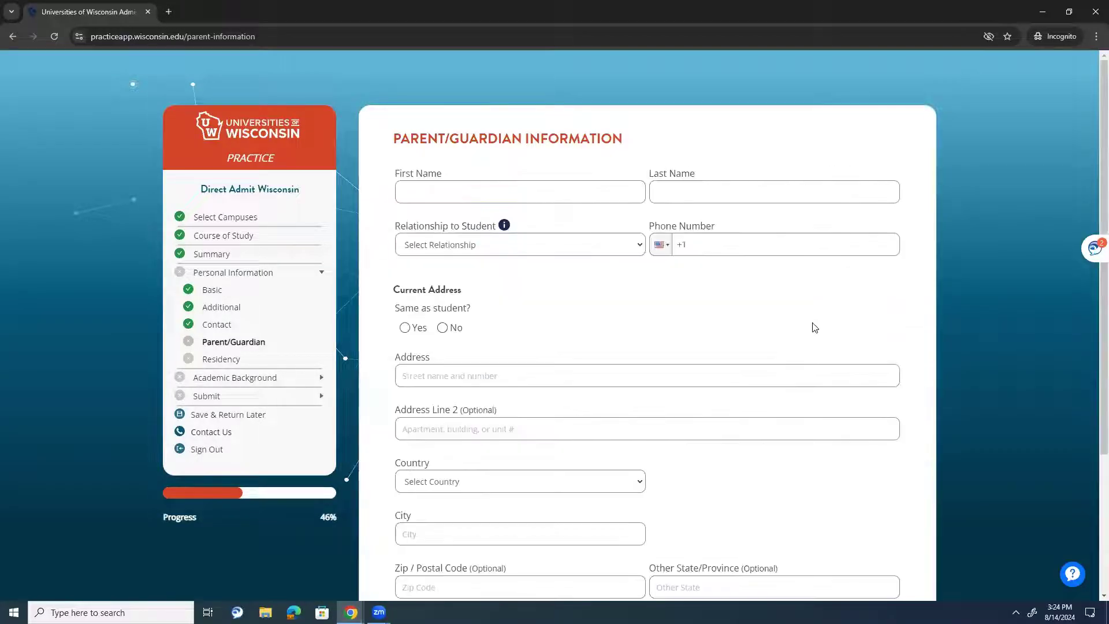
pyautogui.click(485, 191)
pyautogui.click(485, 285)
pyautogui.click(678, 200)
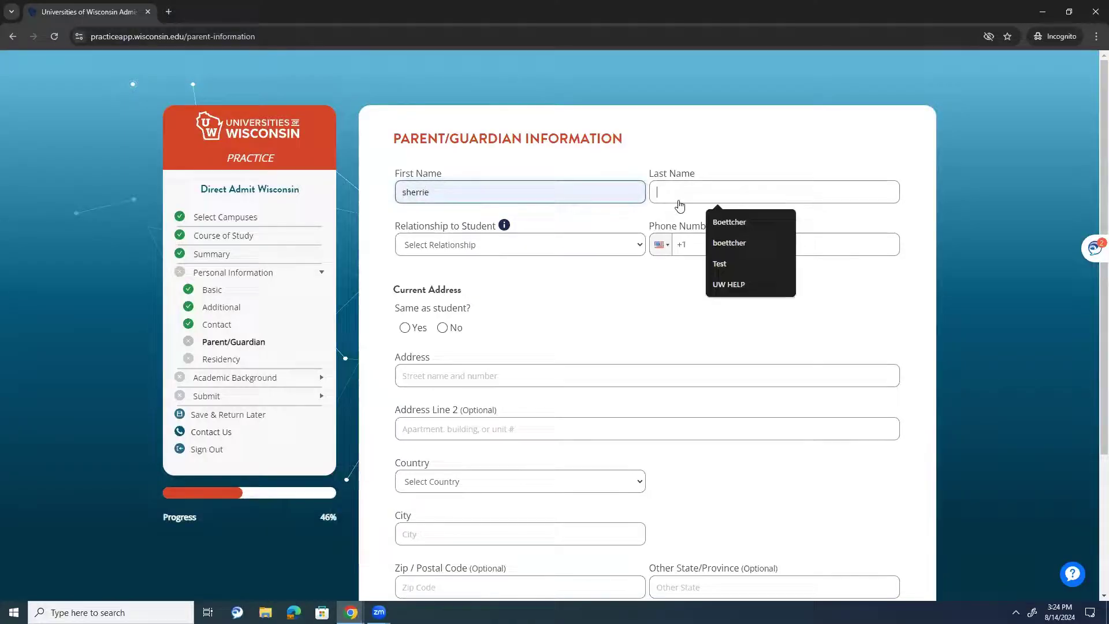
pyautogui.click(731, 224)
pyautogui.click(554, 250)
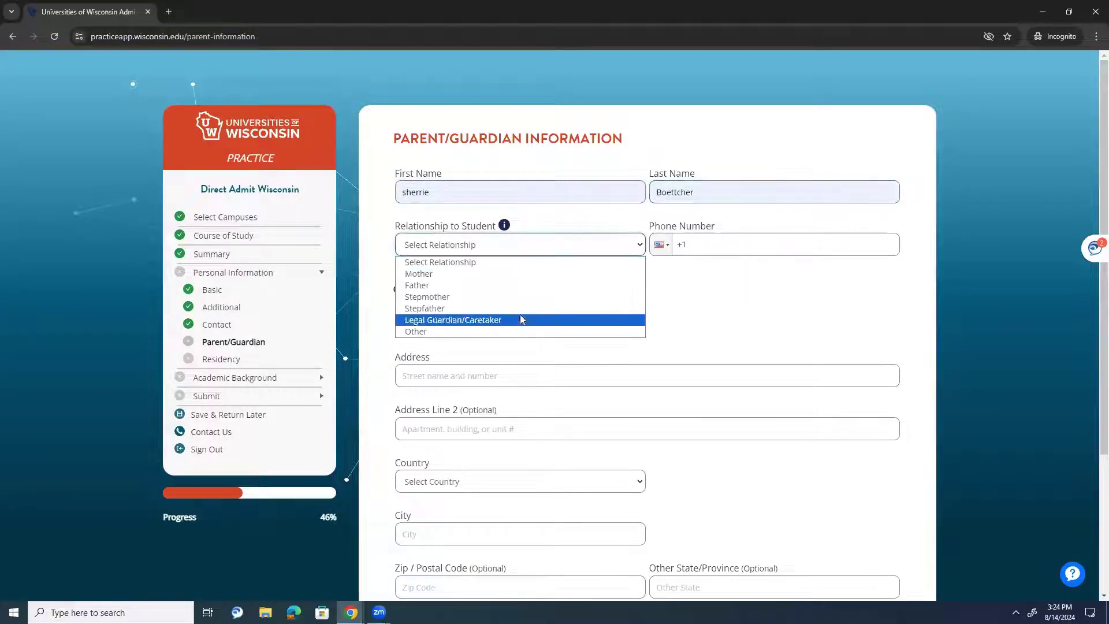
pyautogui.click(522, 273)
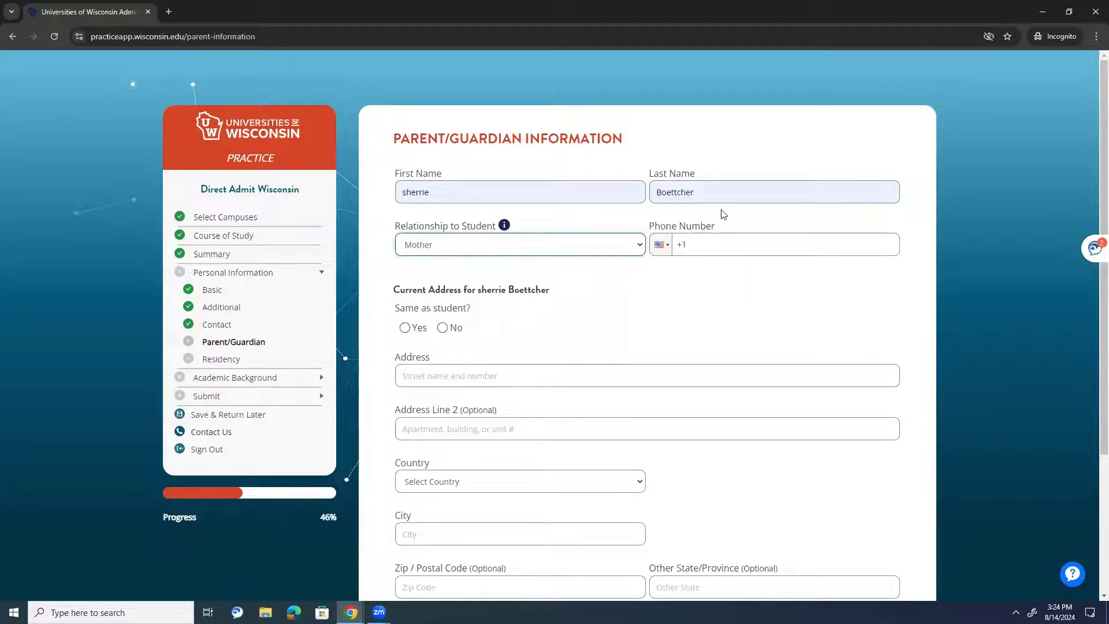
pyautogui.click(725, 245)
pyautogui.write('000) 000-0000')
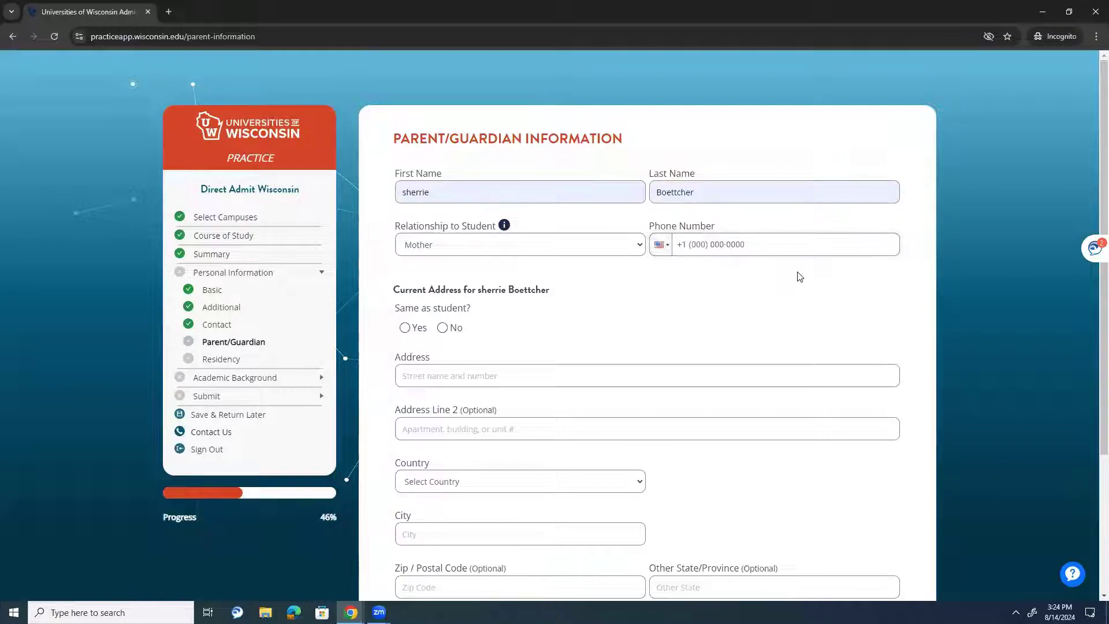
pyautogui.click(422, 328)
pyautogui.click(691, 442)
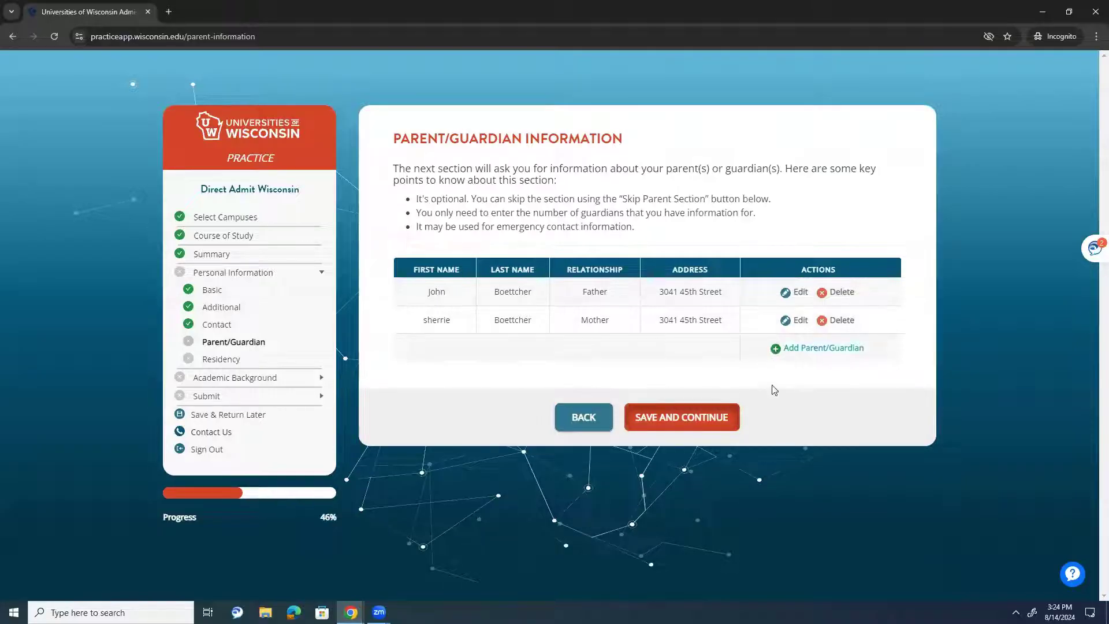
# - Save the parents, go to Residency, and answer Yes to possible in-state tuition eligibility
pyautogui.click(706, 421)
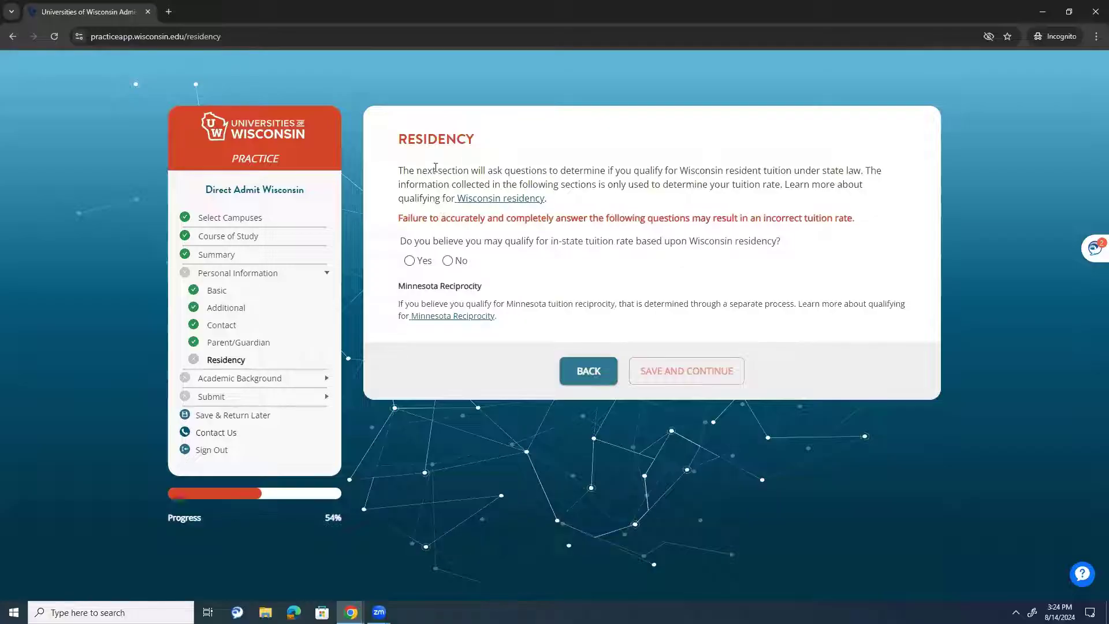
pyautogui.moveTo(416, 170); pyautogui.dragTo(639, 172)
pyautogui.click(646, 196)
pyautogui.click(427, 260)
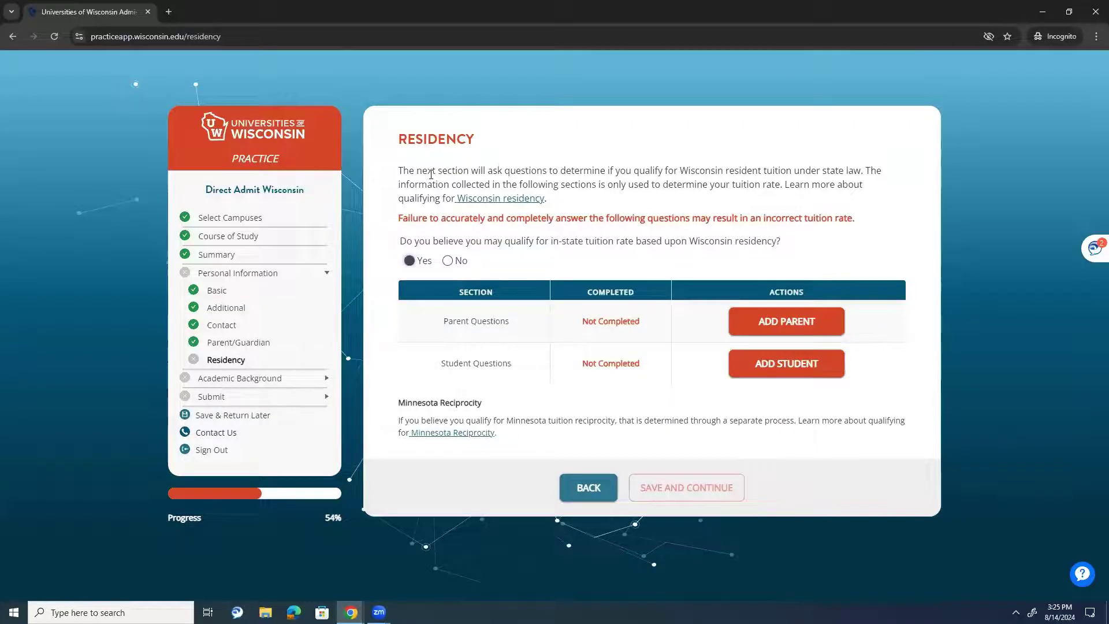
# - Open the Parent Questions and choose the father as the parent
pyautogui.click(838, 328)
pyautogui.click(524, 245)
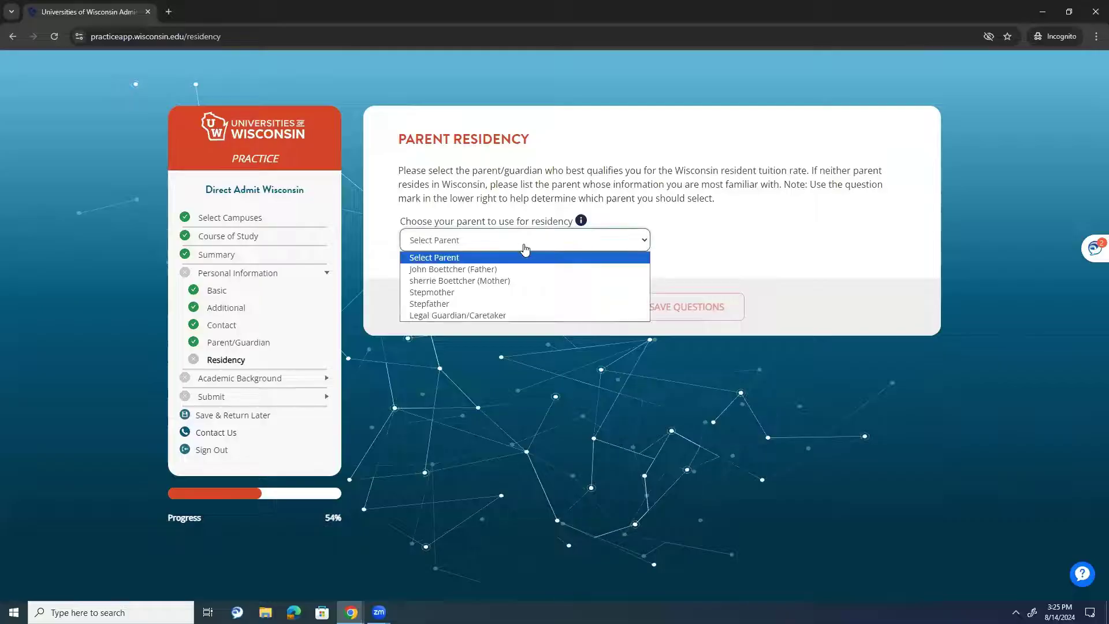
pyautogui.click(491, 269)
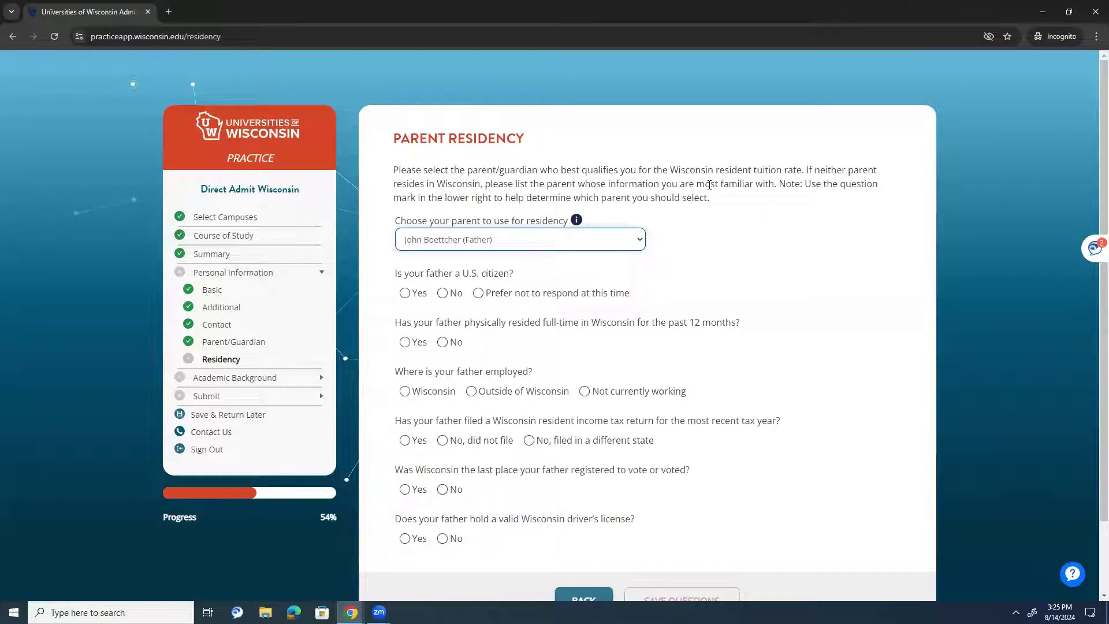
pyautogui.click(563, 240)
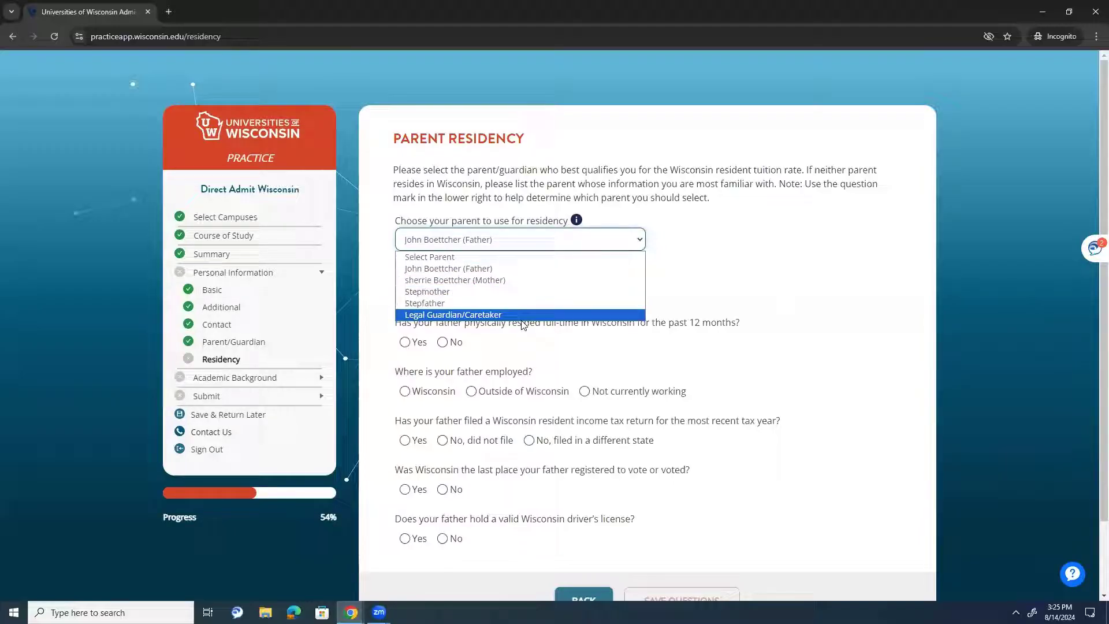
pyautogui.click(725, 241)
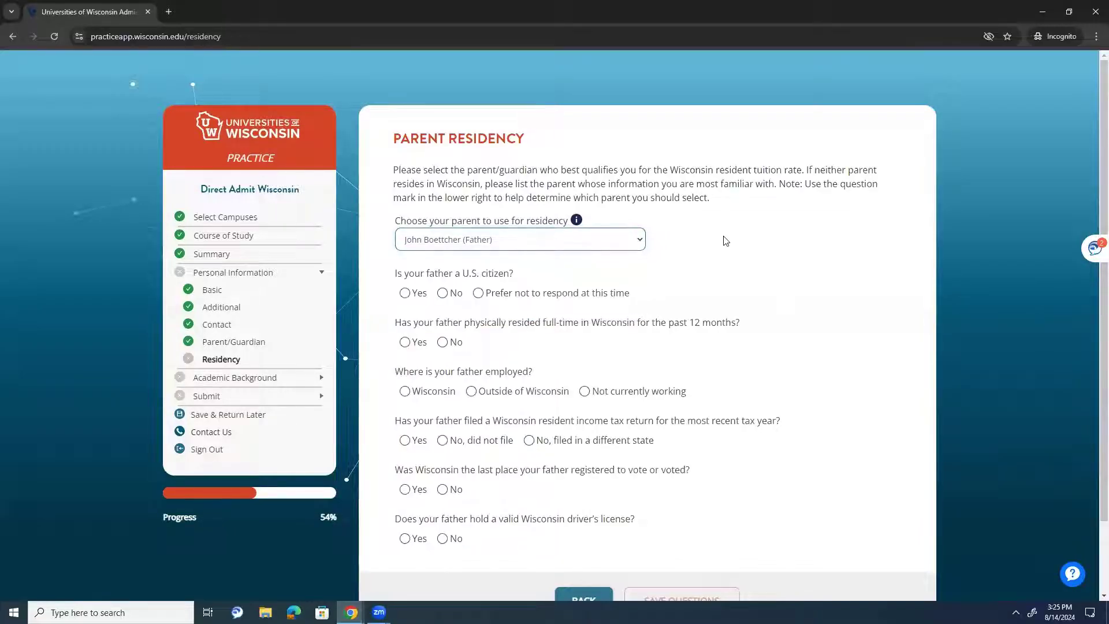
# - Answer Yes to citizenship and residency, Wisconsin employment, Yes to tax return, and save
pyautogui.moveTo(419, 287); pyautogui.dragTo(415, 273)
pyautogui.click(417, 291)
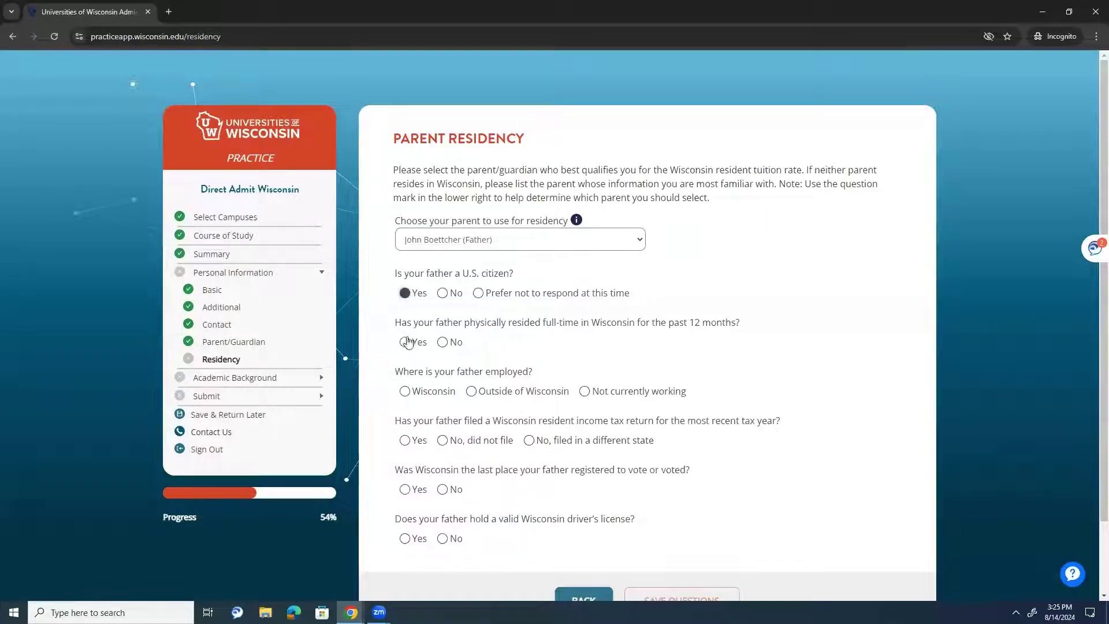
pyautogui.click(405, 343)
pyautogui.click(436, 393)
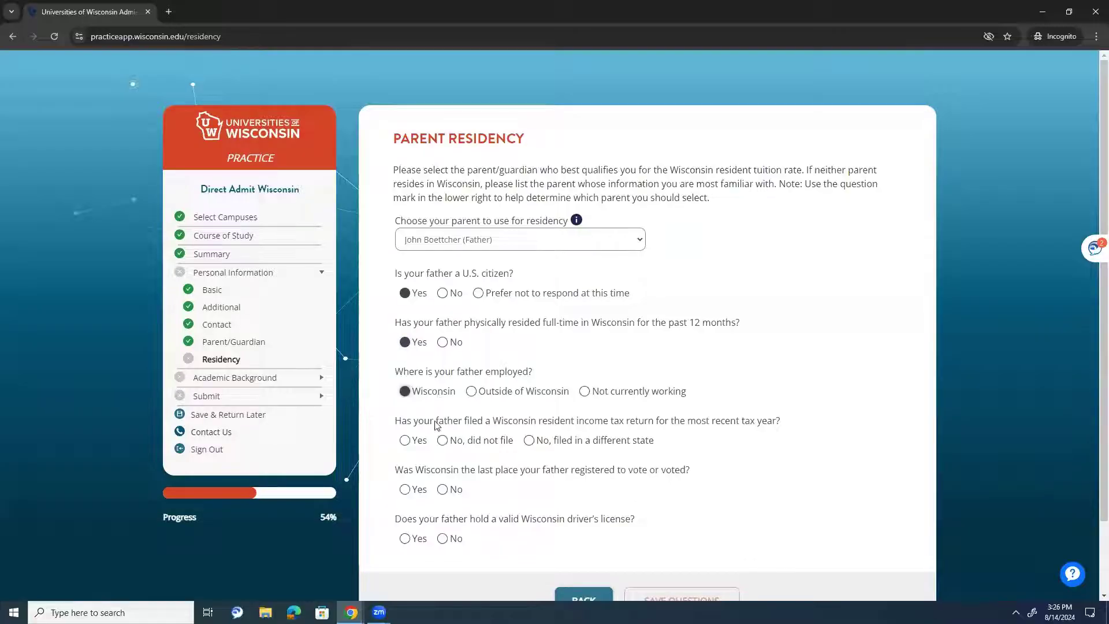
pyautogui.click(416, 450)
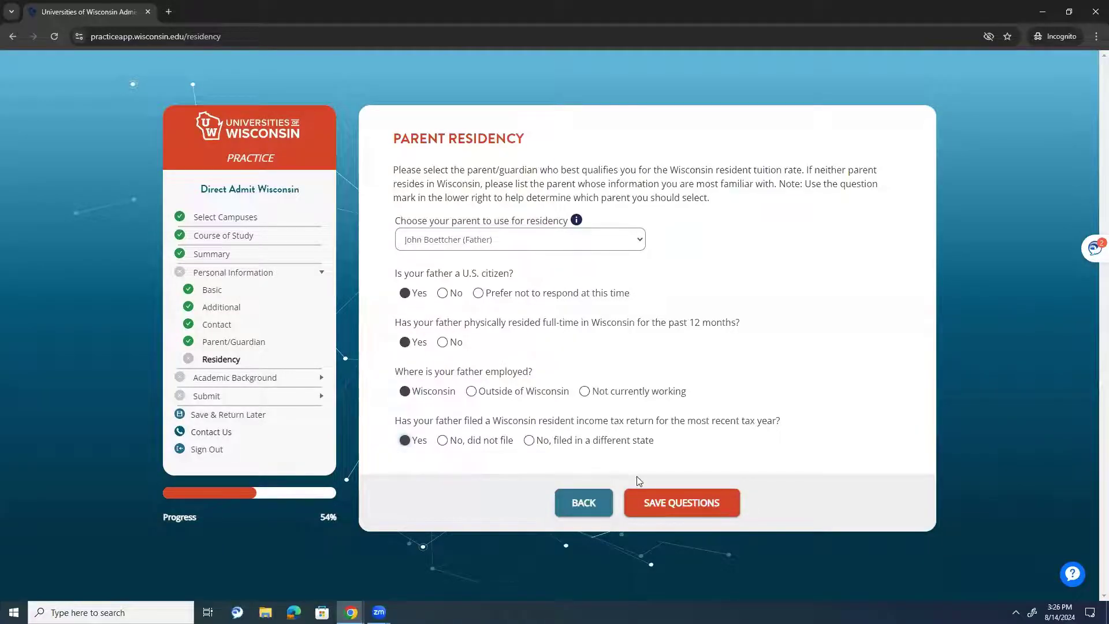
pyautogui.click(664, 500)
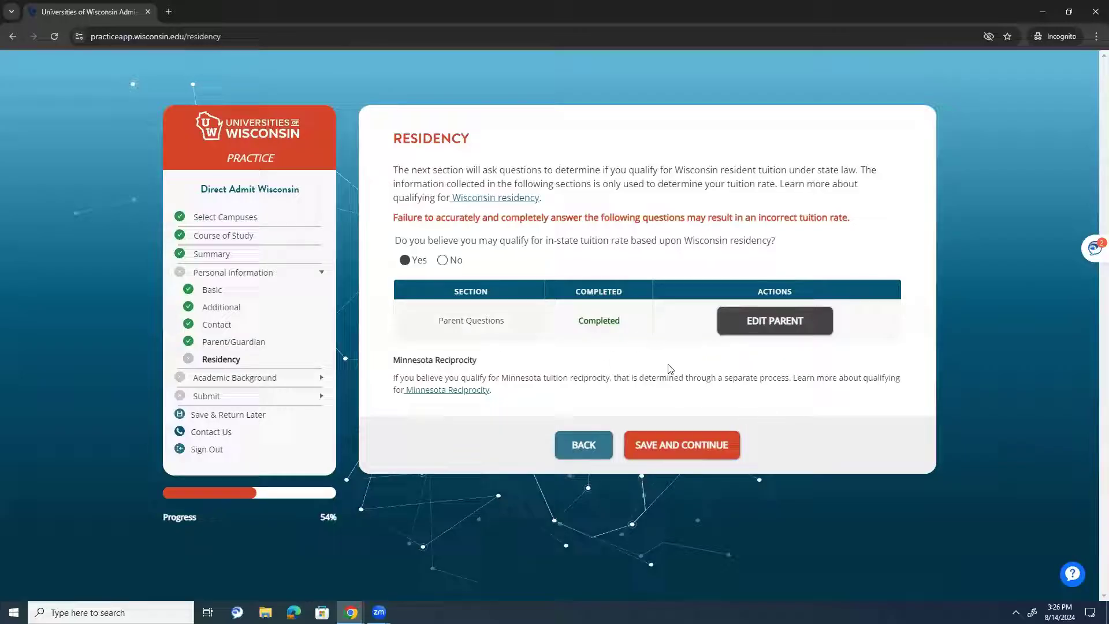
# - Reopen the father's answers, try each employment option, and leave Wisconsin selected
pyautogui.click(771, 323)
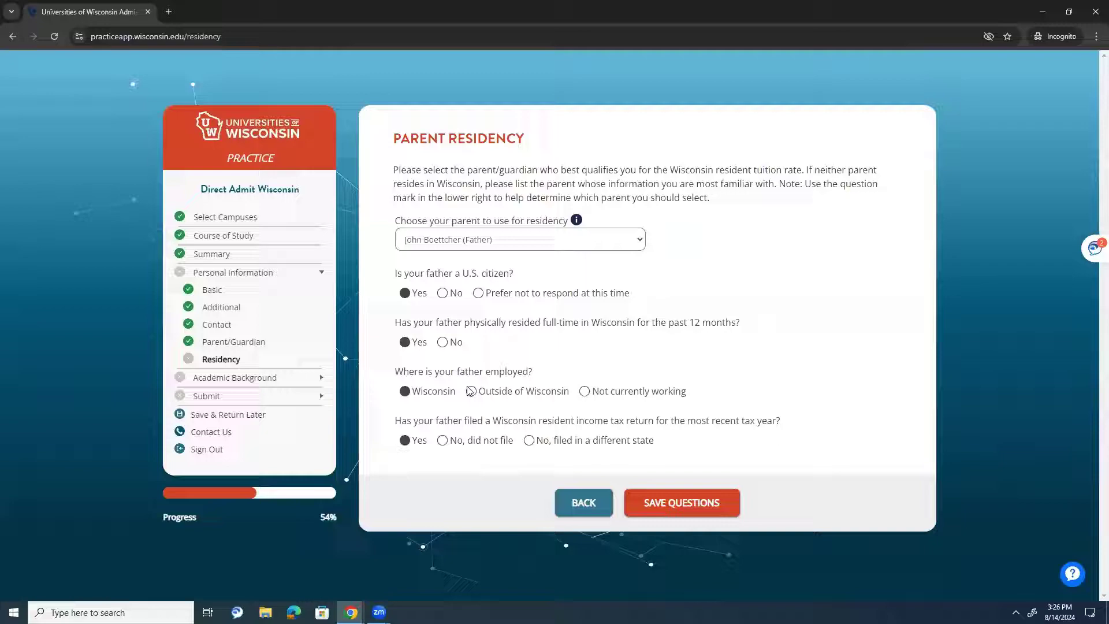
pyautogui.click(597, 392)
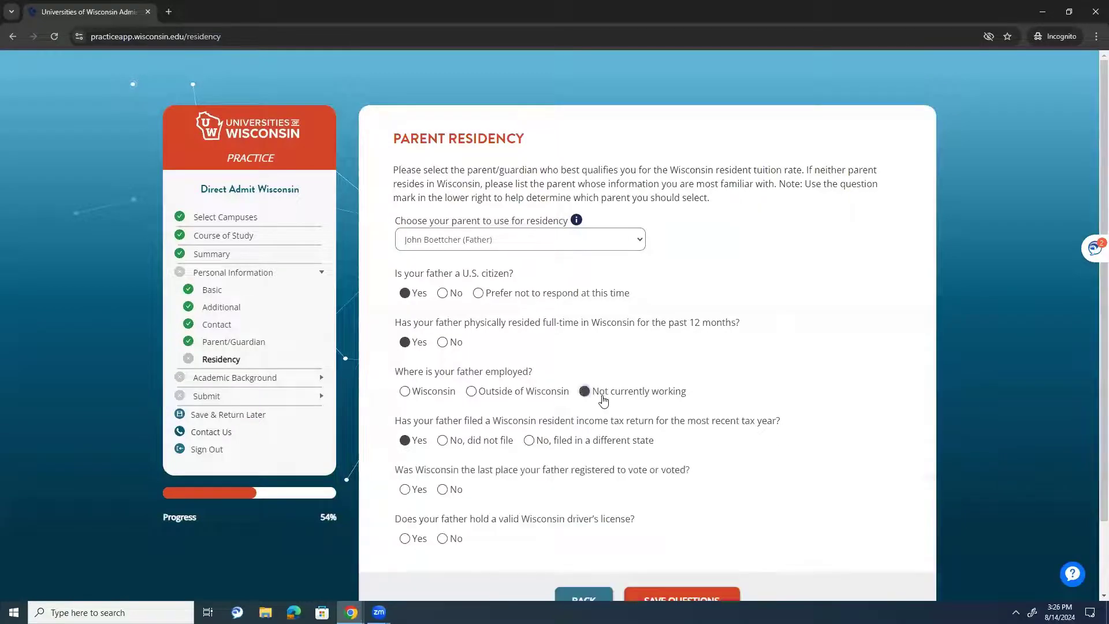
pyautogui.click(519, 392)
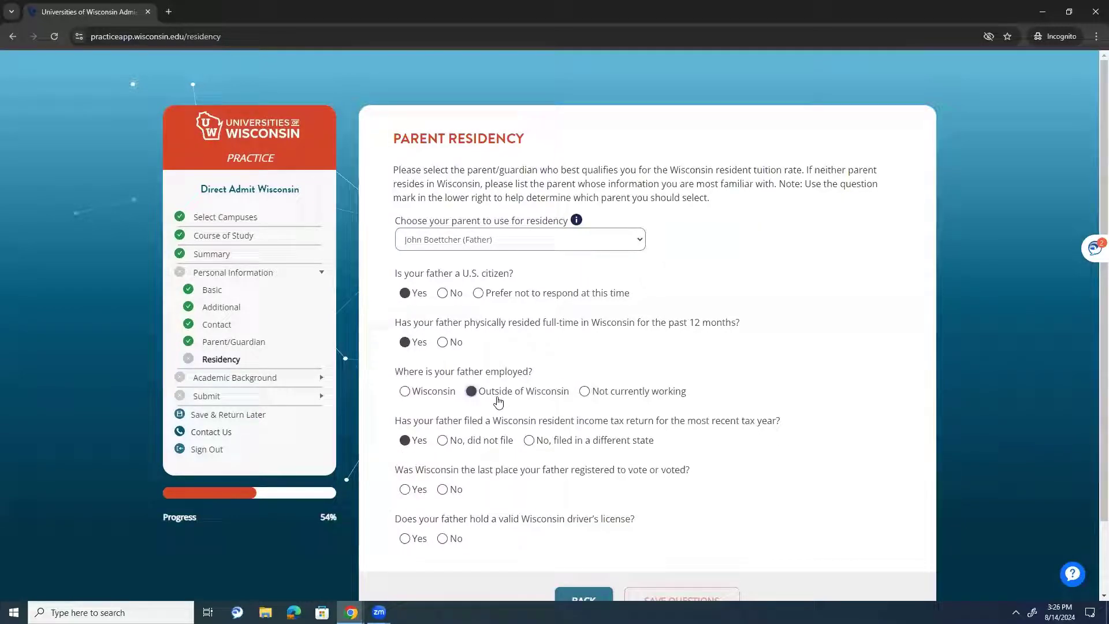
pyautogui.click(418, 393)
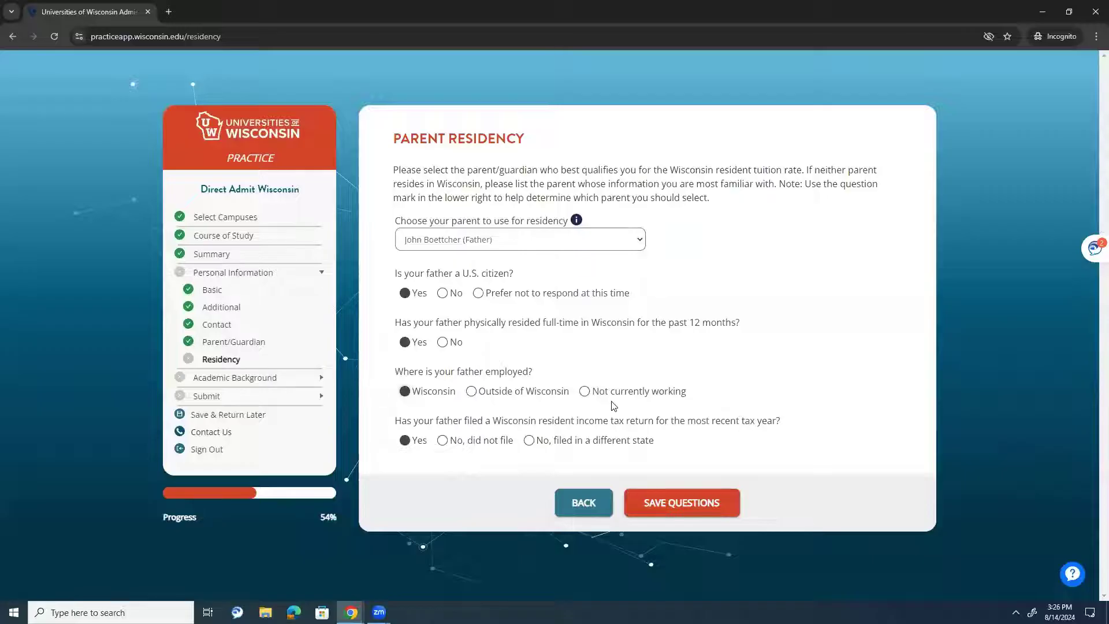
pyautogui.click(590, 393)
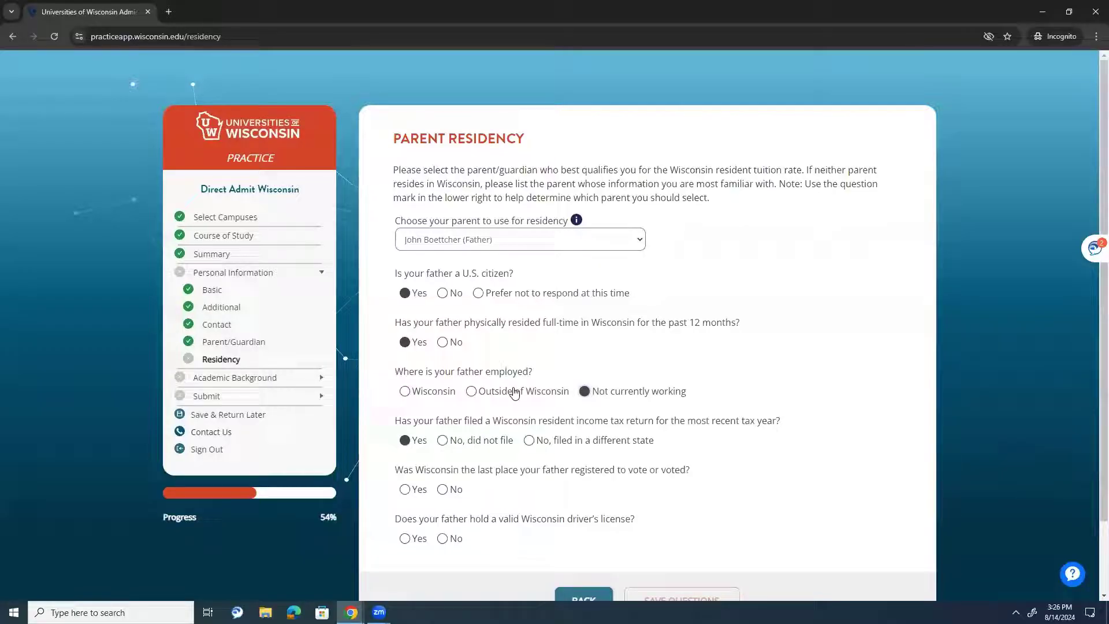
pyautogui.click(514, 394)
pyautogui.click(427, 394)
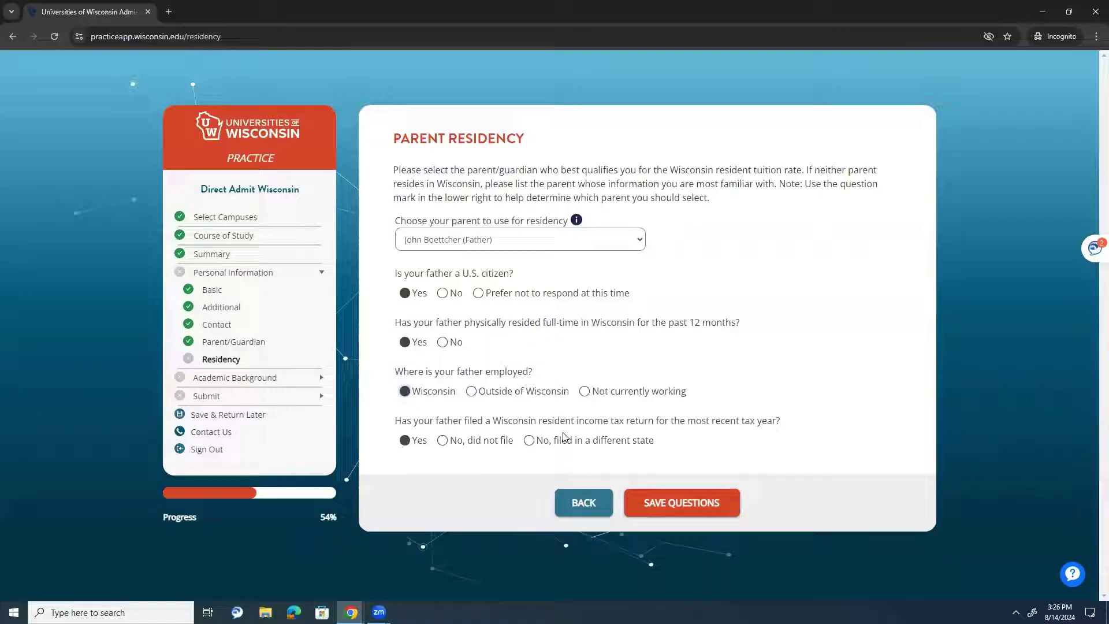
pyautogui.click(609, 390)
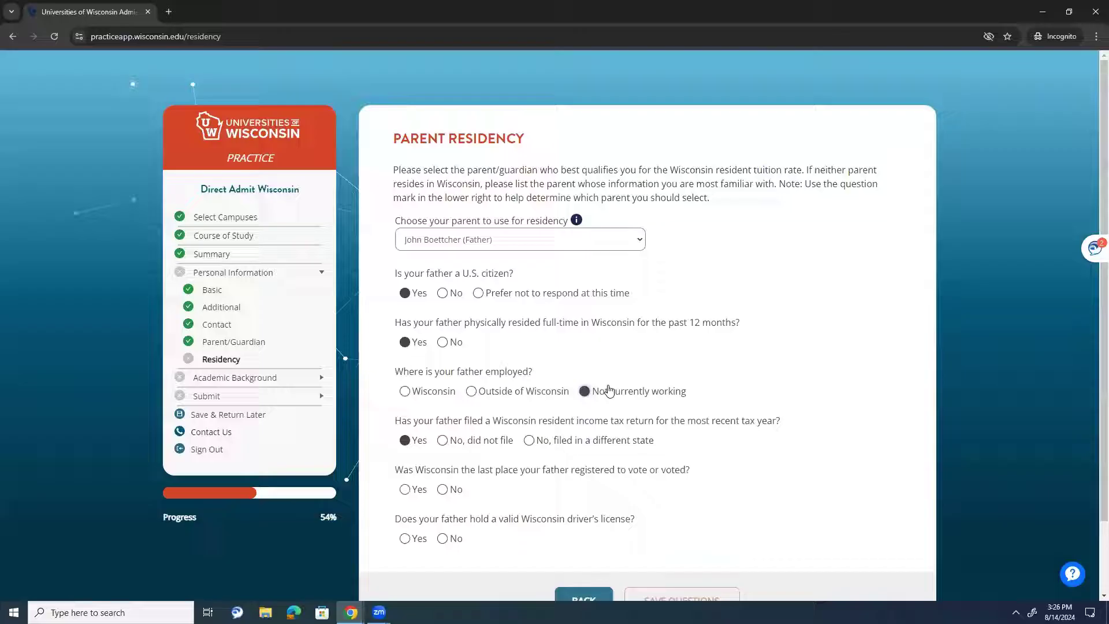
pyautogui.click(547, 391)
pyautogui.click(411, 391)
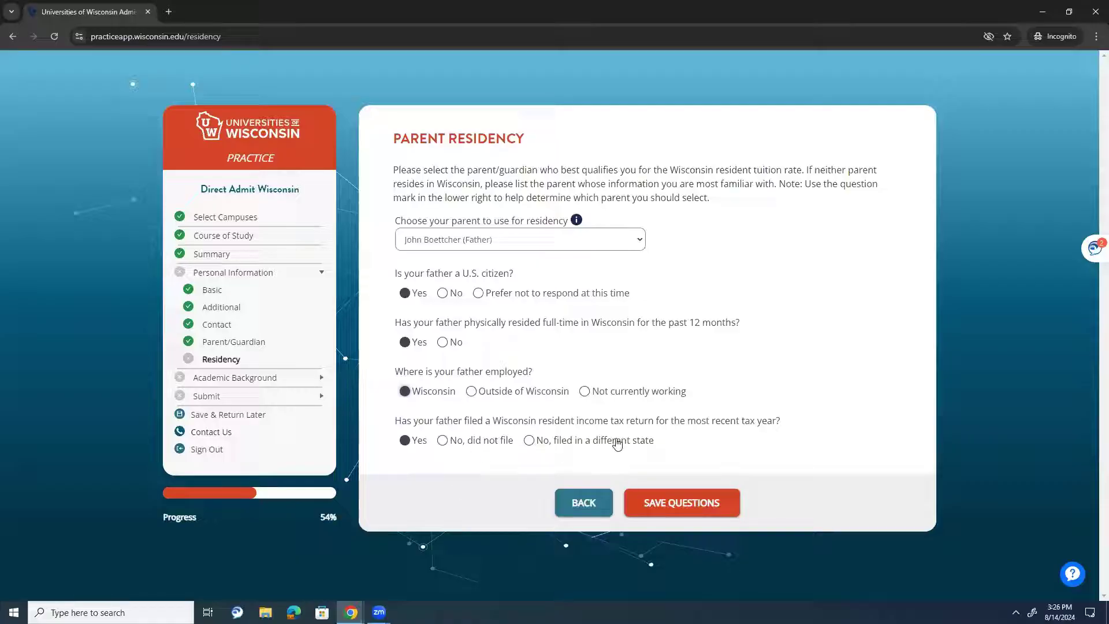
# - Save the residency answers and continue to Academic Background
pyautogui.click(676, 504)
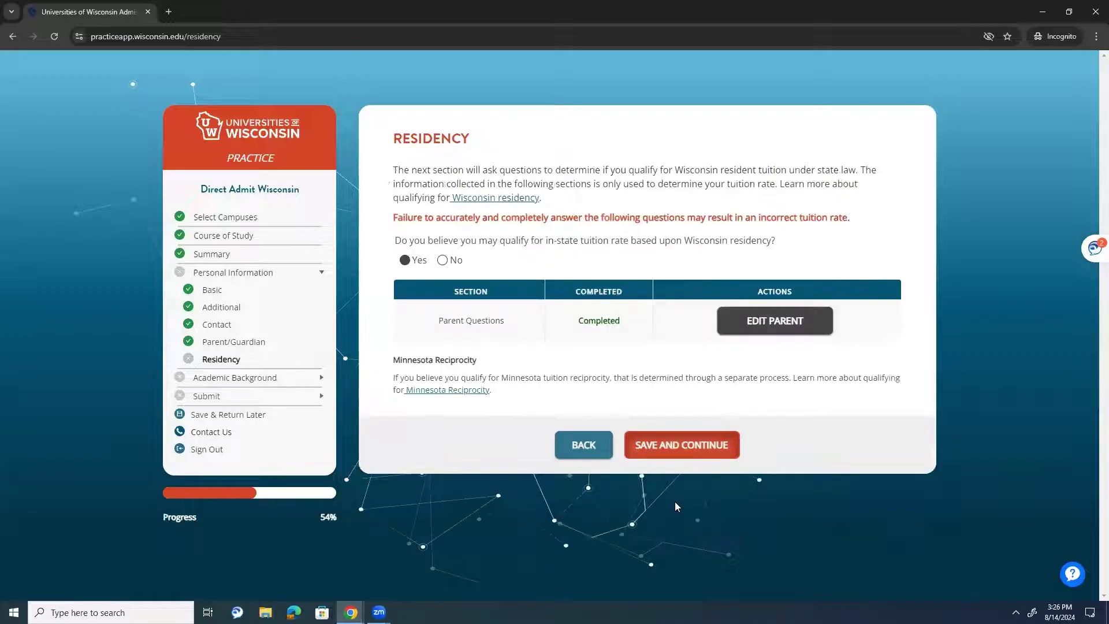
pyautogui.click(659, 460)
pyautogui.moveTo(420, 171); pyautogui.dragTo(546, 168)
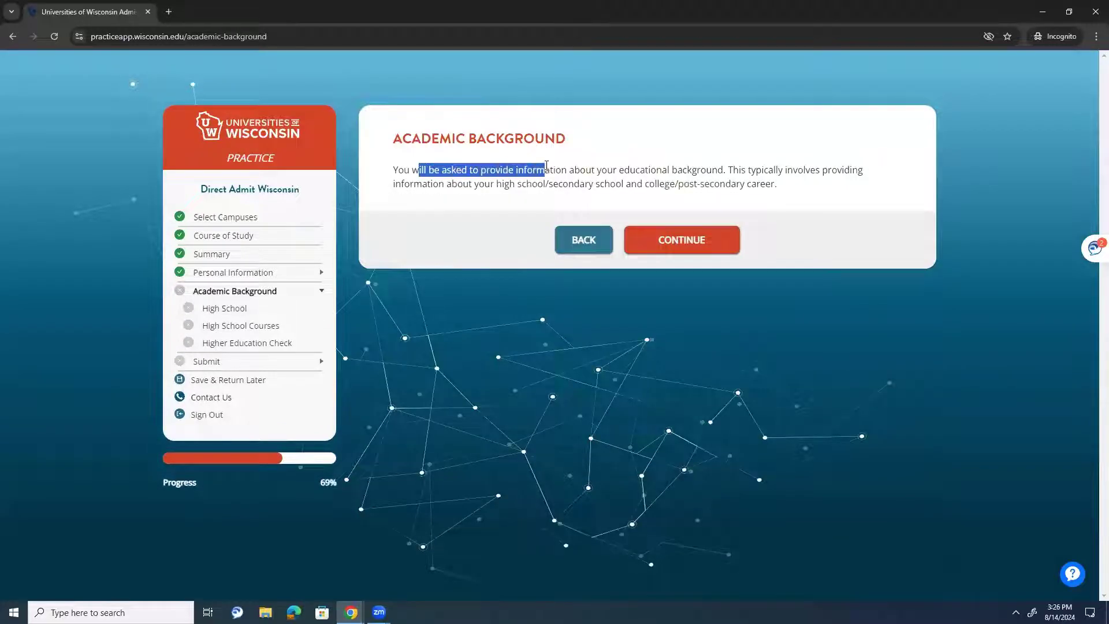
# - Save Oconomowoc High School with attendance starting September 2021
pyautogui.click(569, 173)
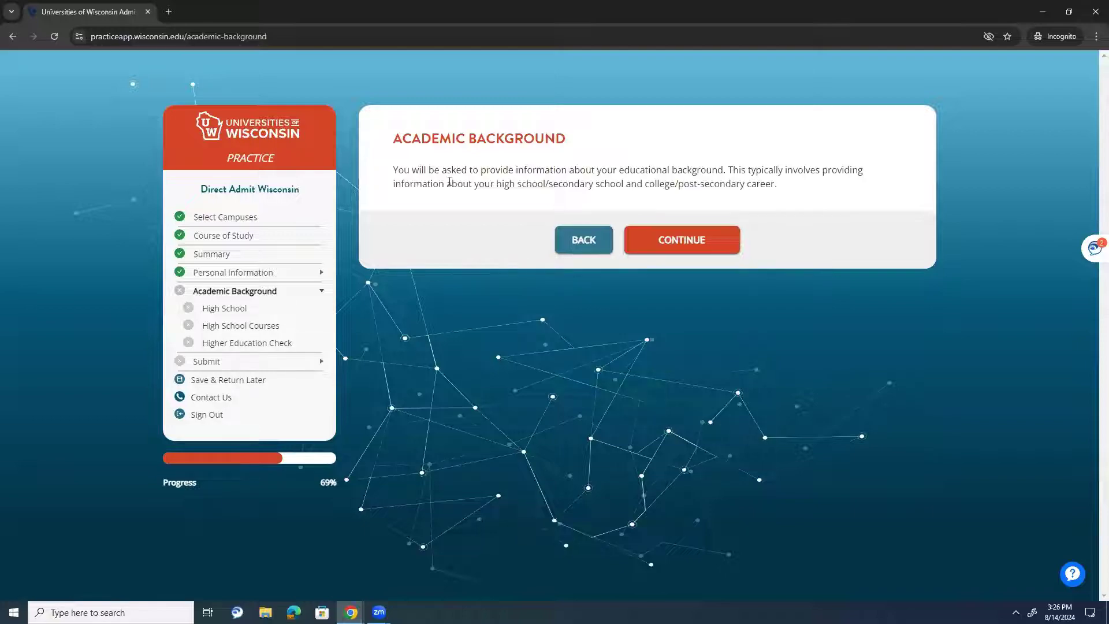
pyautogui.click(725, 245)
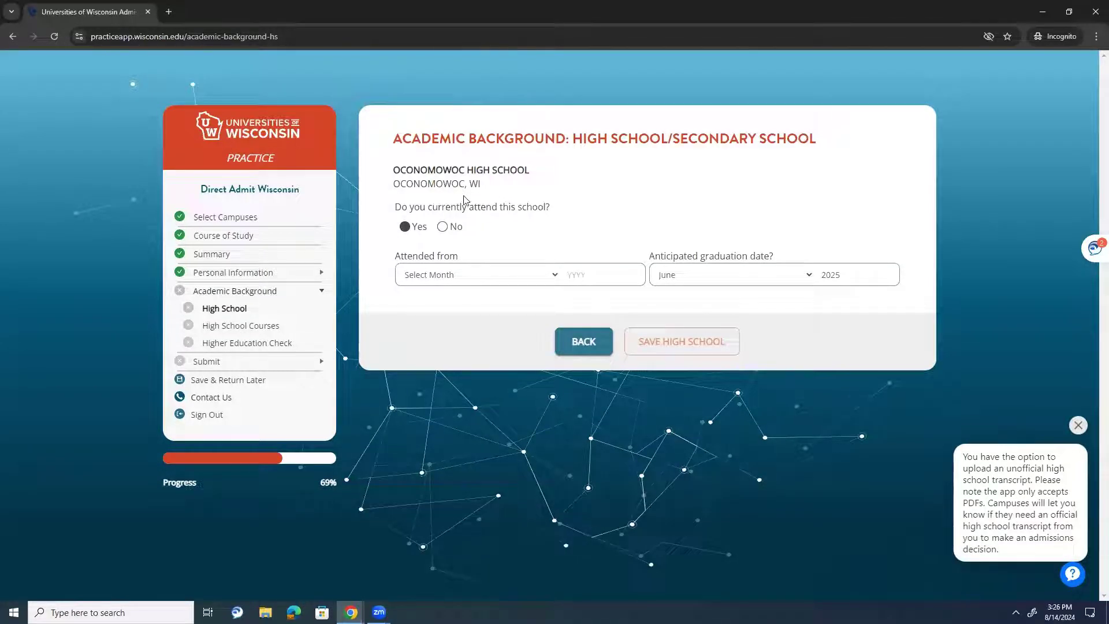
pyautogui.click(451, 275)
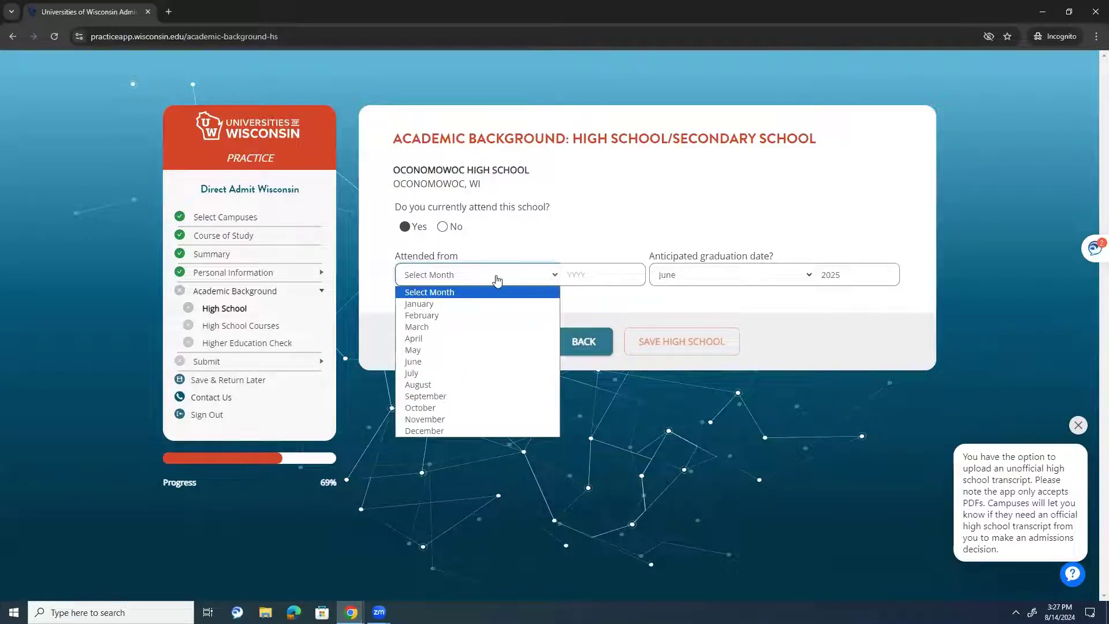
pyautogui.click(462, 359)
pyautogui.click(438, 277)
pyautogui.click(433, 396)
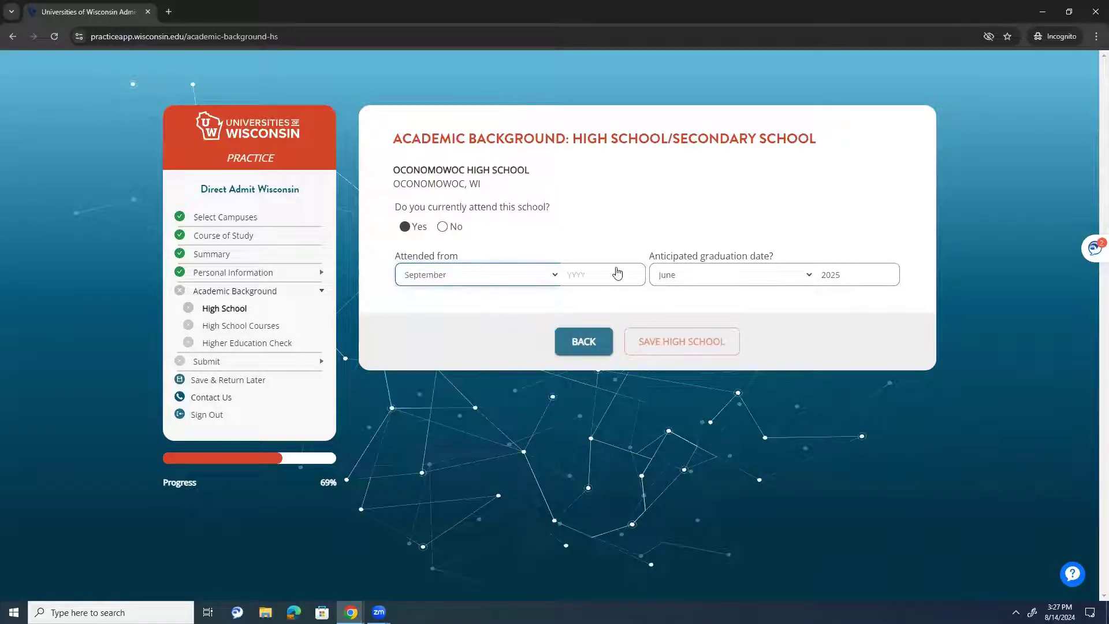
pyautogui.click(619, 273)
pyautogui.write('2021')
pyautogui.press('Tab')
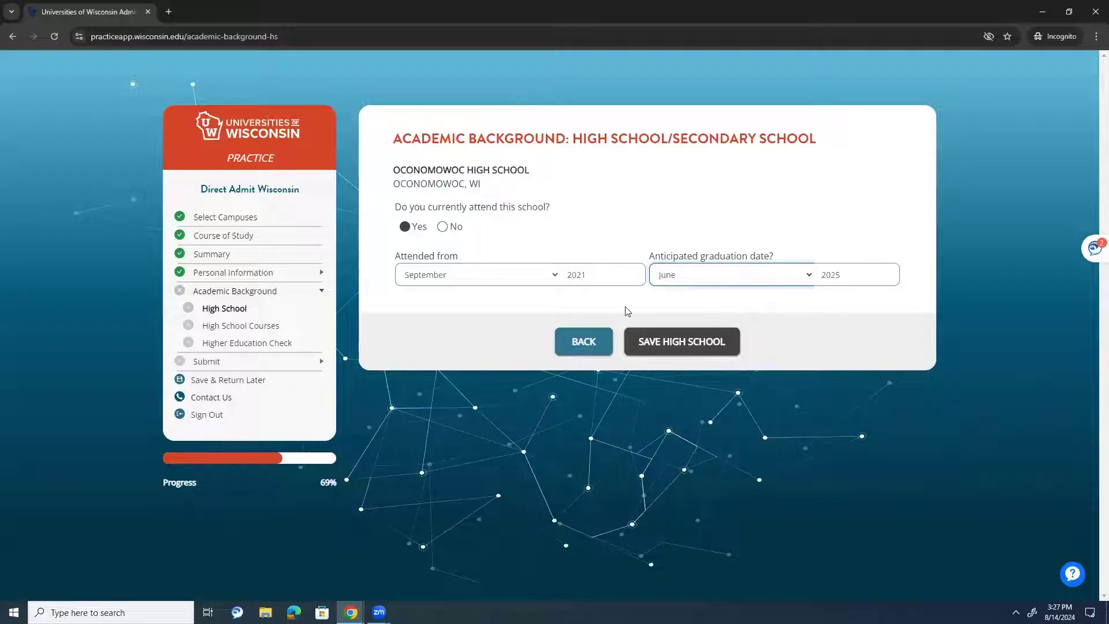
pyautogui.click(653, 344)
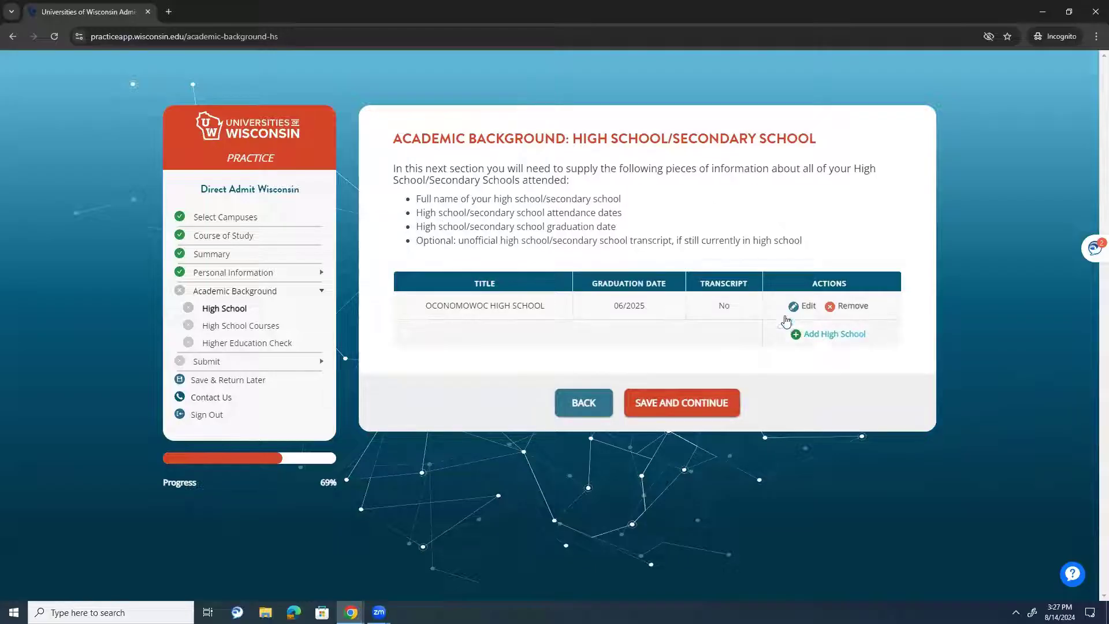
# - Edit the high school entry to change the start year to 2023
pyautogui.click(802, 306)
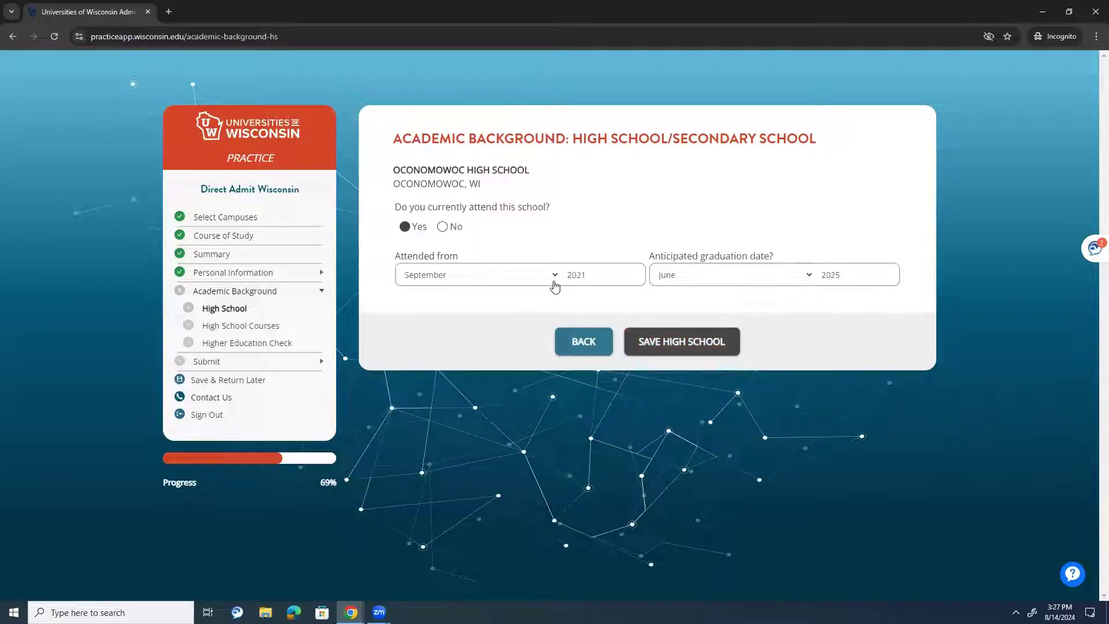
pyautogui.click(585, 277)
pyautogui.press('BackSpace')
pyautogui.write('3')
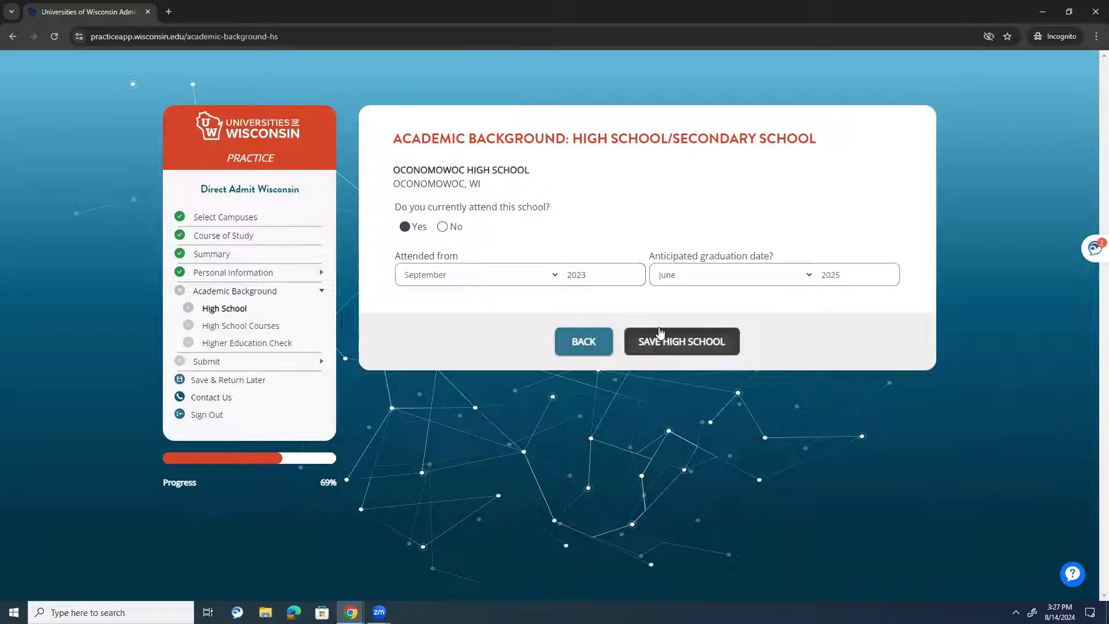
# - Save the corrected entry and add Roncalli High School in Manitowoc, WI
pyautogui.click(663, 349)
pyautogui.click(833, 335)
pyautogui.click(537, 202)
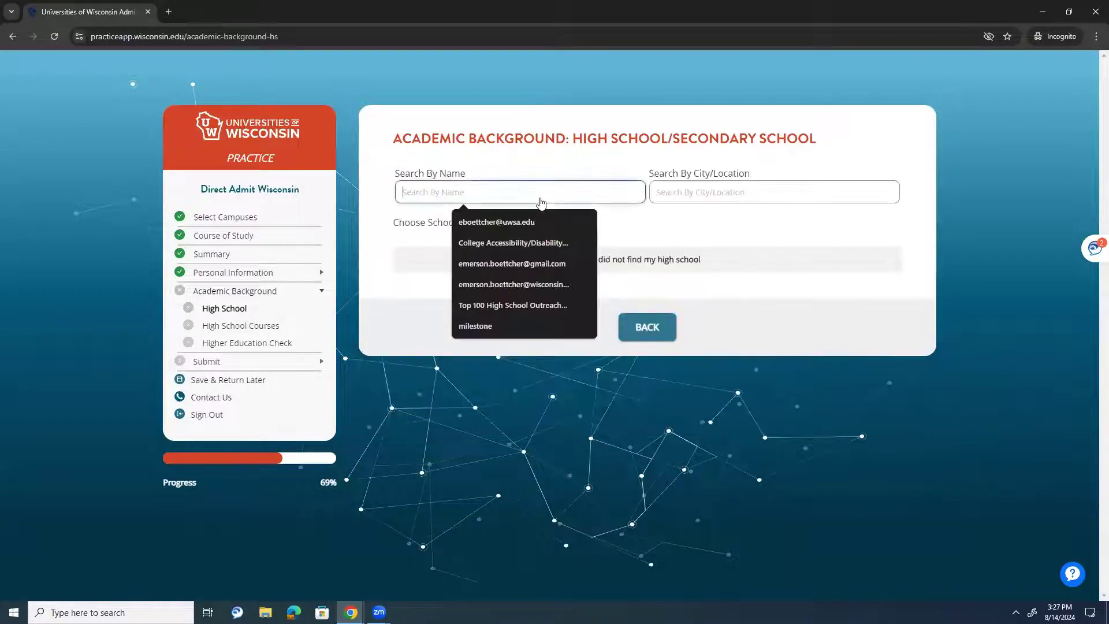
pyautogui.write('roncalli')
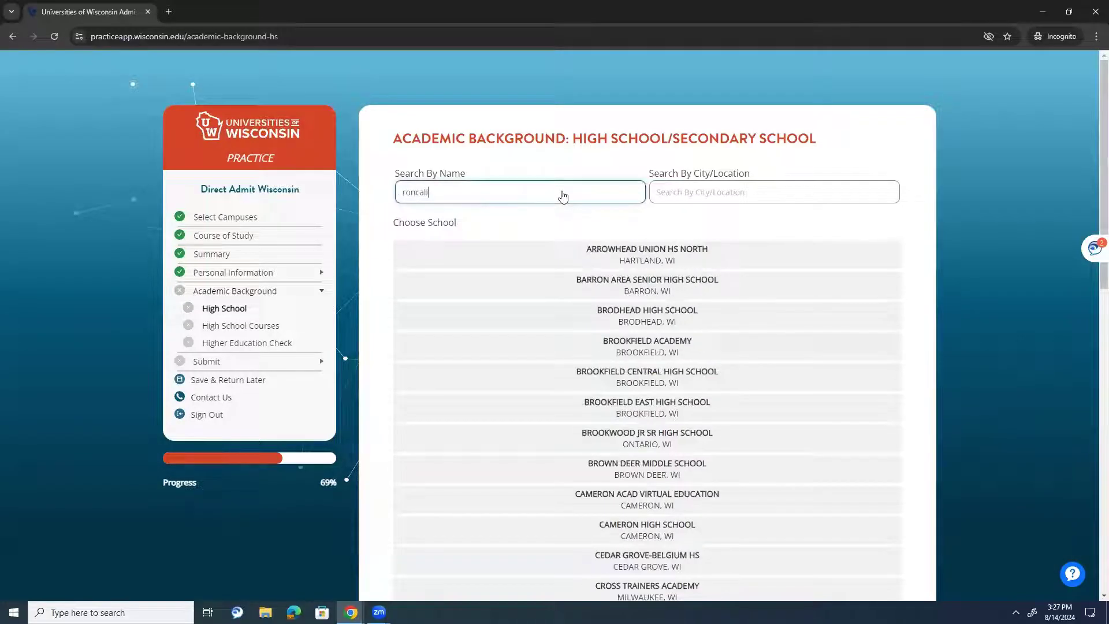
pyautogui.write(' high school')
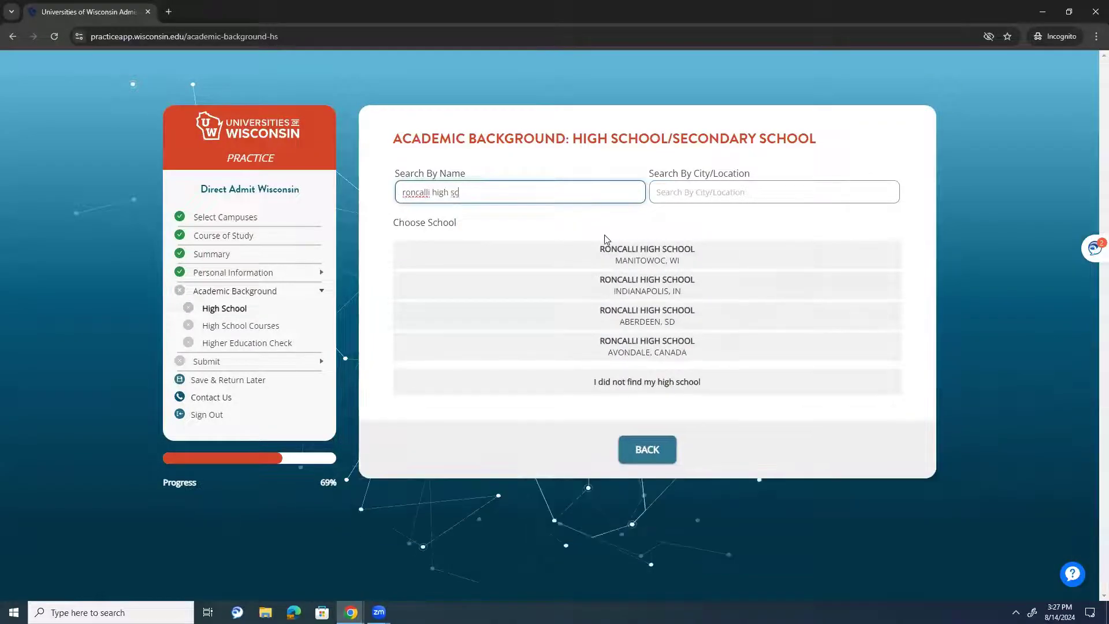
pyautogui.click(612, 250)
# - Set Roncalli attendance from September to June 2023 and save it
pyautogui.click(489, 230)
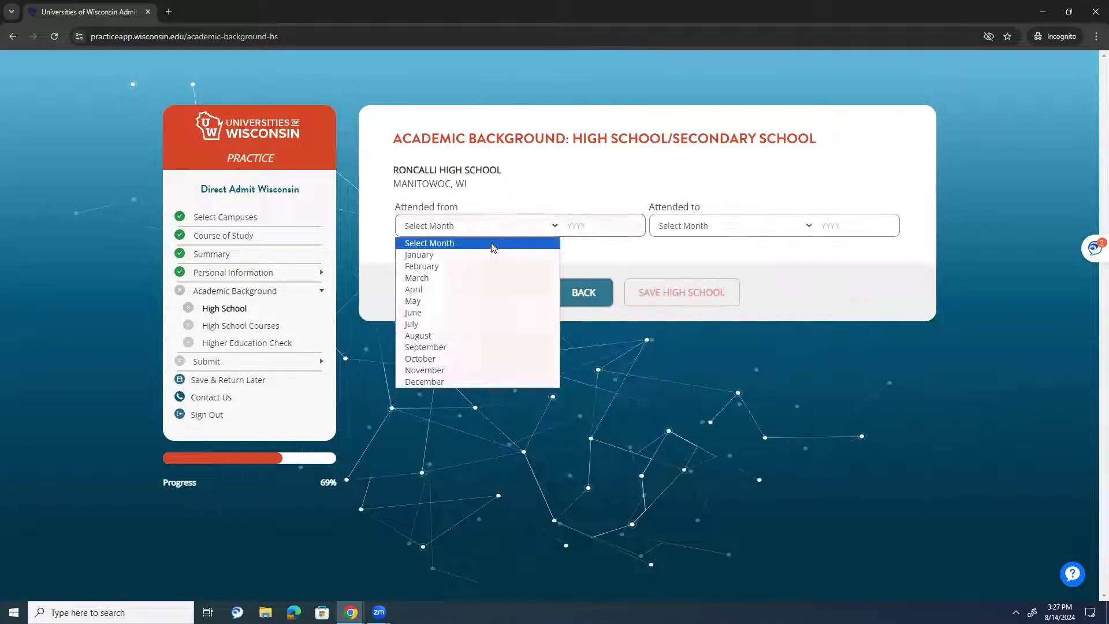
pyautogui.click(472, 357)
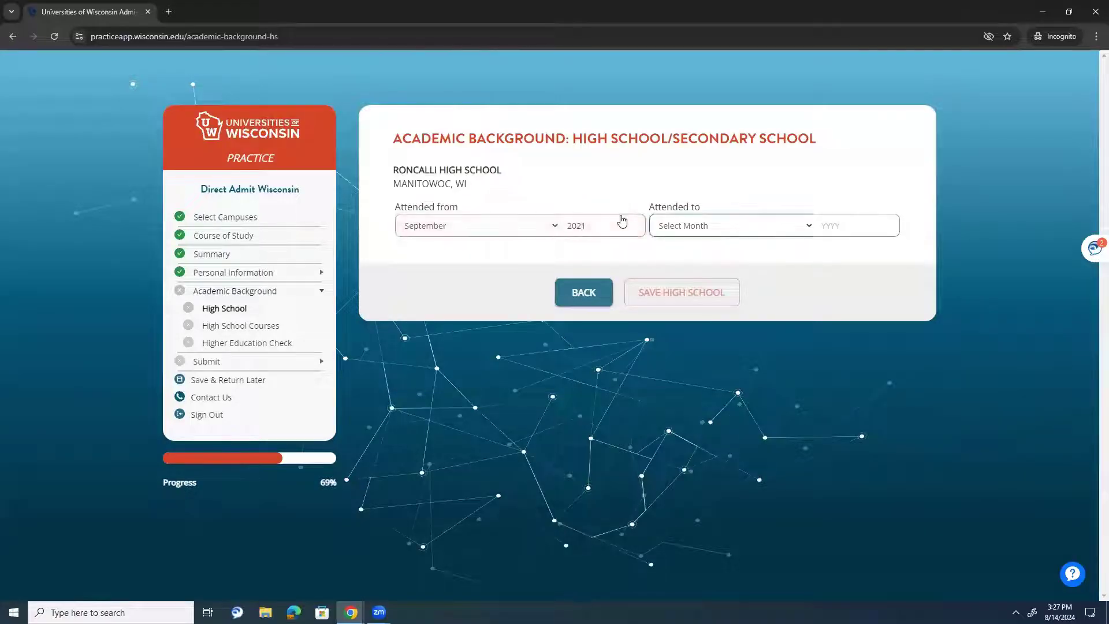
pyautogui.click(728, 225)
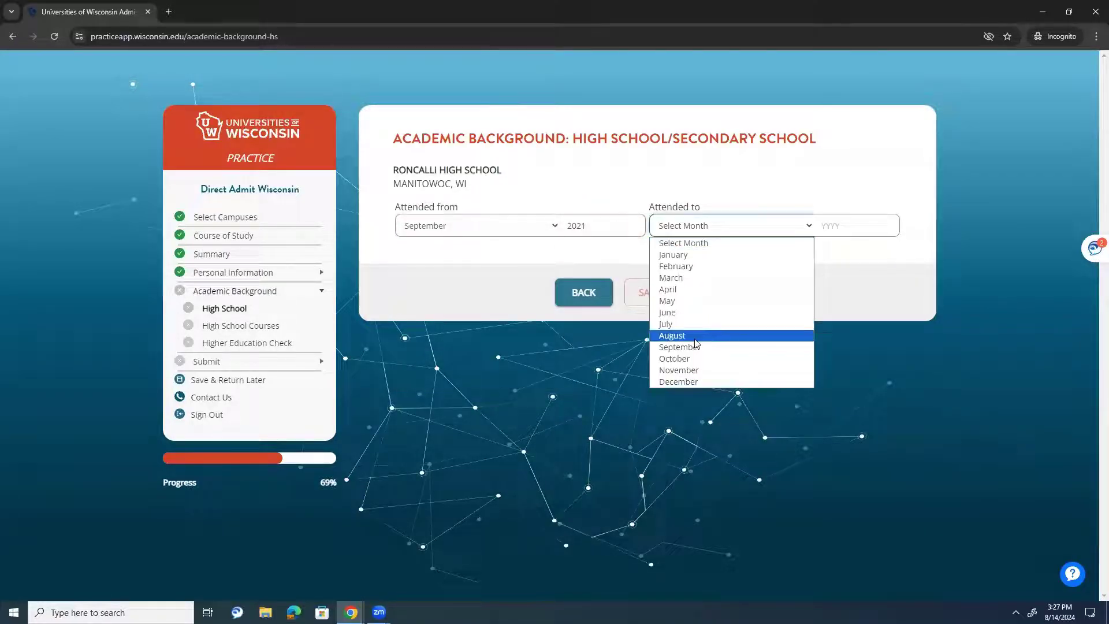
pyautogui.click(693, 312)
pyautogui.click(868, 227)
pyautogui.write('2')
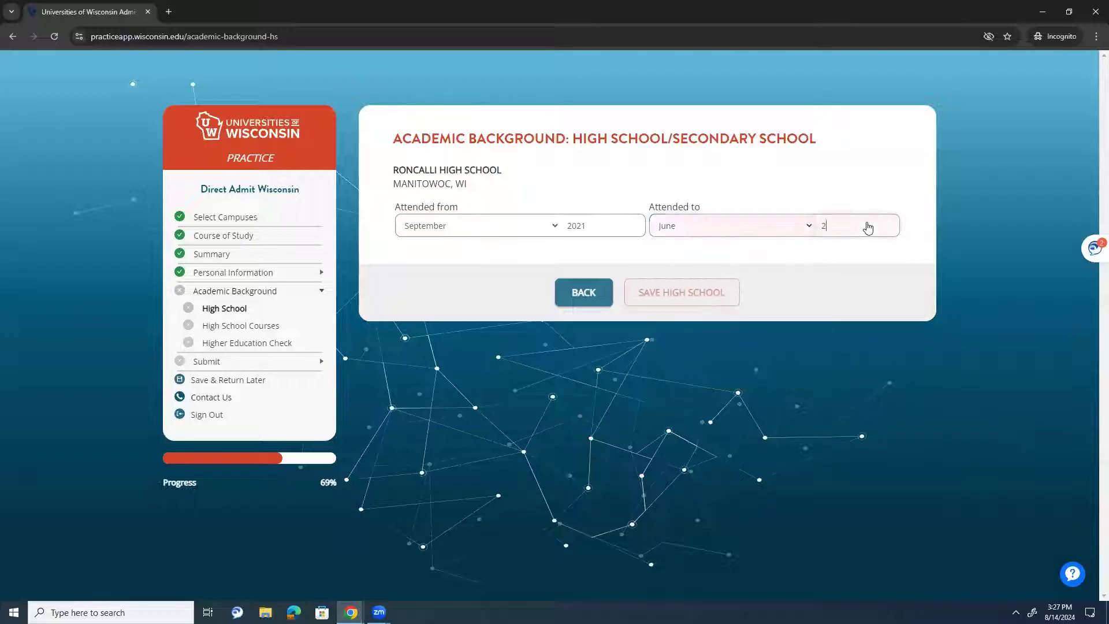
pyautogui.write('022')
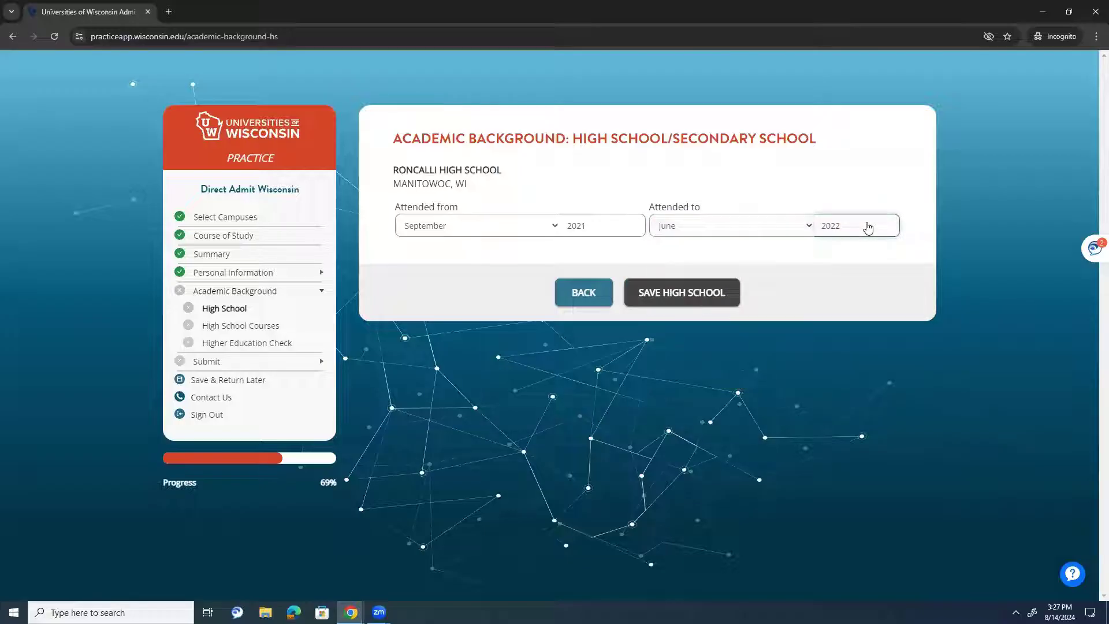
pyautogui.press('BackSpace')
pyautogui.write('3')
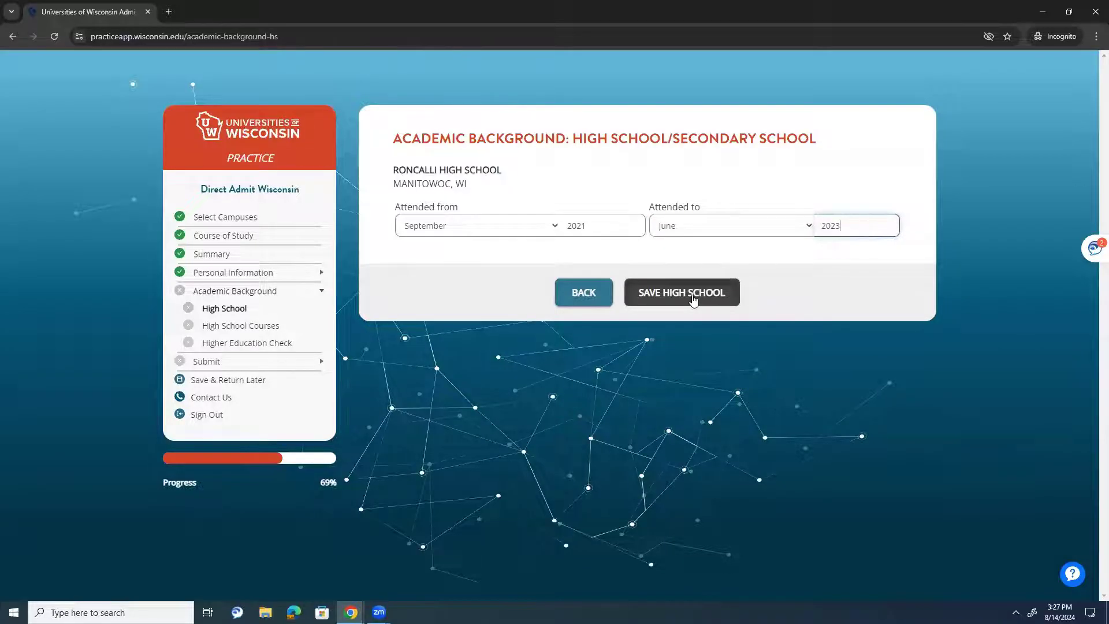
pyautogui.click(693, 299)
pyautogui.click(791, 333)
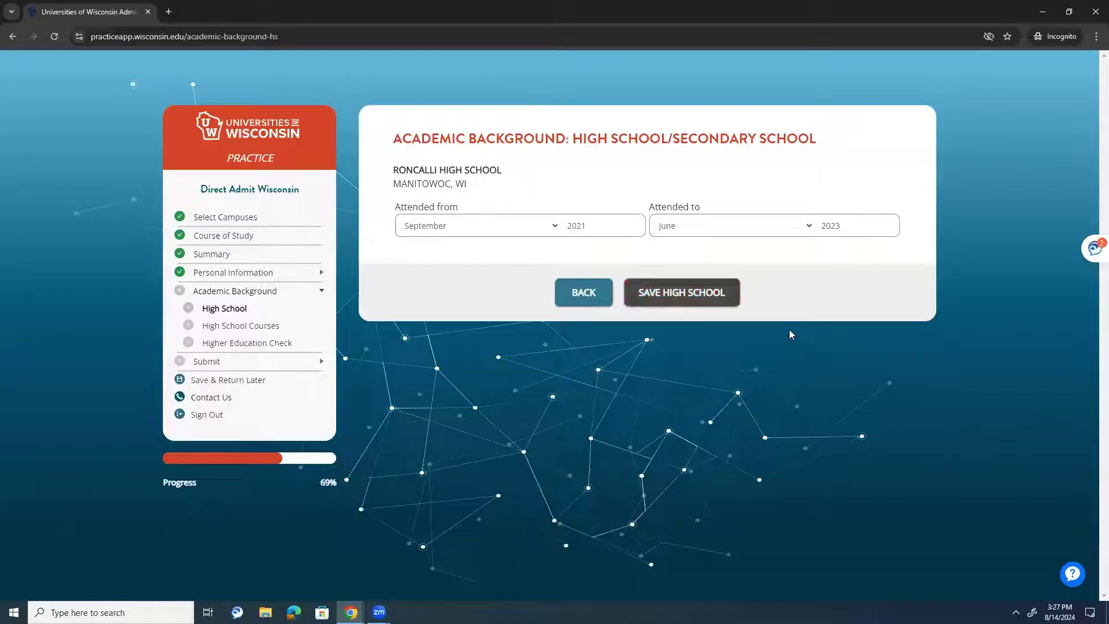
# - Return to the high school list and exit the Oconomowoc entry unchanged
pyautogui.click(657, 291)
pyautogui.click(798, 304)
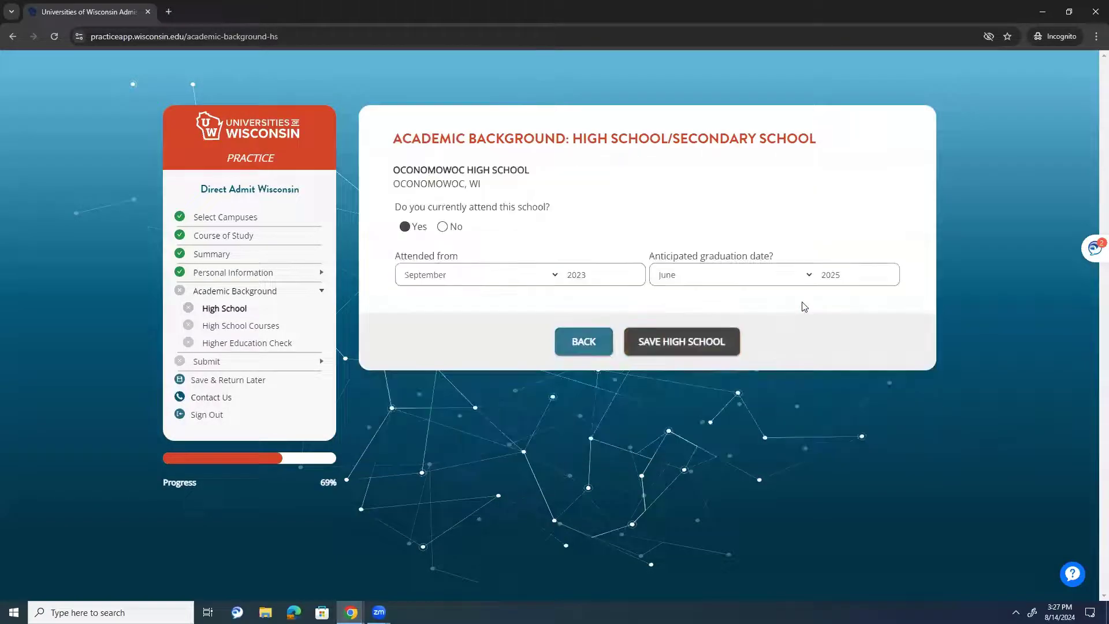
pyautogui.click(582, 340)
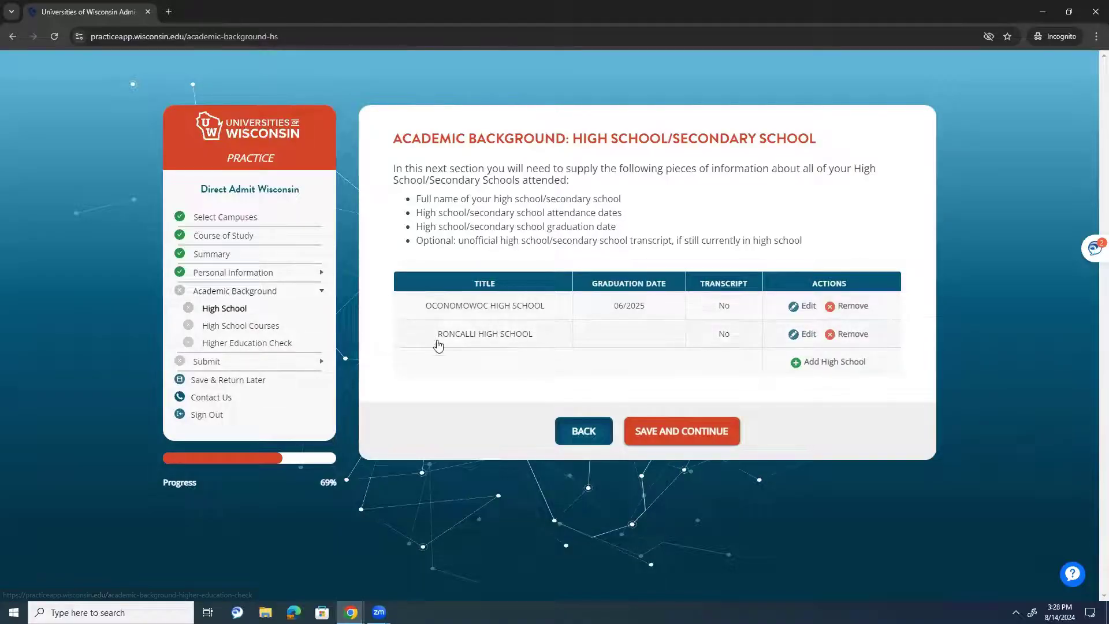
# - Save the high schools, then read the High School Courses intro and schedule help
pyautogui.click(687, 434)
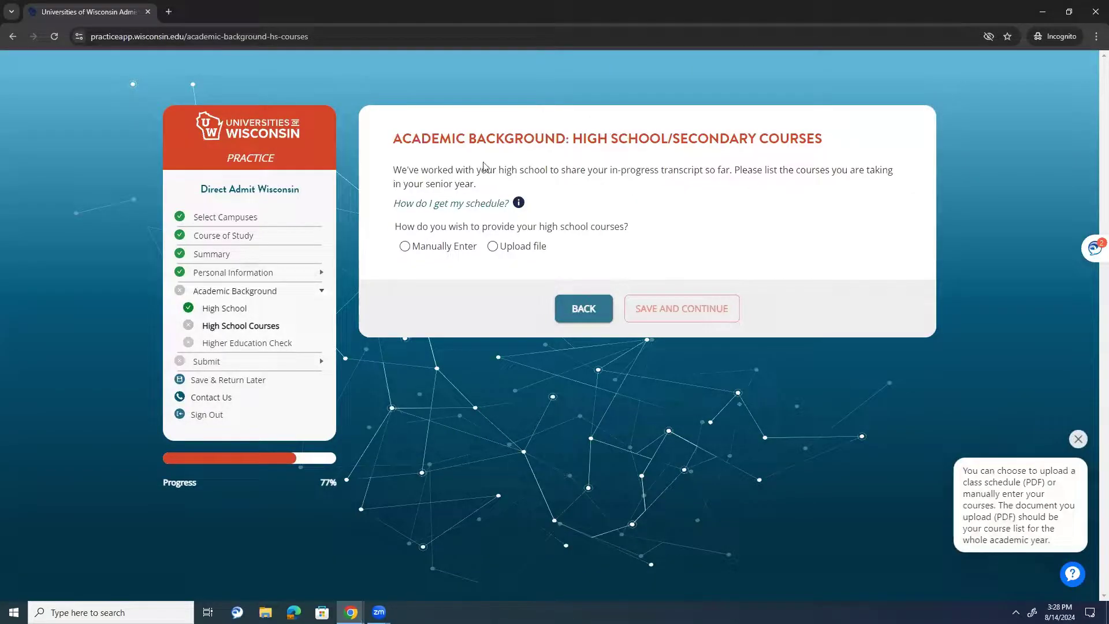
pyautogui.moveTo(428, 170); pyautogui.dragTo(585, 168)
pyautogui.click(585, 168)
pyautogui.moveTo(749, 171); pyautogui.dragTo(757, 191)
pyautogui.click(603, 185)
pyautogui.click(462, 200)
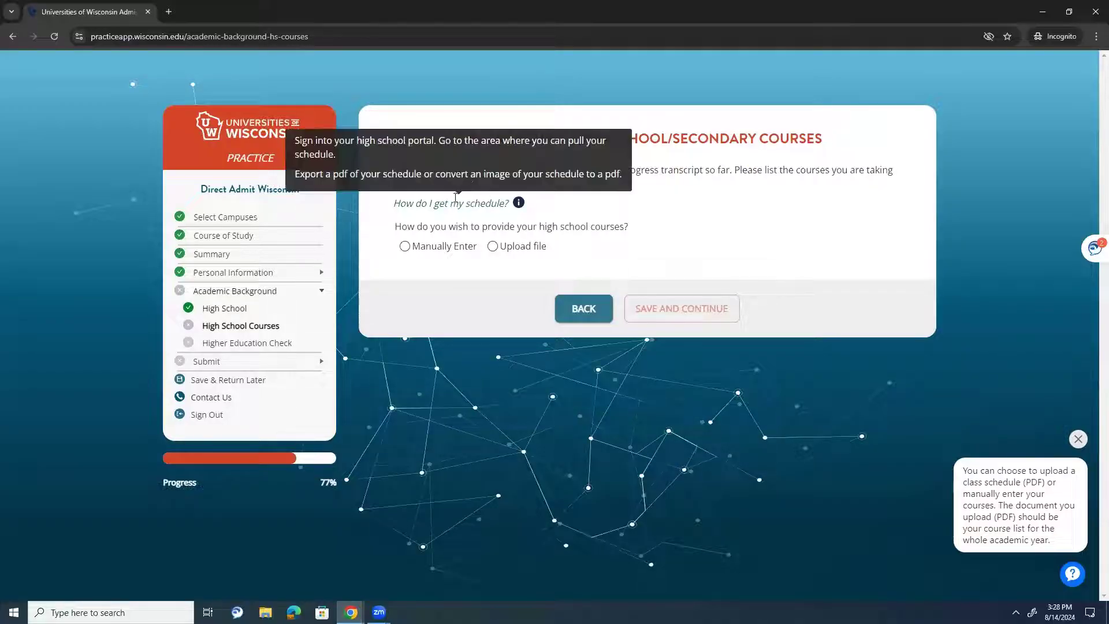
pyautogui.moveTo(730, 169); pyautogui.dragTo(681, 171)
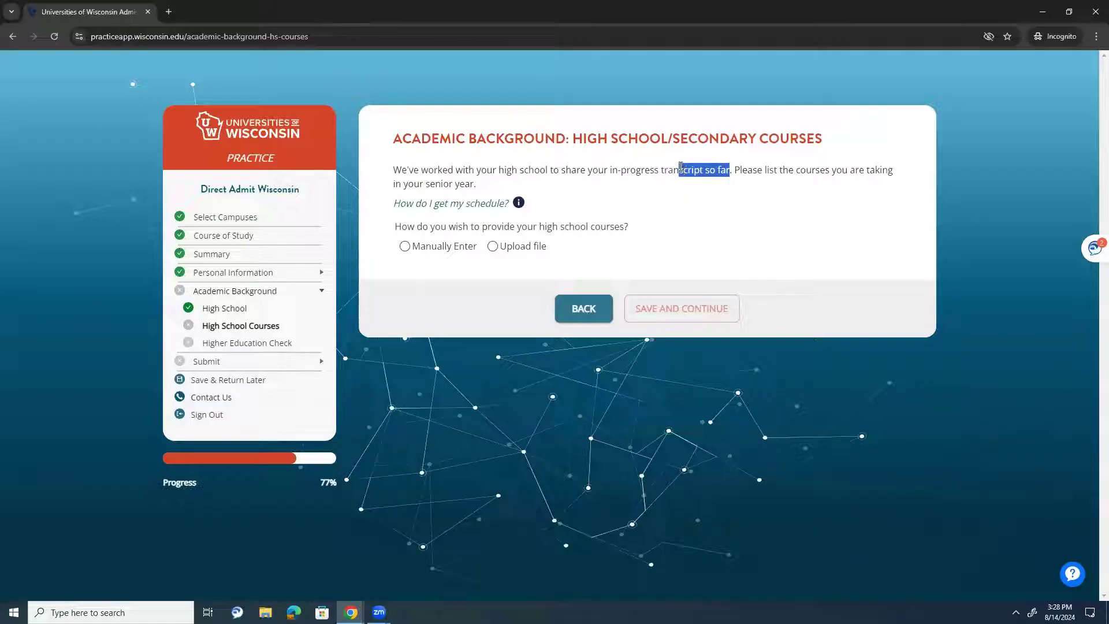
pyautogui.click(573, 205)
# - Compare Manually Enter and Upload file options, ending with Upload file selected
pyautogui.click(459, 249)
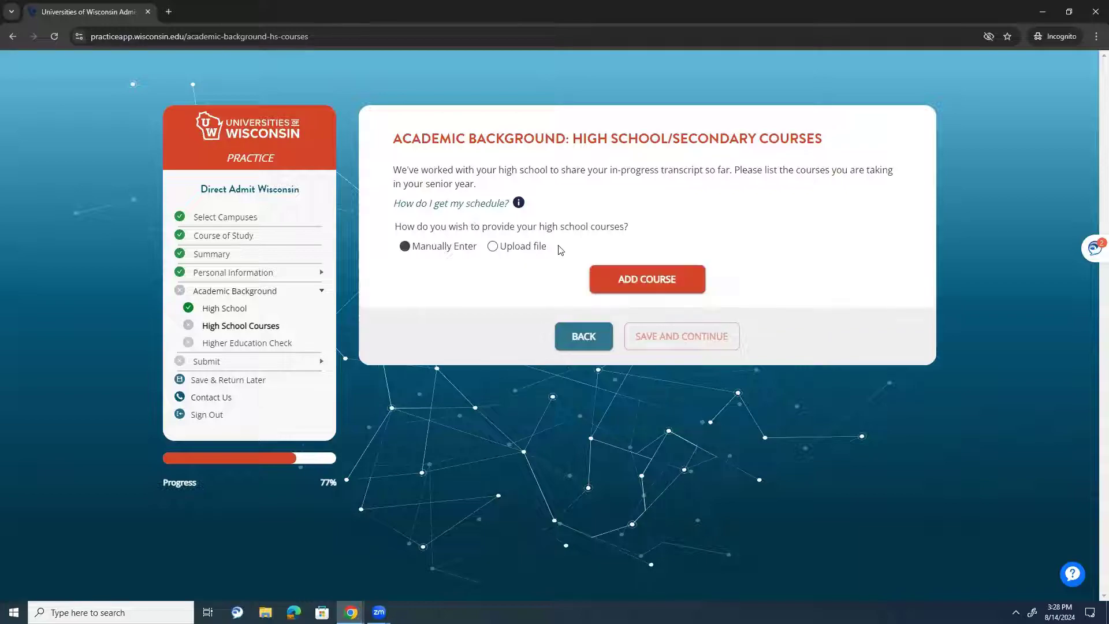
pyautogui.click(521, 248)
pyautogui.click(457, 250)
pyautogui.click(498, 248)
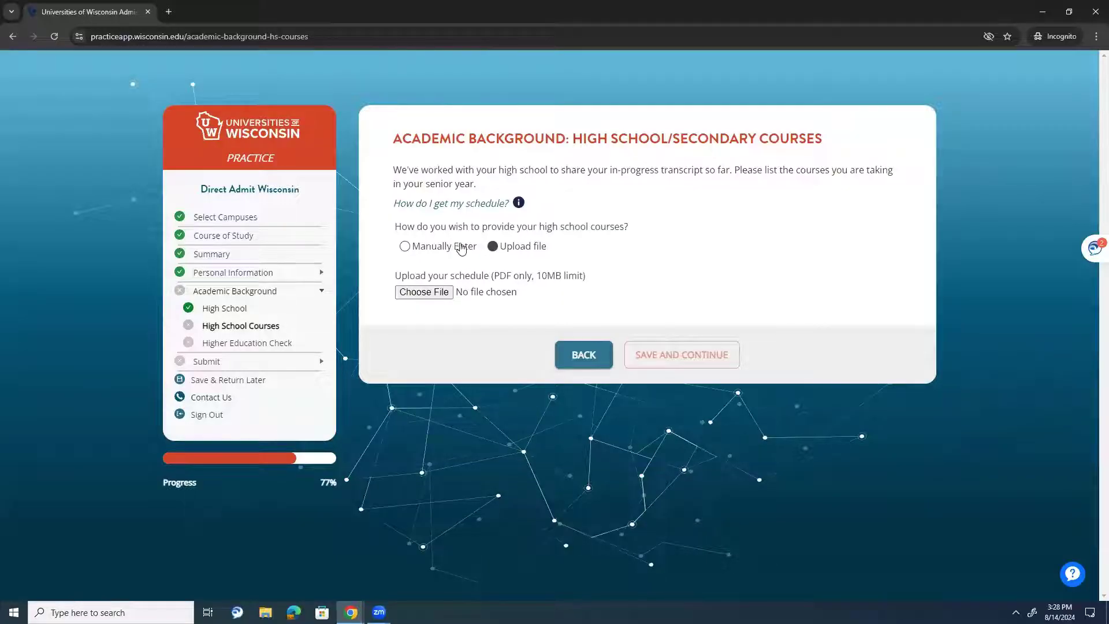
# - Switch to manual course entry and add Physics 1 with 1 credit
pyautogui.click(458, 247)
pyautogui.click(598, 279)
pyautogui.click(560, 198)
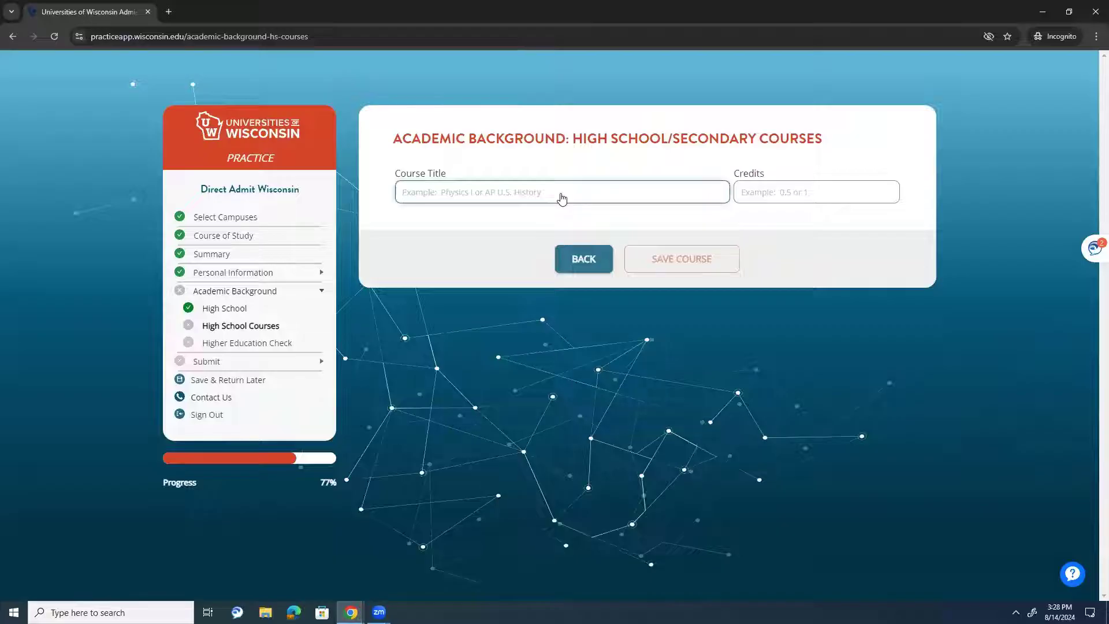
pyautogui.write('Physics 1')
pyautogui.press('Tab')
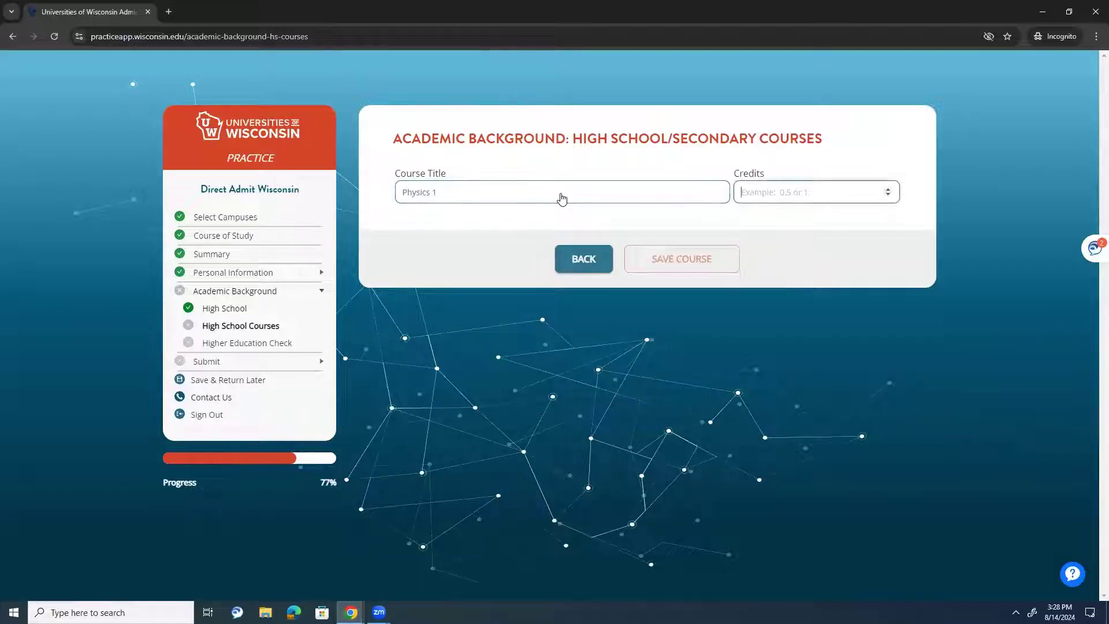
pyautogui.write('1')
pyautogui.click(679, 259)
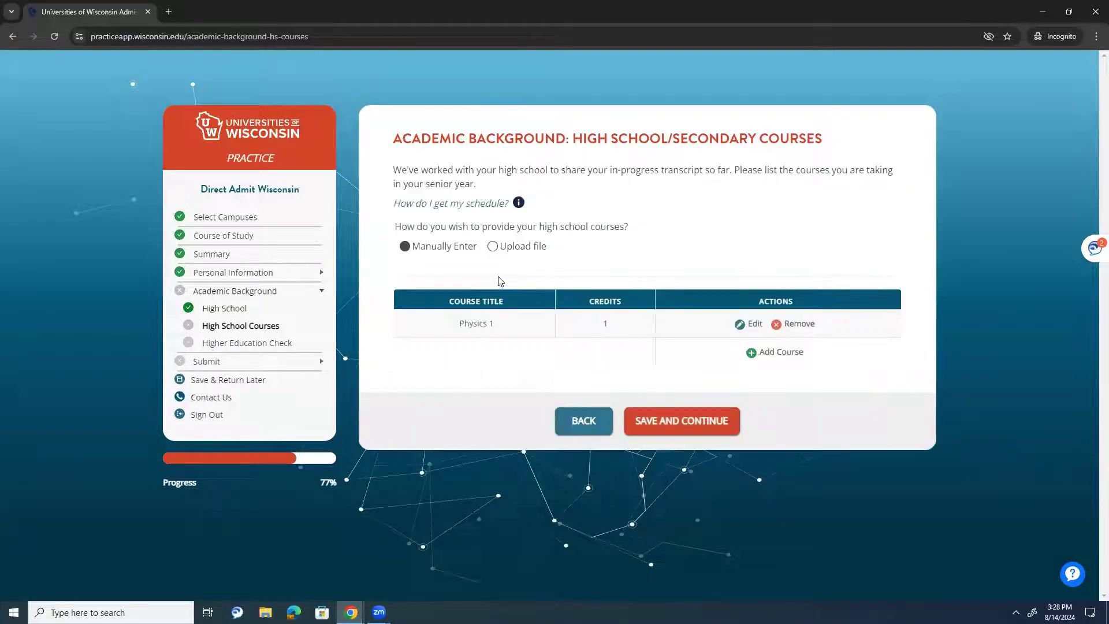
# - Add Physical Education with 0.5 credits
pyautogui.click(761, 351)
pyautogui.click(501, 198)
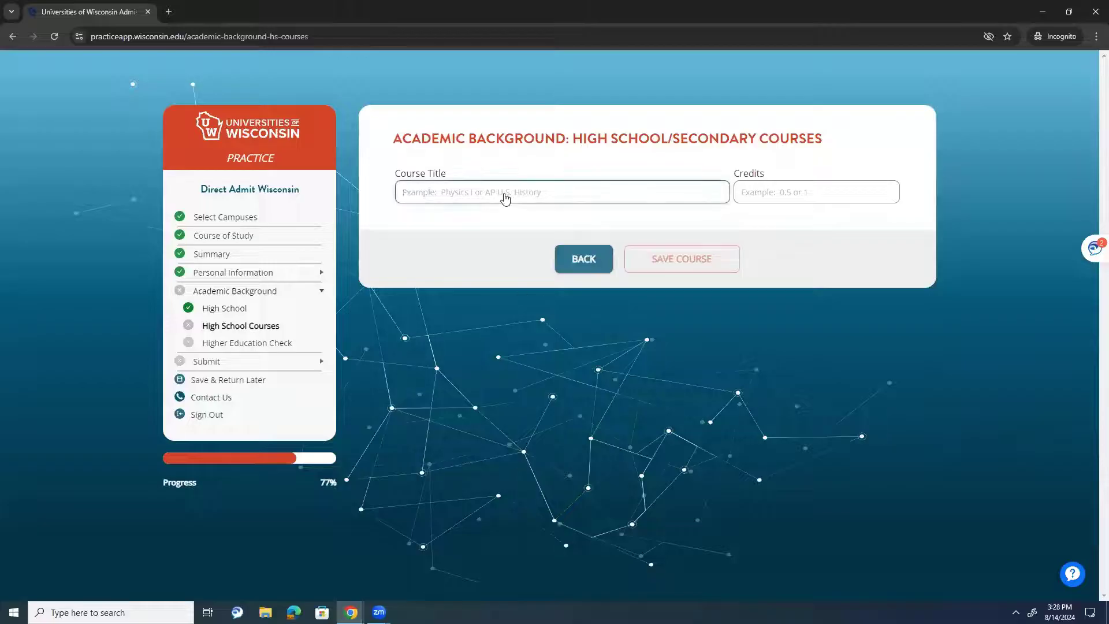
pyautogui.write('Physical Education')
pyautogui.press('Tab')
pyautogui.write('0.5')
pyautogui.click(661, 270)
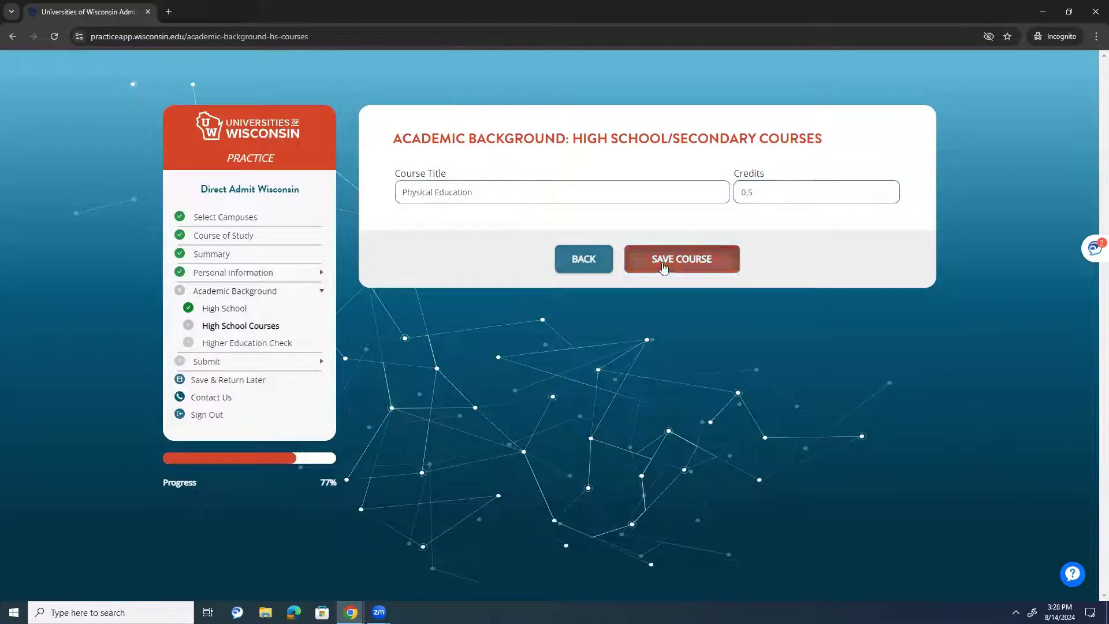
# - Add AP Calculus with 1 credit
pyautogui.click(763, 384)
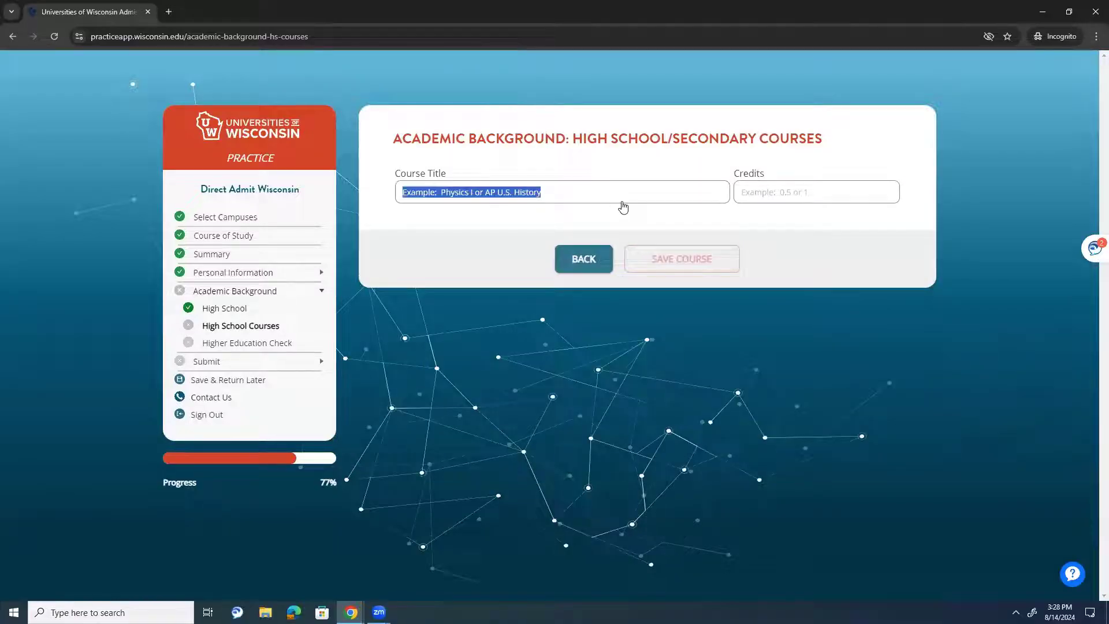
pyautogui.click(596, 191)
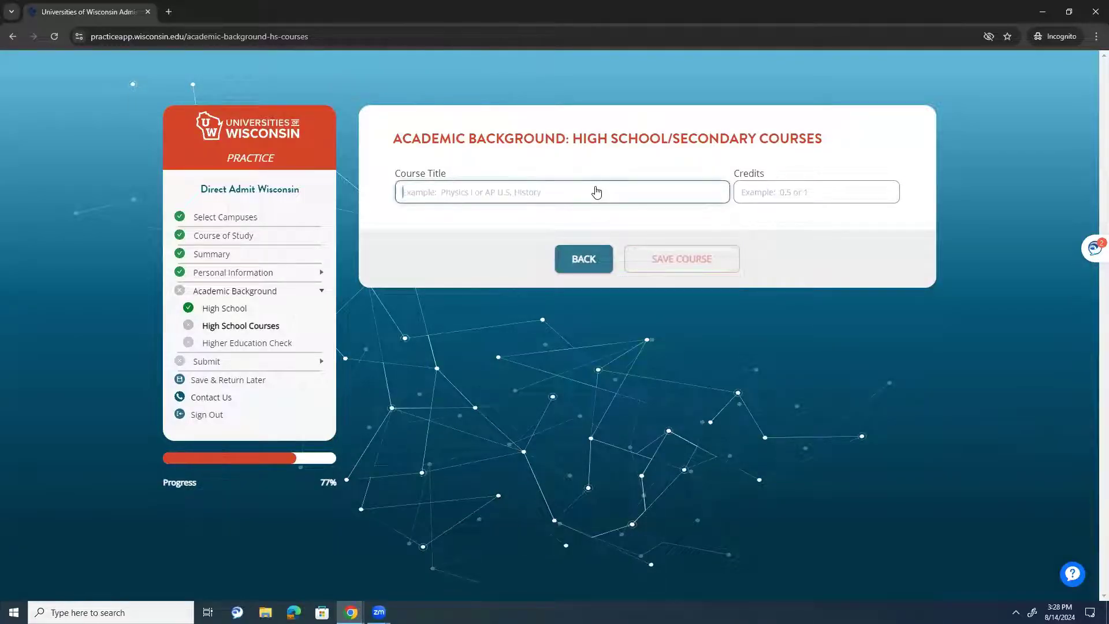
pyautogui.write('AP C')
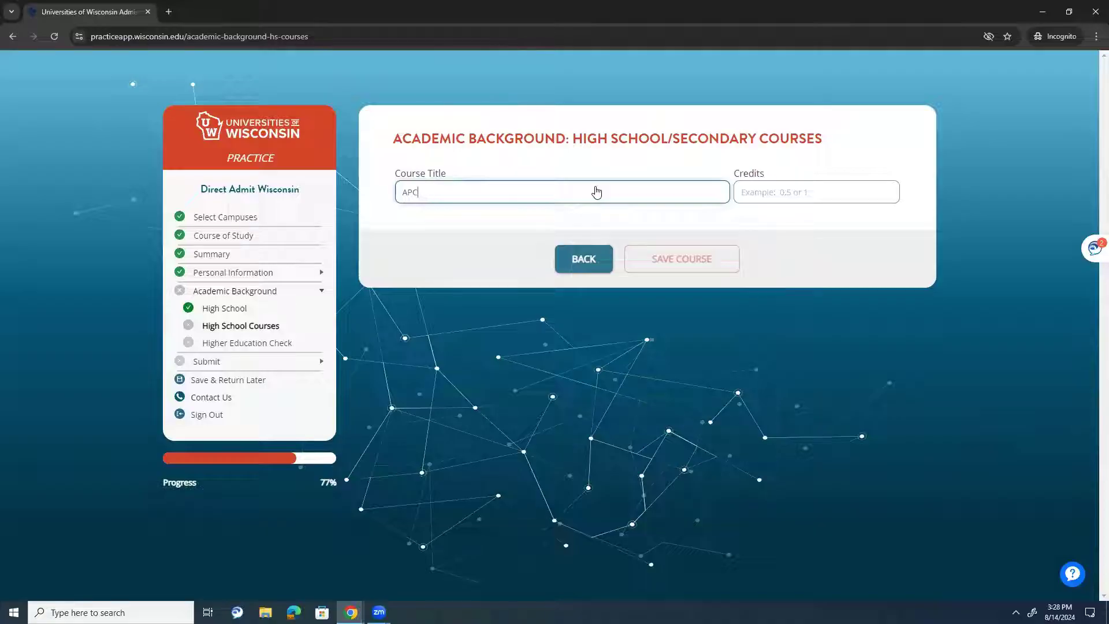
pyautogui.write('alculus')
pyautogui.press('Tab')
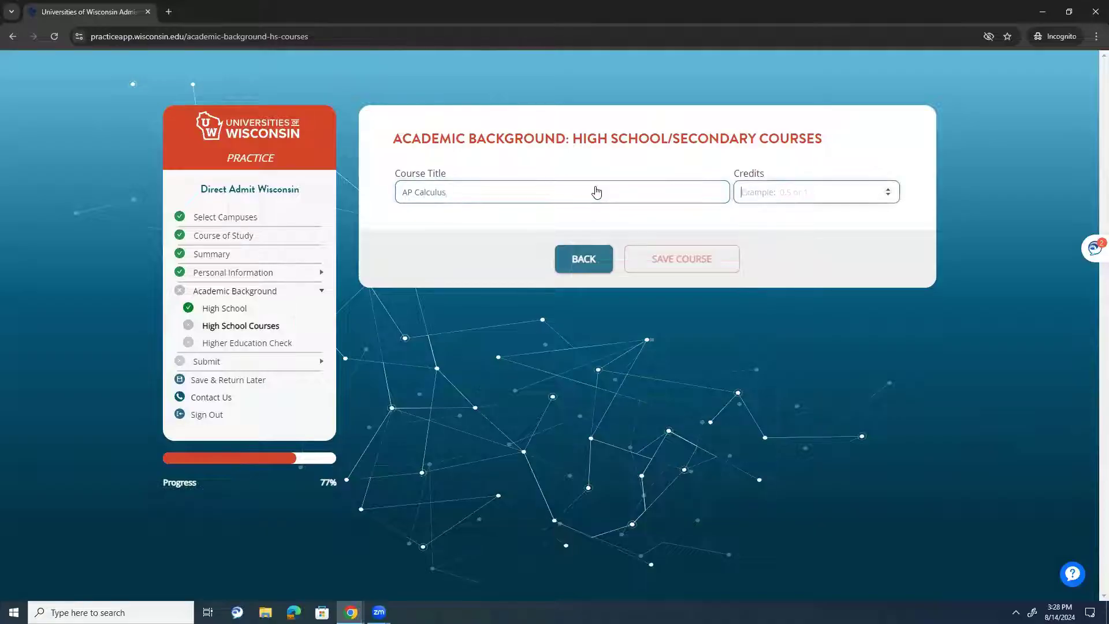
pyautogui.write('1')
pyautogui.click(682, 259)
# - Add AP Biology with 1 credit and Arts and Ceramics with 0.5 credits
pyautogui.click(786, 409)
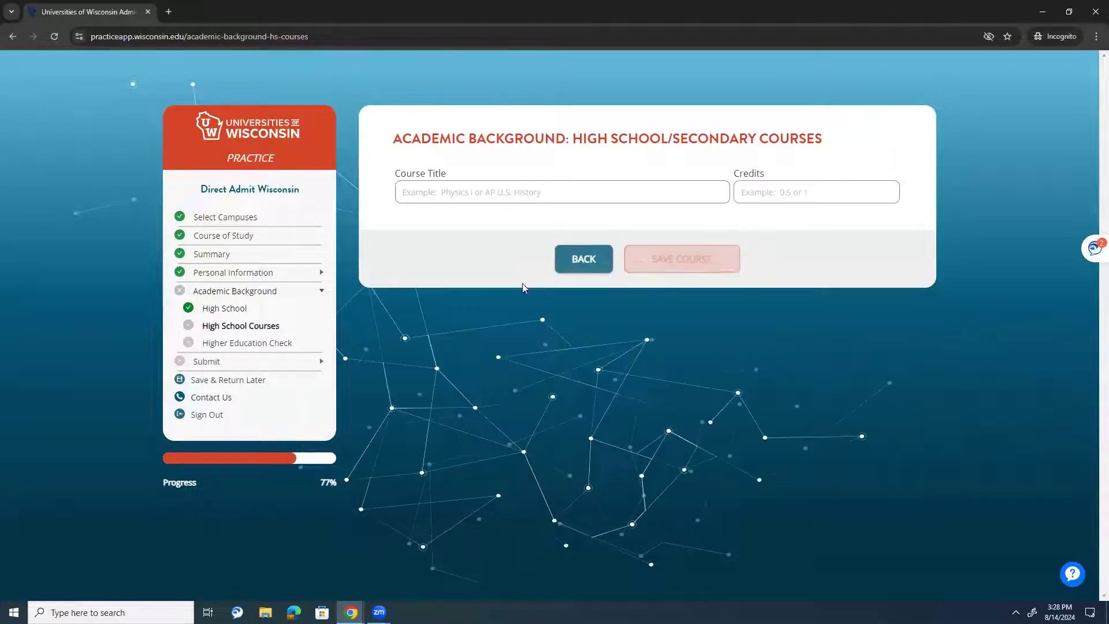
pyautogui.click(507, 193)
pyautogui.write('A')
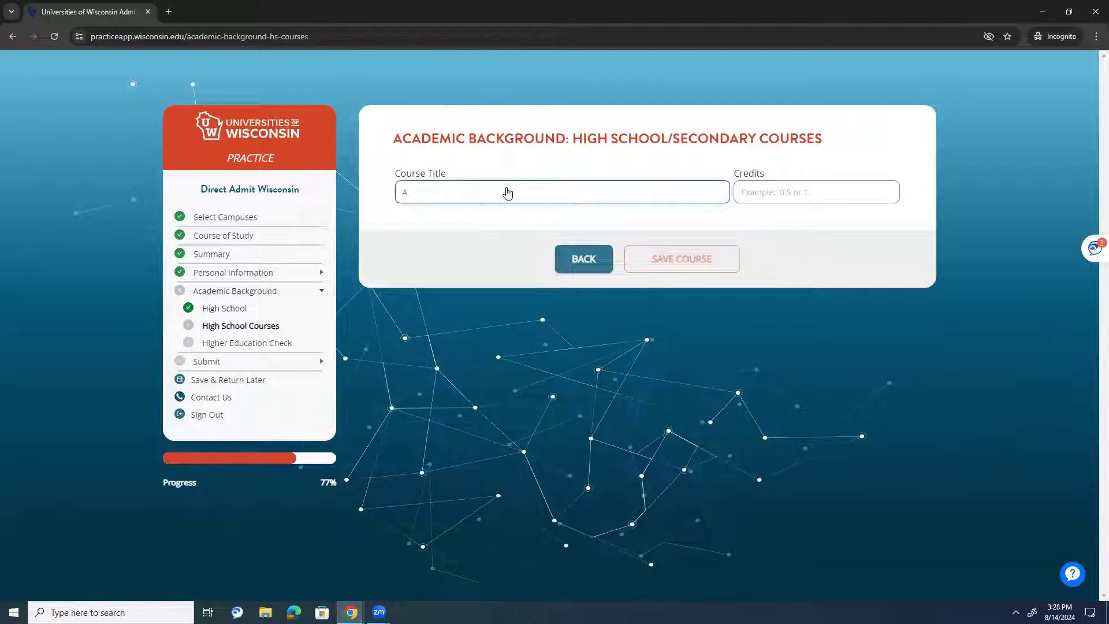
pyautogui.write('P Eiology')
pyautogui.press('Tab')
pyautogui.write('1')
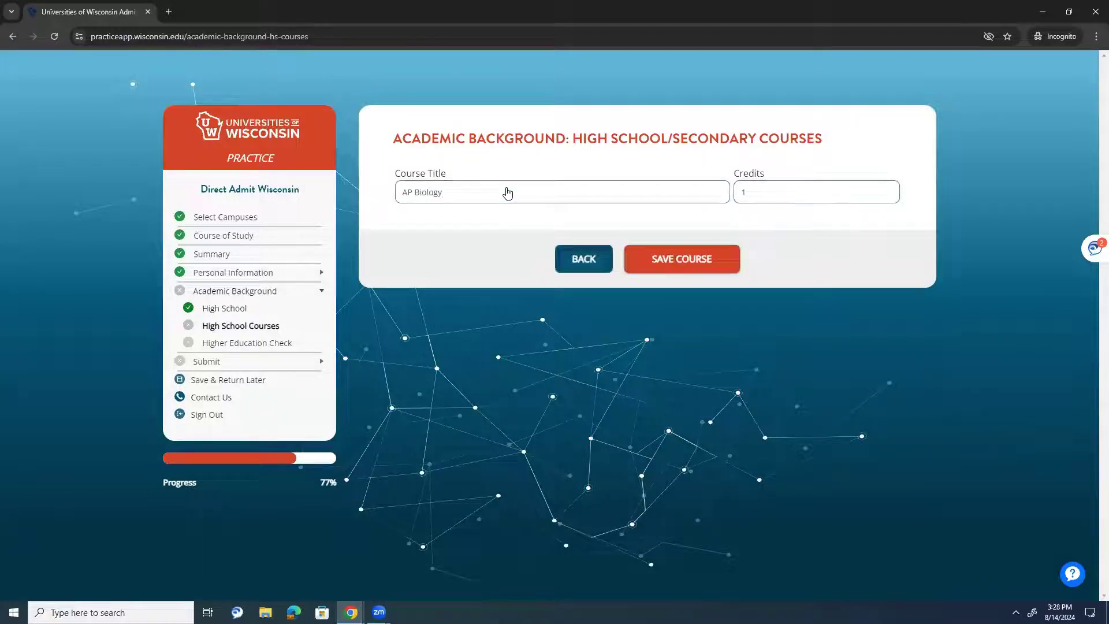
pyautogui.click(681, 258)
pyautogui.click(771, 439)
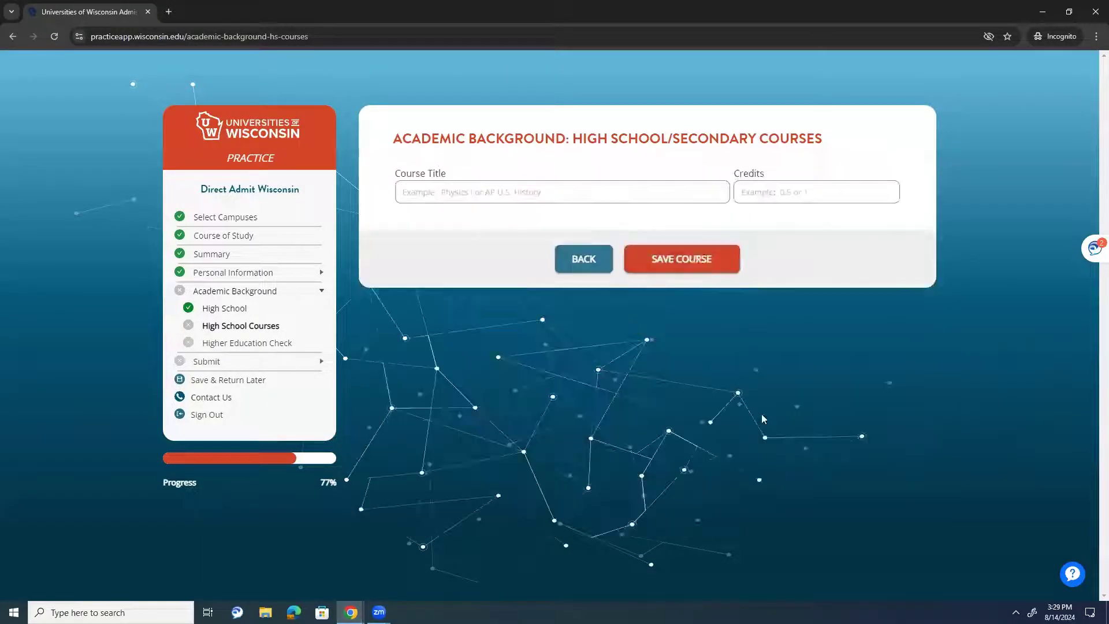
pyautogui.click(460, 189)
pyautogui.write('Arts and C')
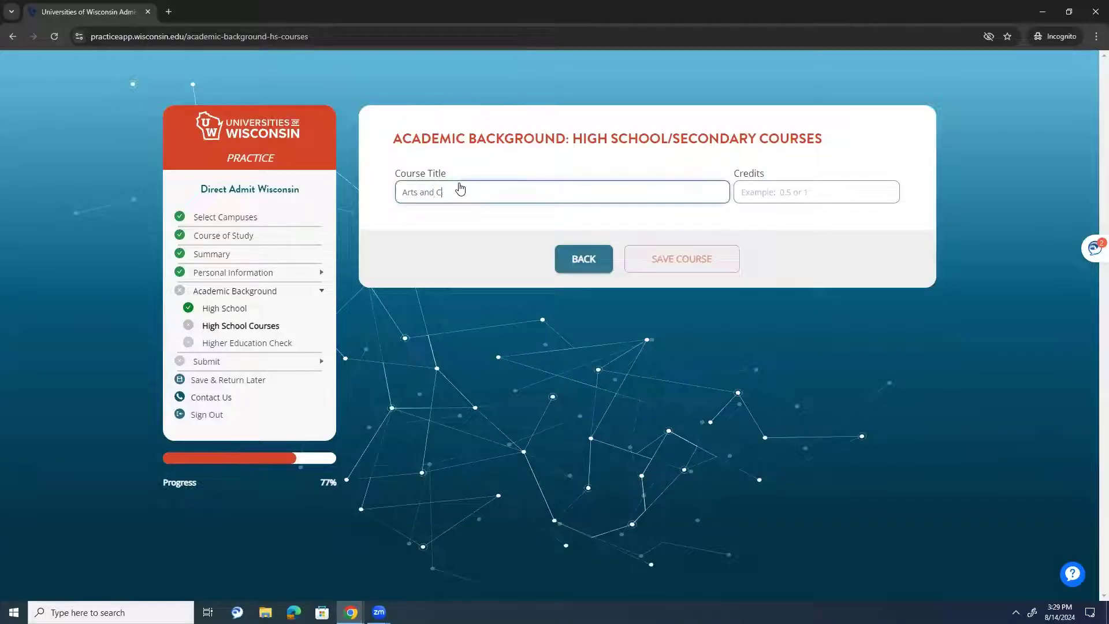
pyautogui.write('0.5')
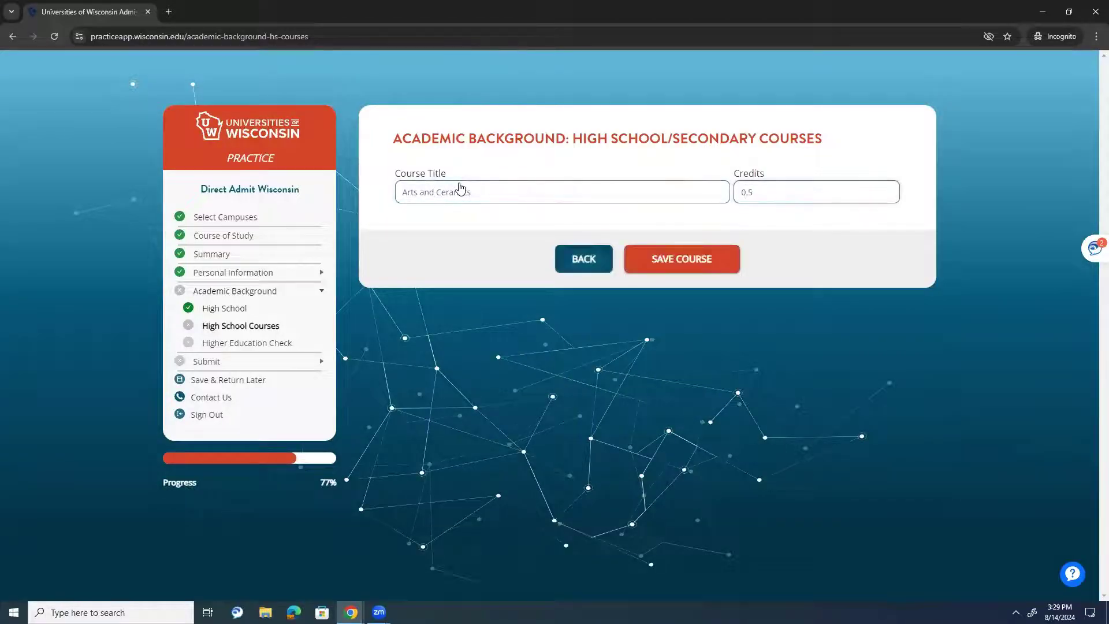
pyautogui.click(695, 263)
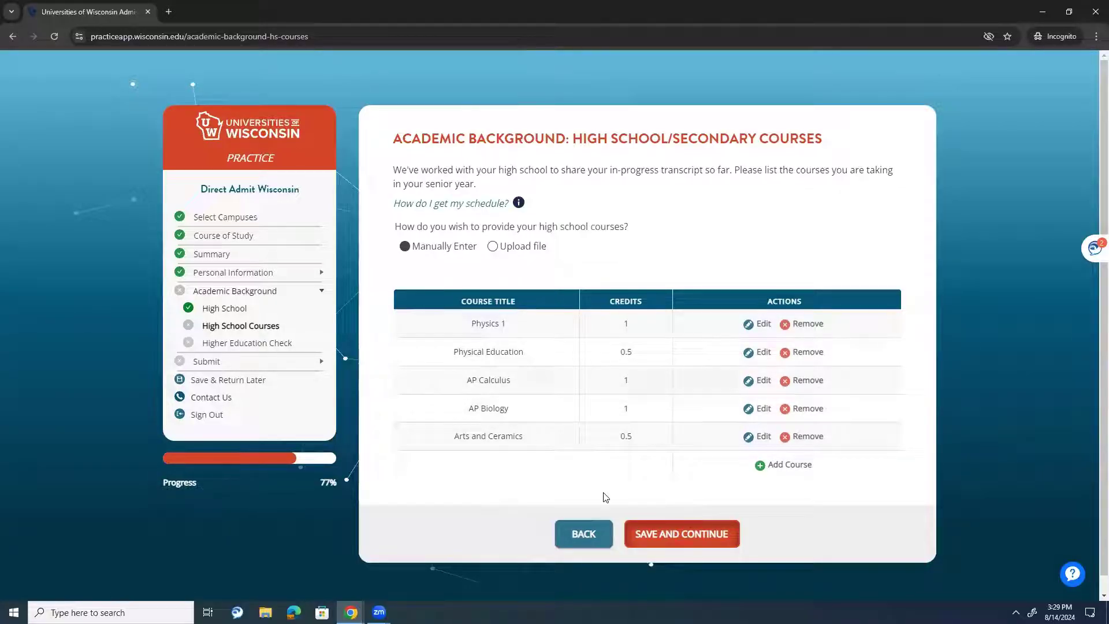
# - Save the five-course list and read the college-level courses question
pyautogui.click(667, 533)
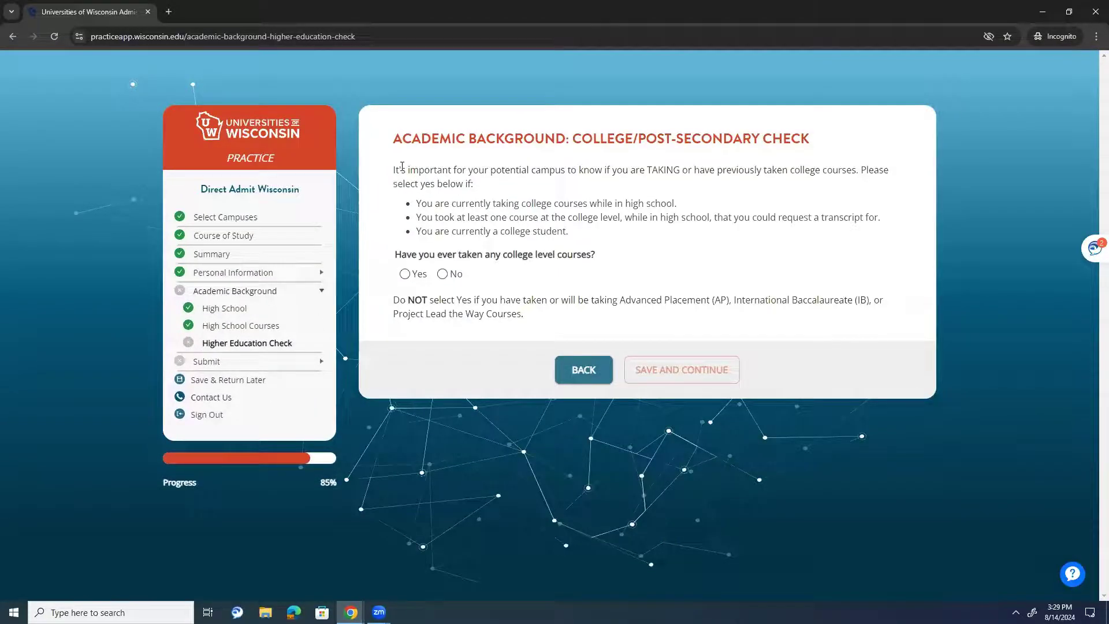
pyautogui.moveTo(405, 169); pyautogui.dragTo(534, 198)
pyautogui.click(534, 196)
pyautogui.moveTo(407, 258); pyautogui.dragTo(497, 254)
pyautogui.click(497, 257)
# - Revisit High School Courses, come back, and answer Yes to having taken college courses
pyautogui.click(267, 325)
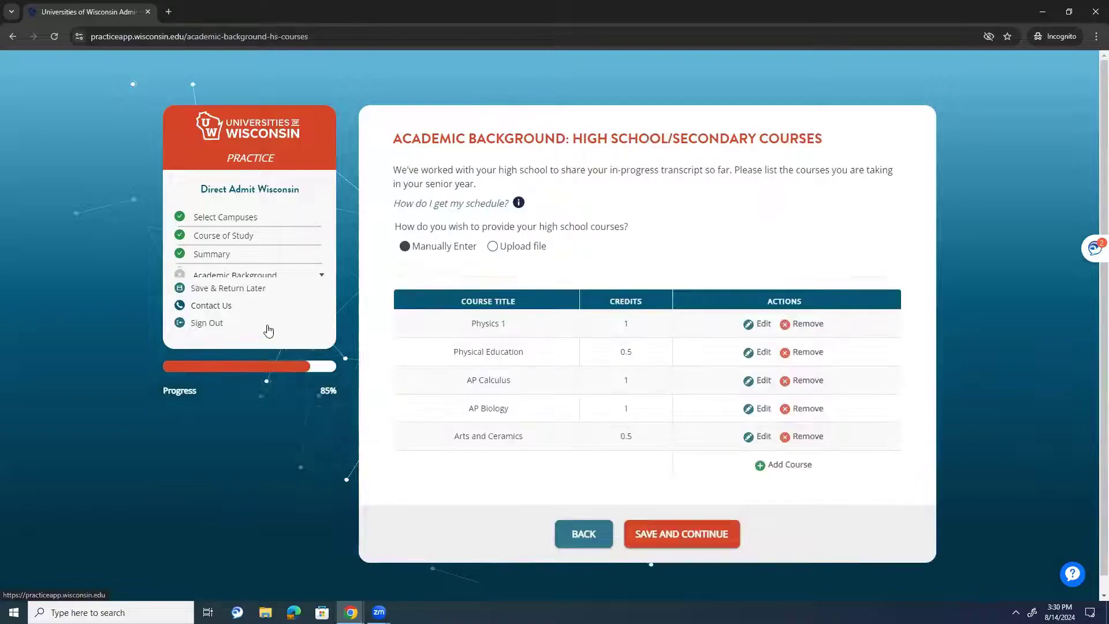
pyautogui.click(681, 534)
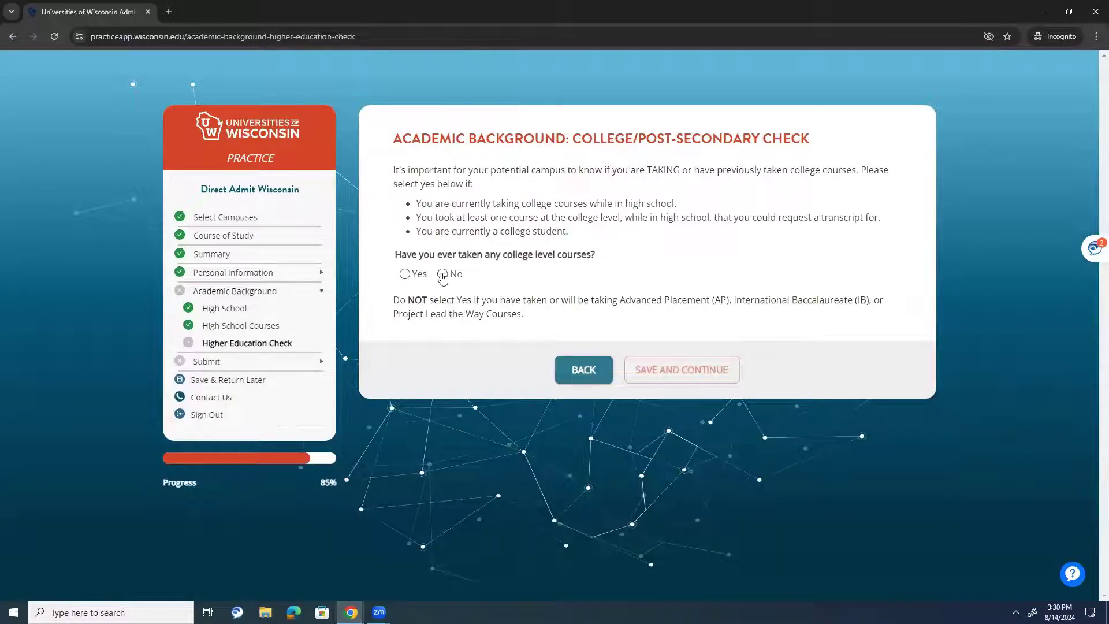
pyautogui.click(403, 274)
# - Save the Yes answer and pick UW Green Bay, Manitowoc Campus as a past college
pyautogui.click(649, 370)
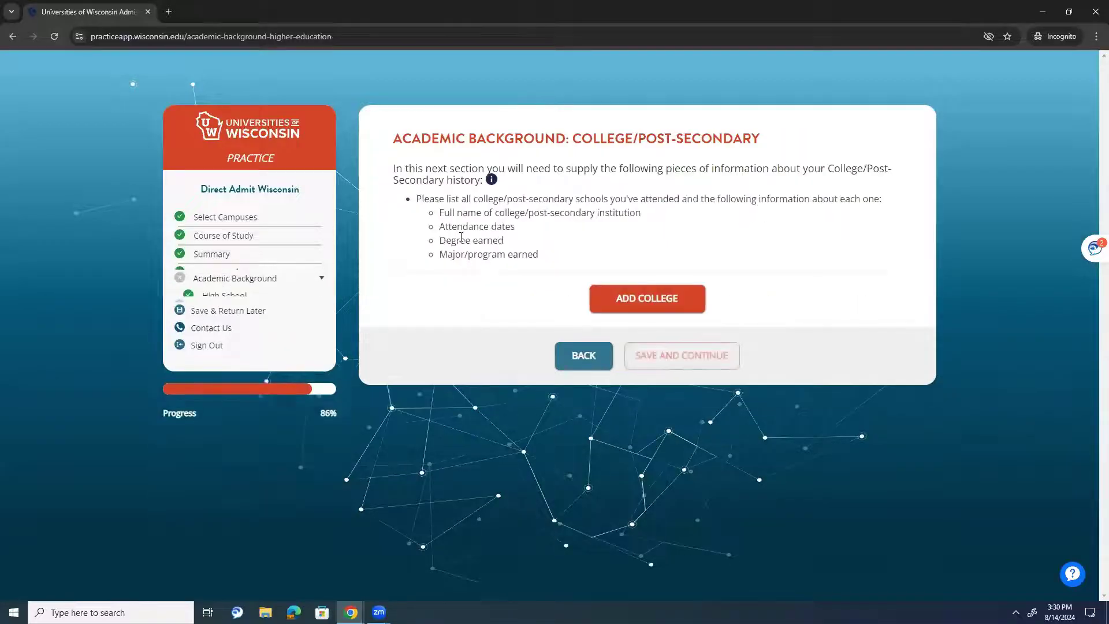
pyautogui.click(584, 297)
pyautogui.click(517, 195)
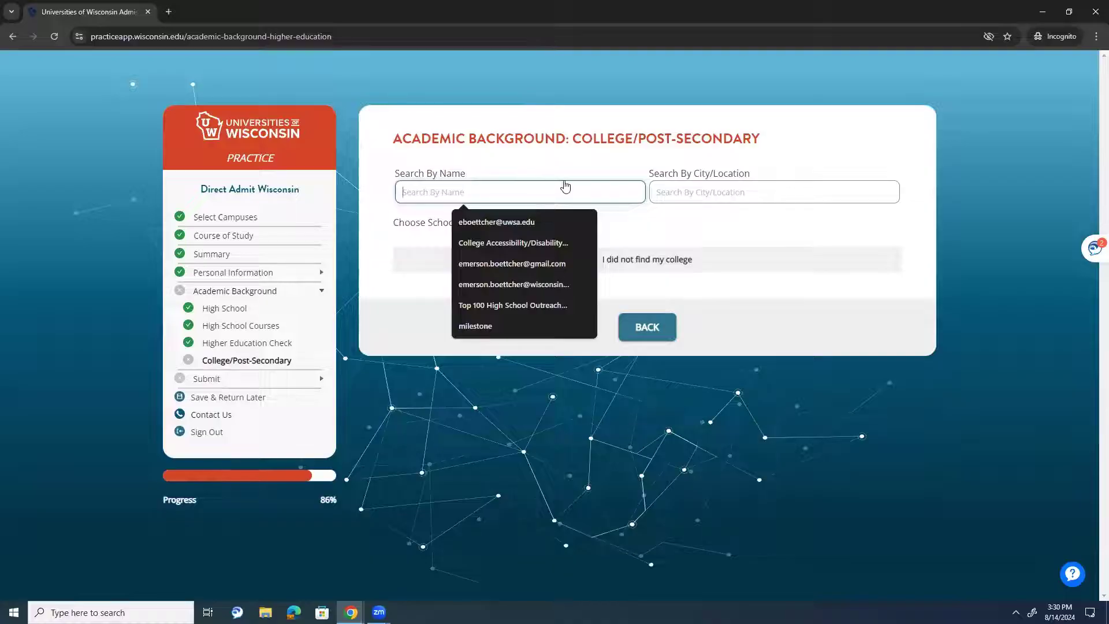
pyautogui.write('University of')
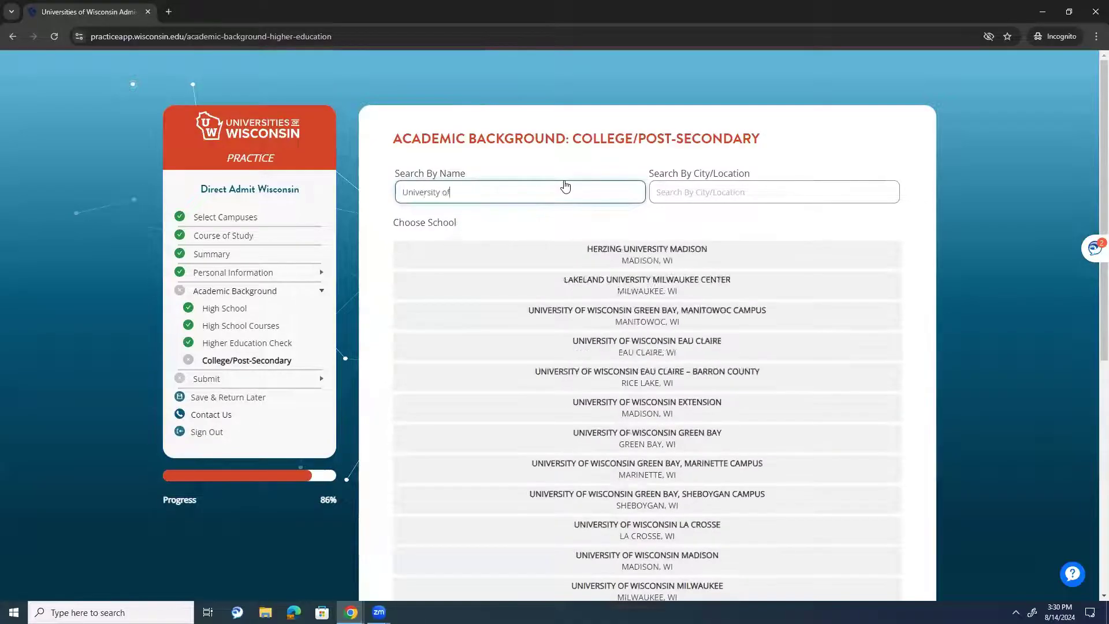
pyautogui.write(' Wisconsin Gre')
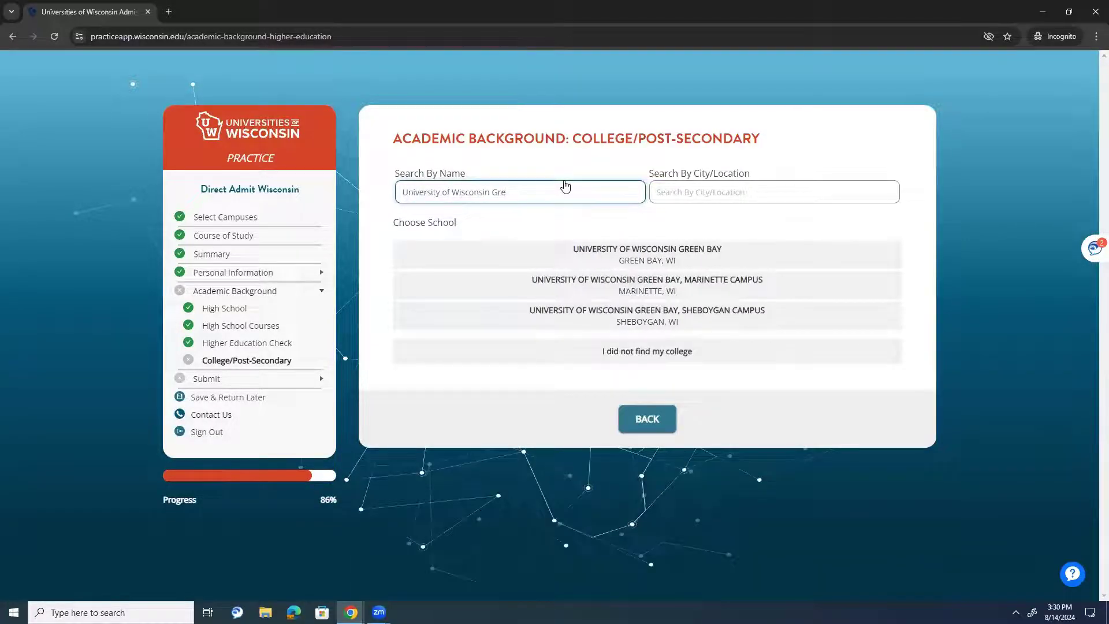
pyautogui.press('BackSpace')
pyautogui.press('BackSpace')
pyautogui.click(697, 248)
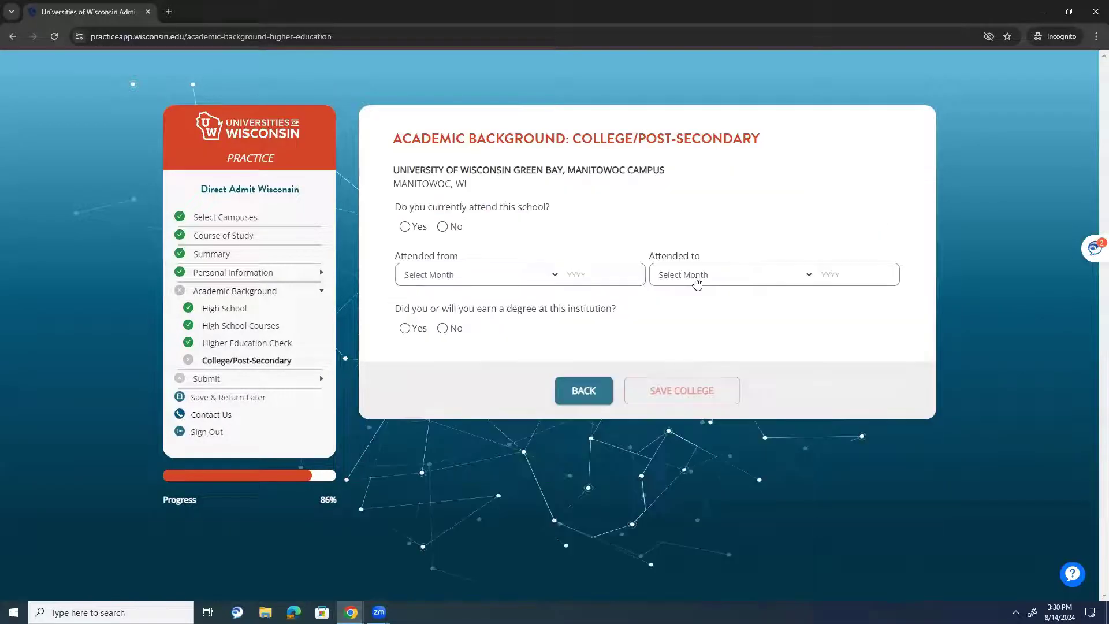
# - Mark it not currently attended, September 2022 to December 2022, no degree, and save it
pyautogui.click(442, 227)
pyautogui.click(488, 275)
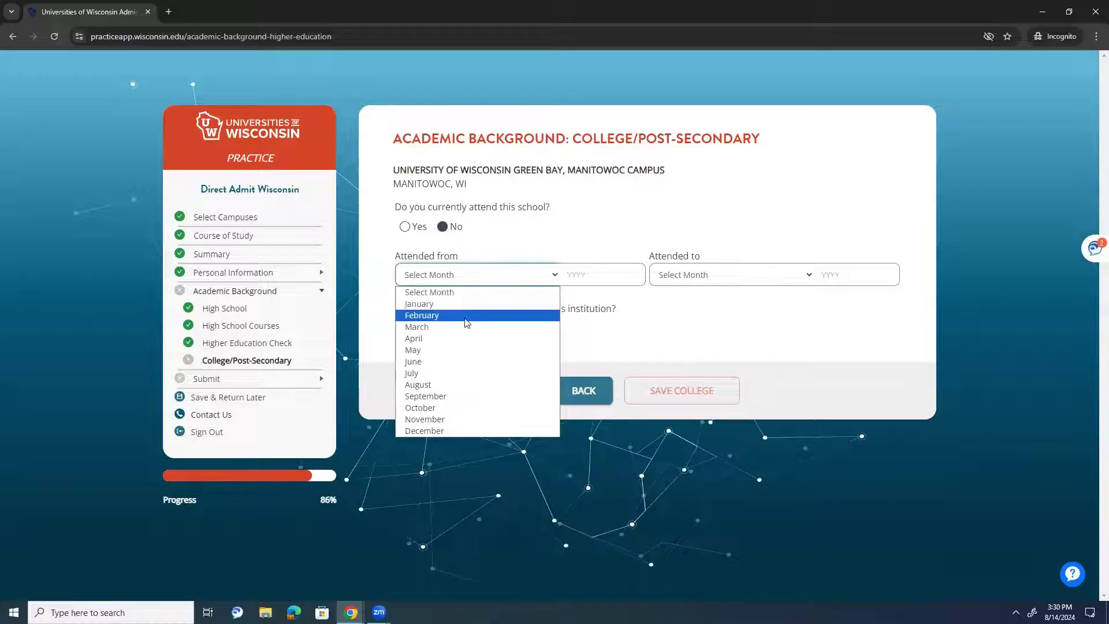
pyautogui.click(446, 397)
pyautogui.click(619, 284)
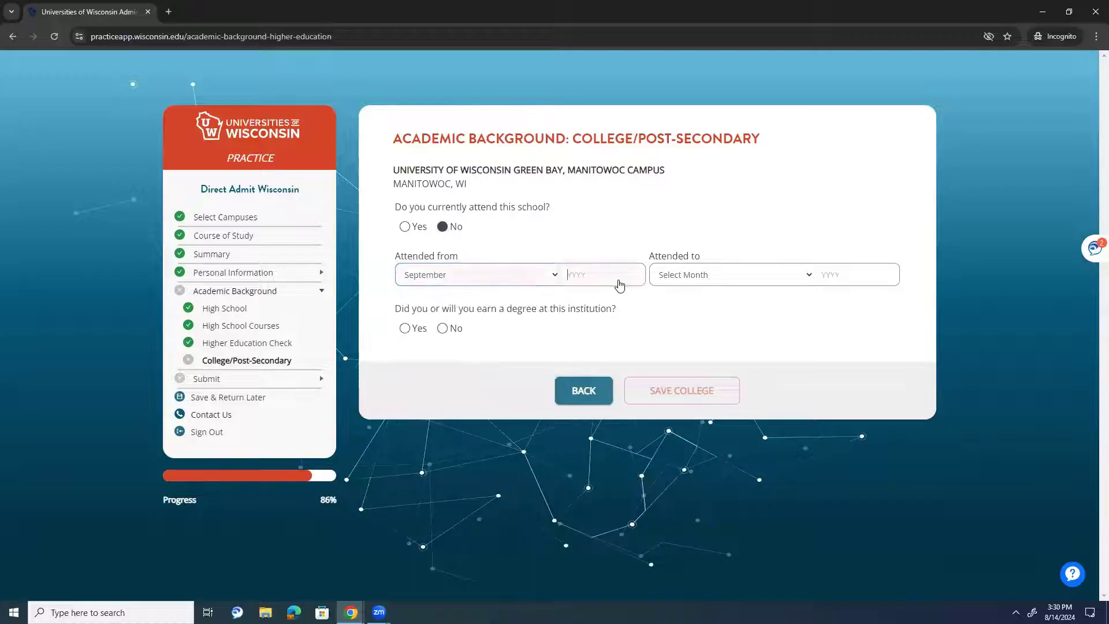
pyautogui.write('2022')
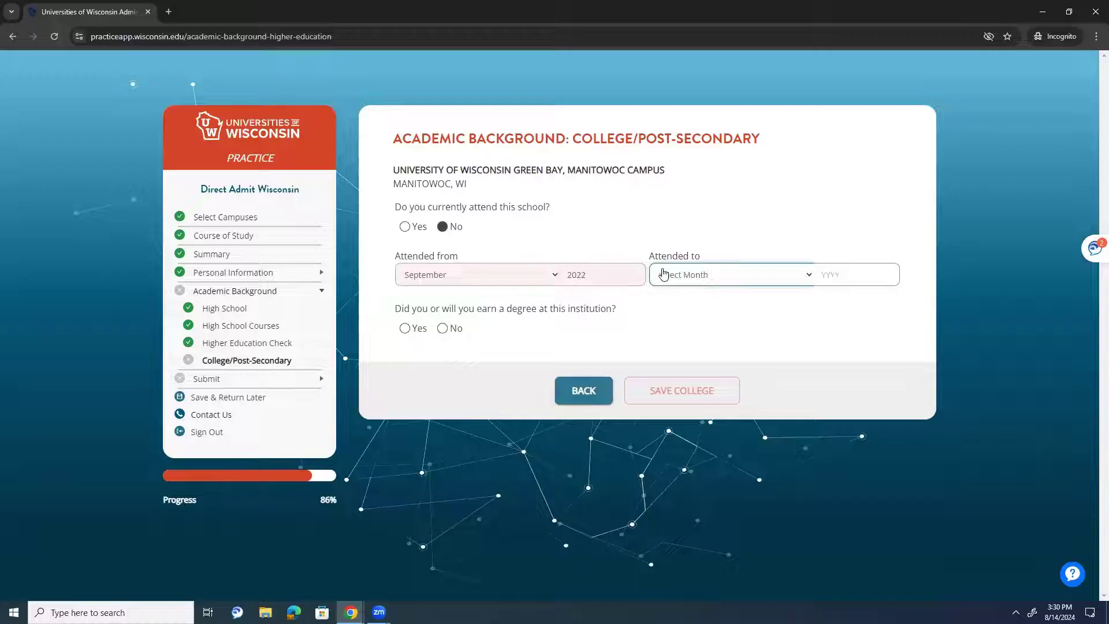
pyautogui.click(681, 275)
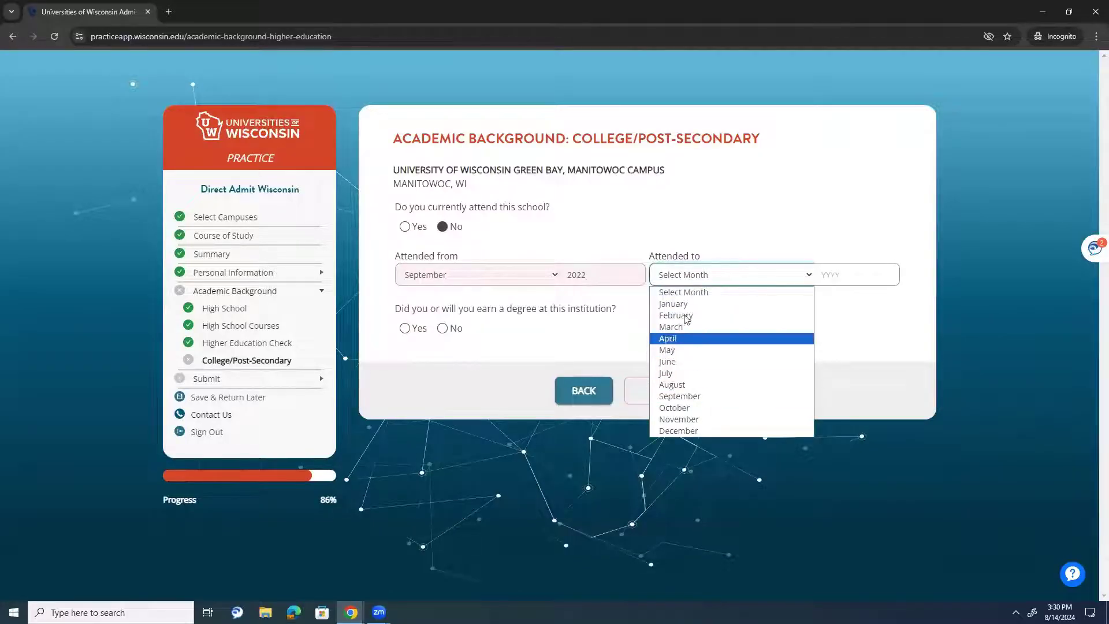
pyautogui.click(695, 434)
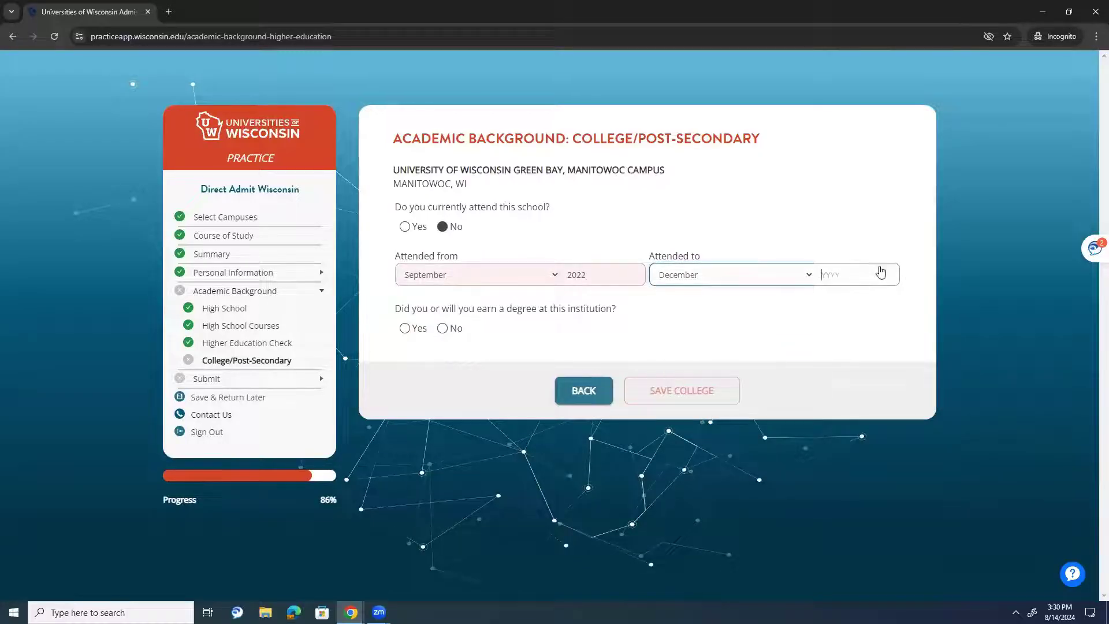
pyautogui.click(886, 272)
pyautogui.write('2022')
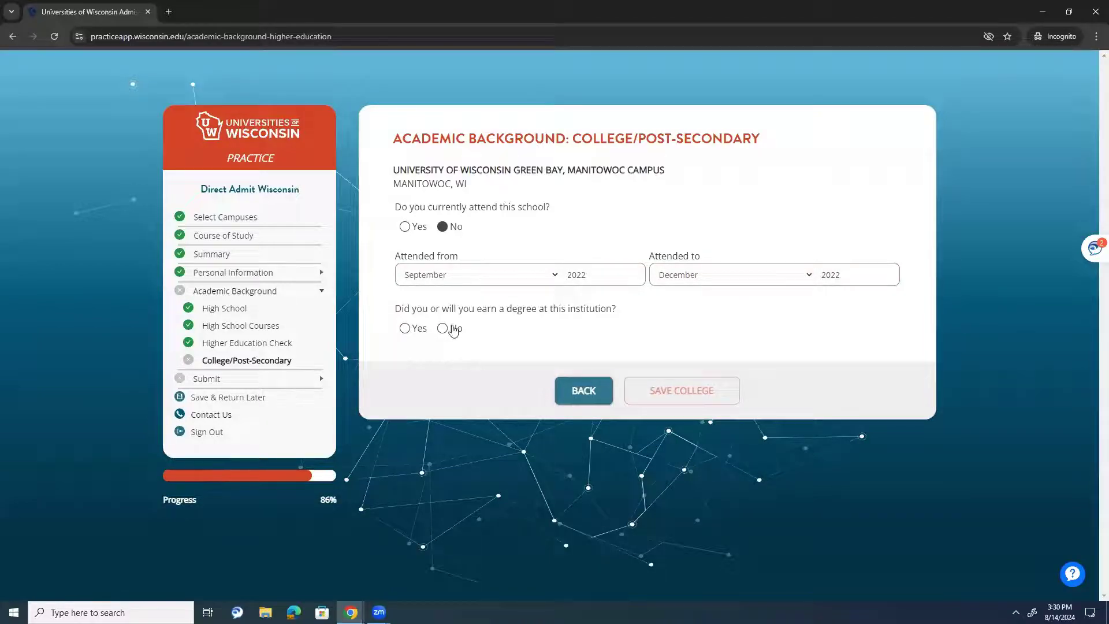
pyautogui.click(445, 327)
pyautogui.click(703, 386)
# - Start another college entry and pick Fox Valley Technical College from a 'fox va' search
pyautogui.click(834, 348)
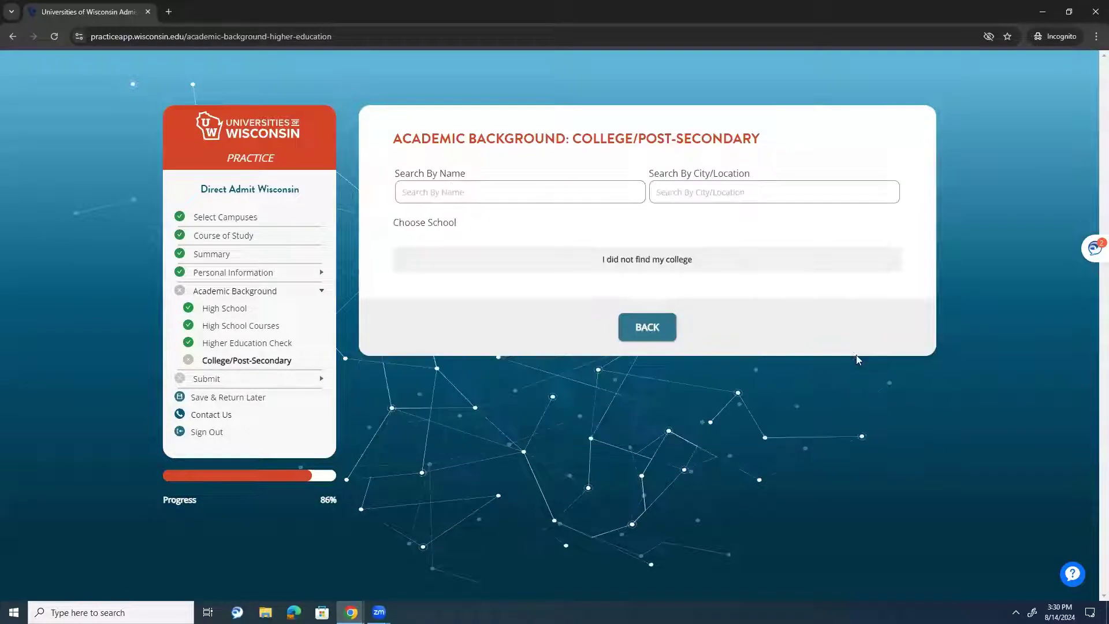
pyautogui.click(540, 193)
pyautogui.click(588, 170)
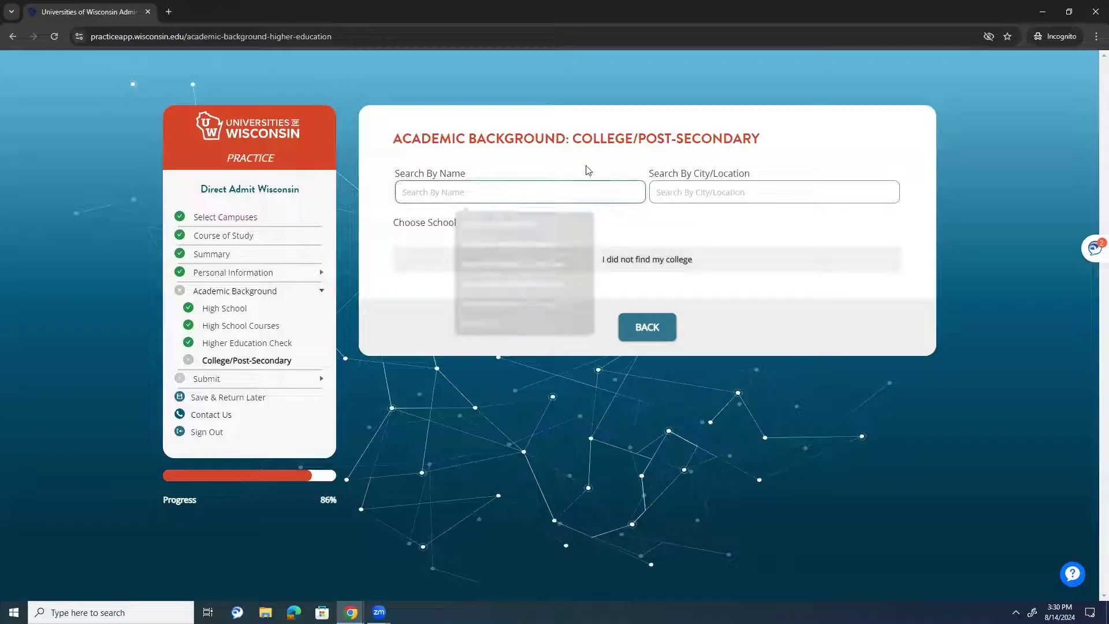
pyautogui.click(527, 192)
pyautogui.write('fox valley')
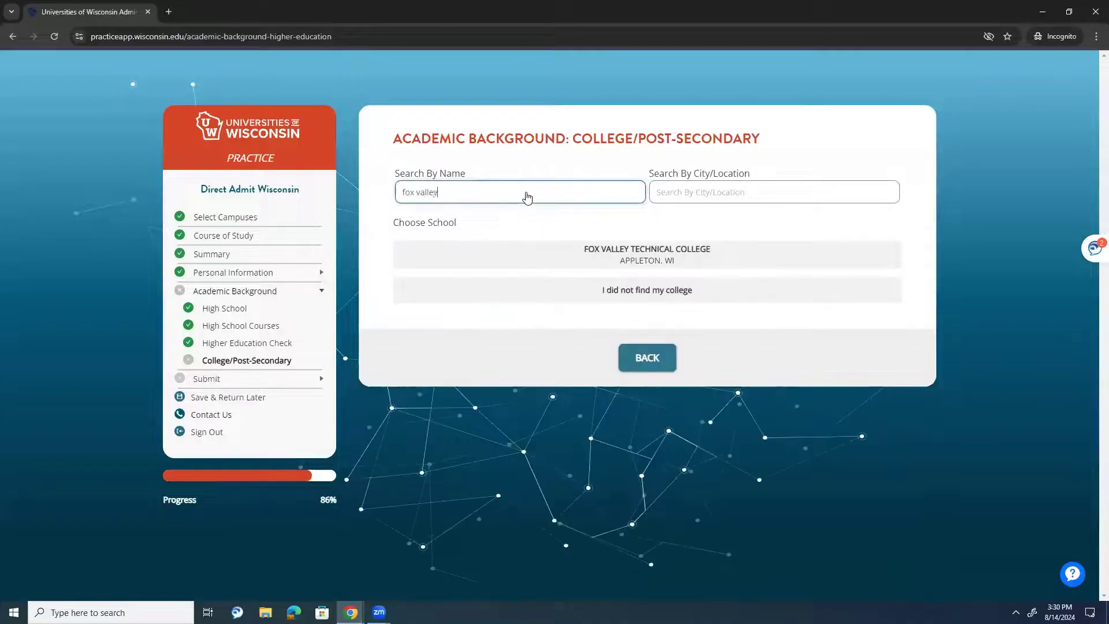
pyautogui.click(641, 255)
# - Mark it currently attended, August 2024 to anticipated May 2025, no degree, and save it
pyautogui.click(405, 228)
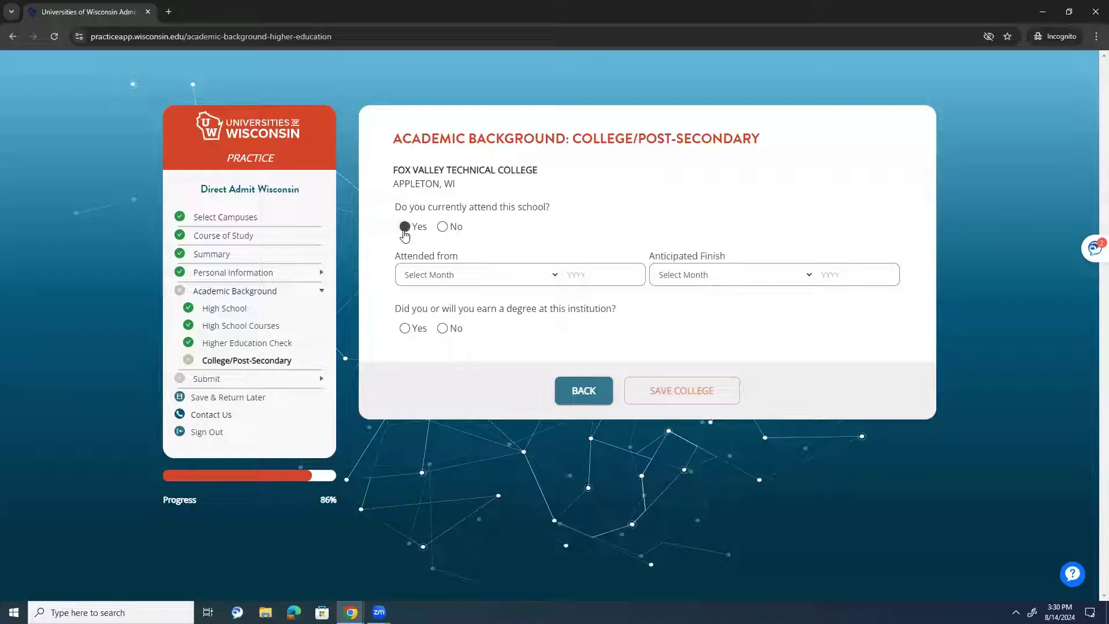
pyautogui.click(417, 276)
pyautogui.click(444, 386)
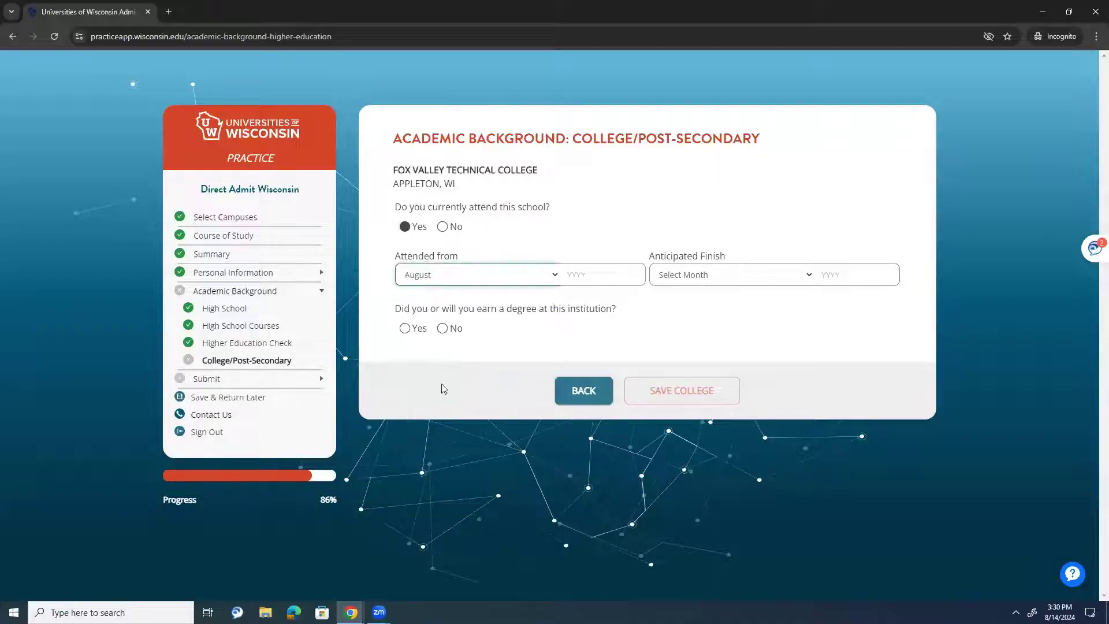
pyautogui.click(601, 283)
pyautogui.write('2024')
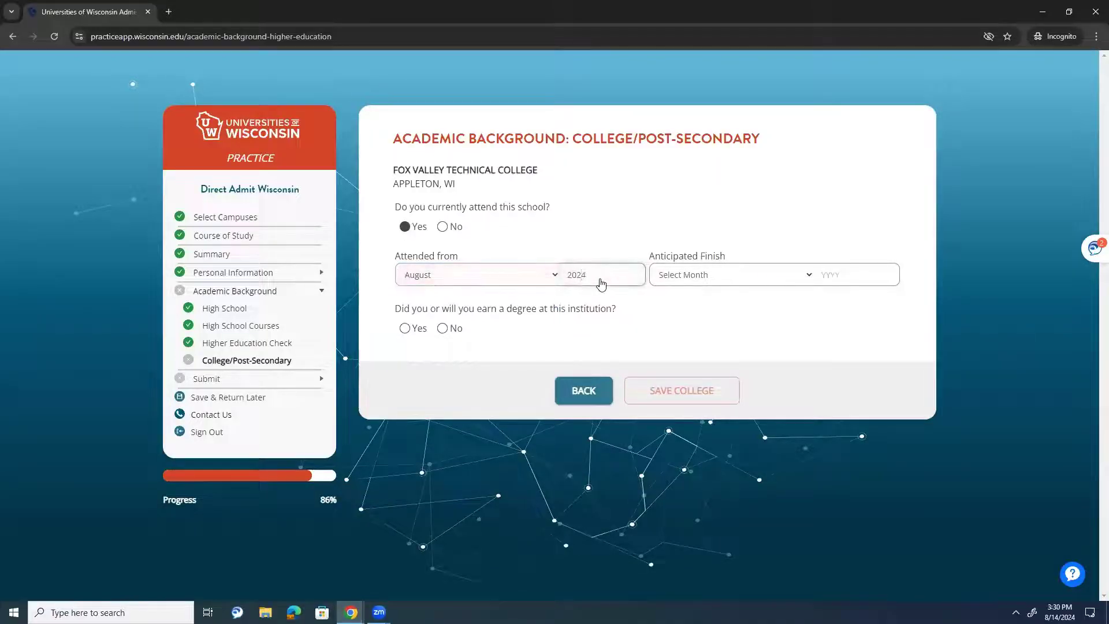
pyautogui.click(696, 275)
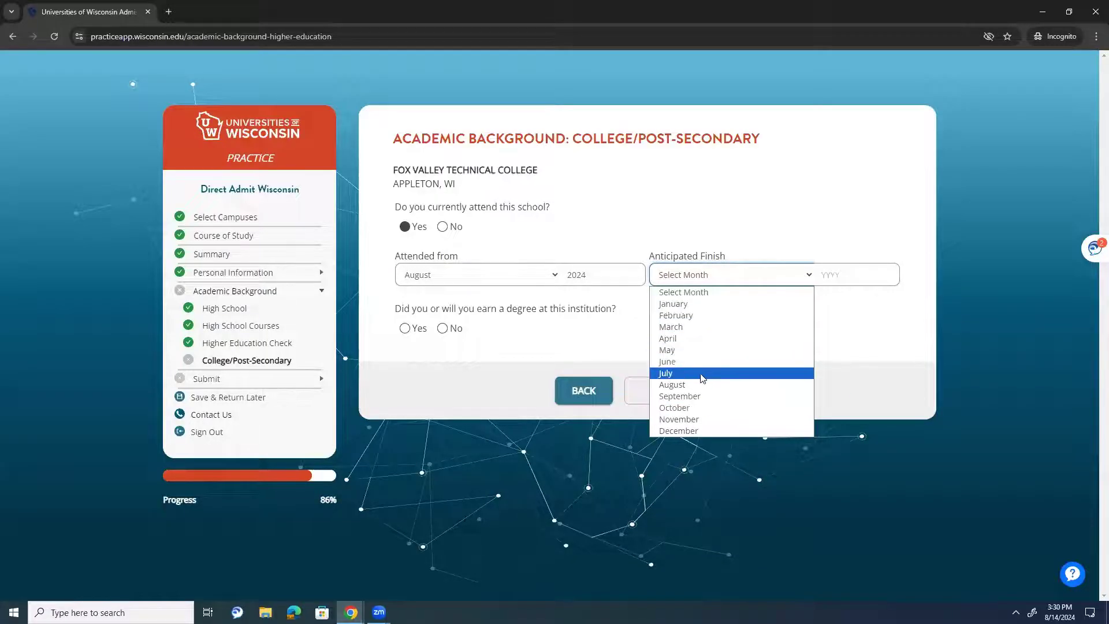
pyautogui.click(708, 350)
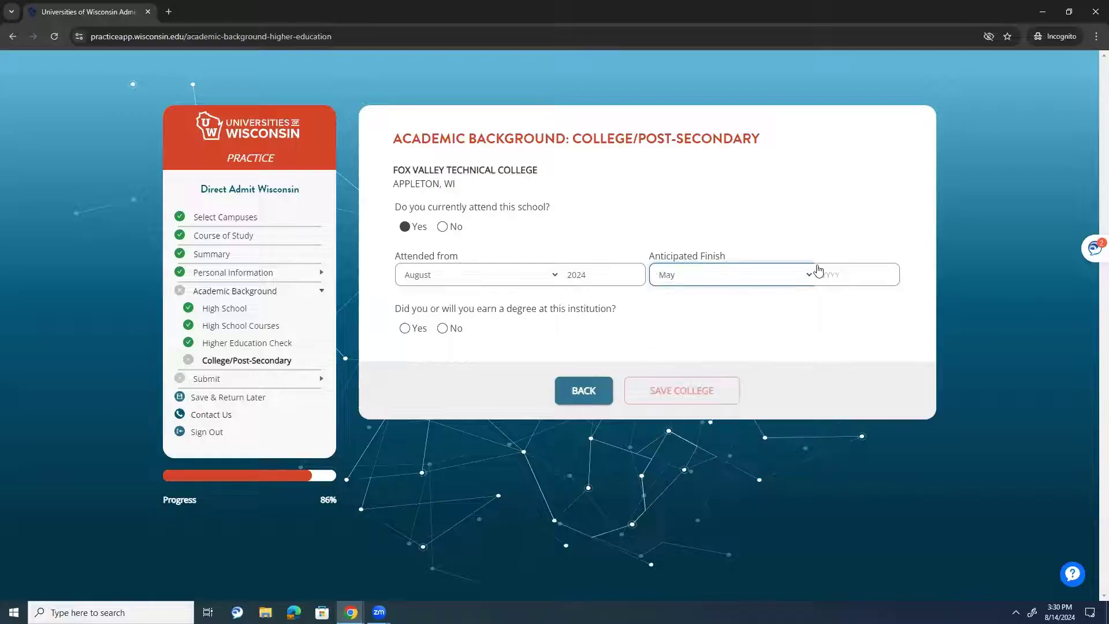
pyautogui.click(827, 276)
pyautogui.write('202')
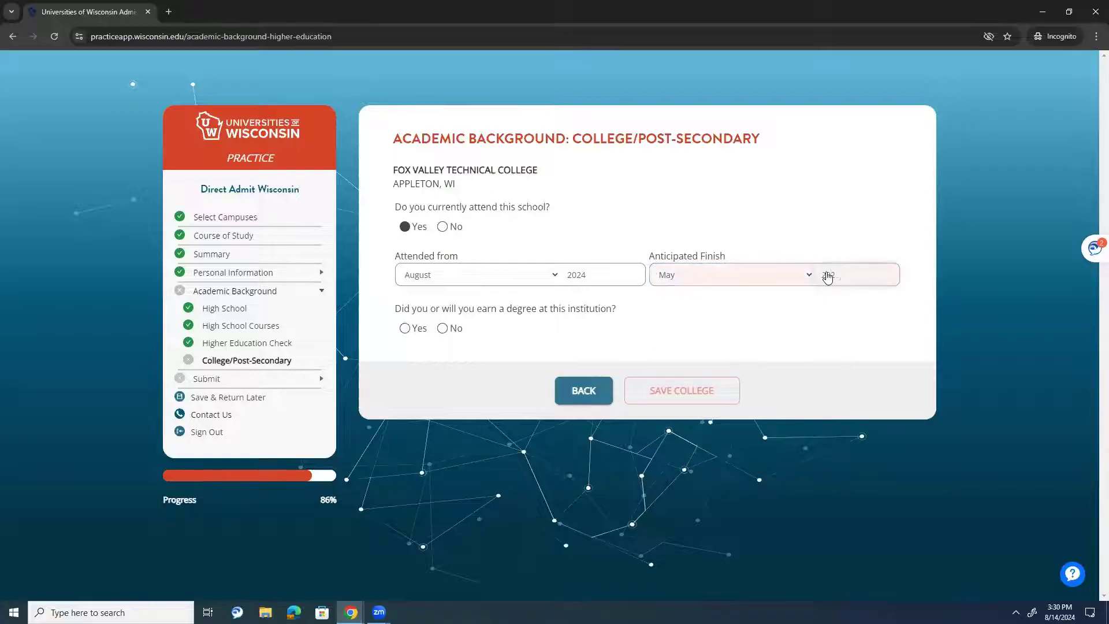
pyautogui.write('5')
pyautogui.click(442, 328)
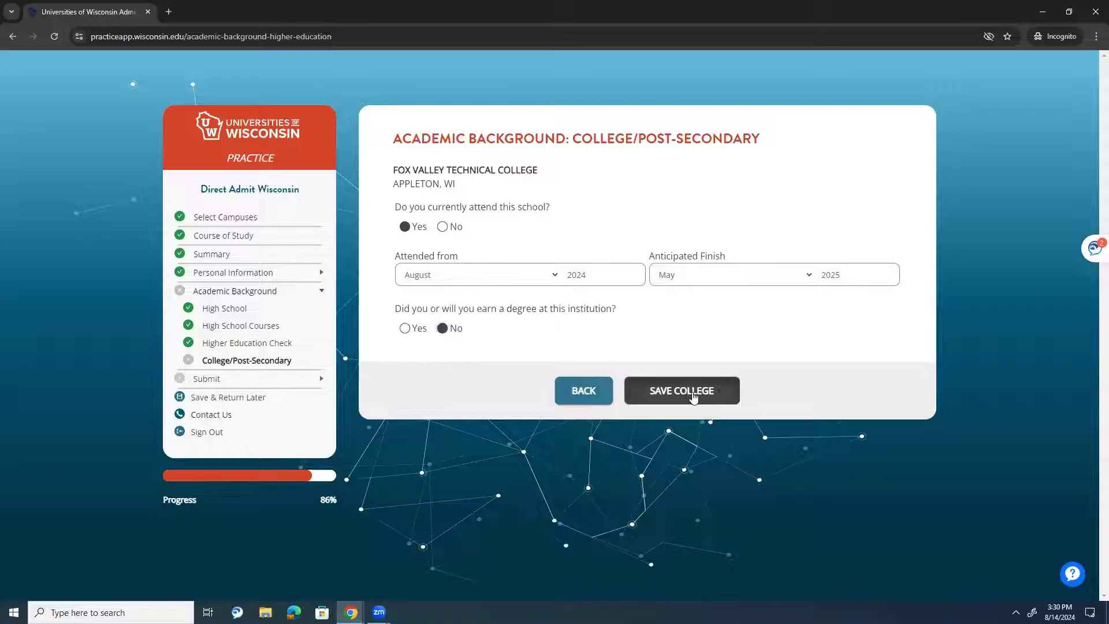
pyautogui.click(681, 390)
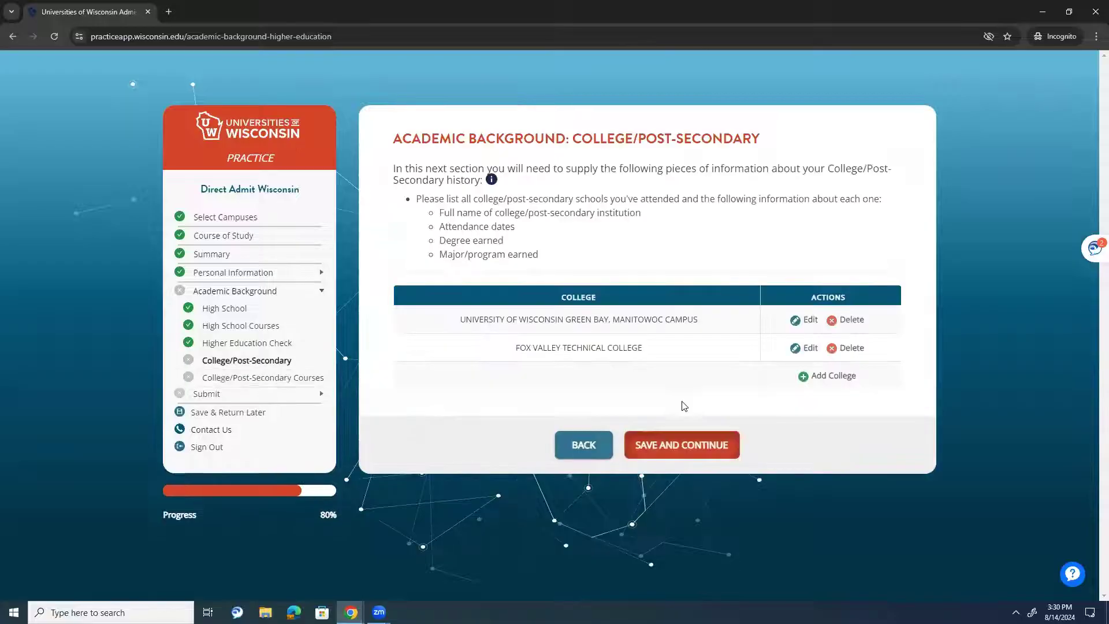
# - Save the two colleges, revisit the college list, and land on College/Post-Secondary Courses
pyautogui.click(669, 449)
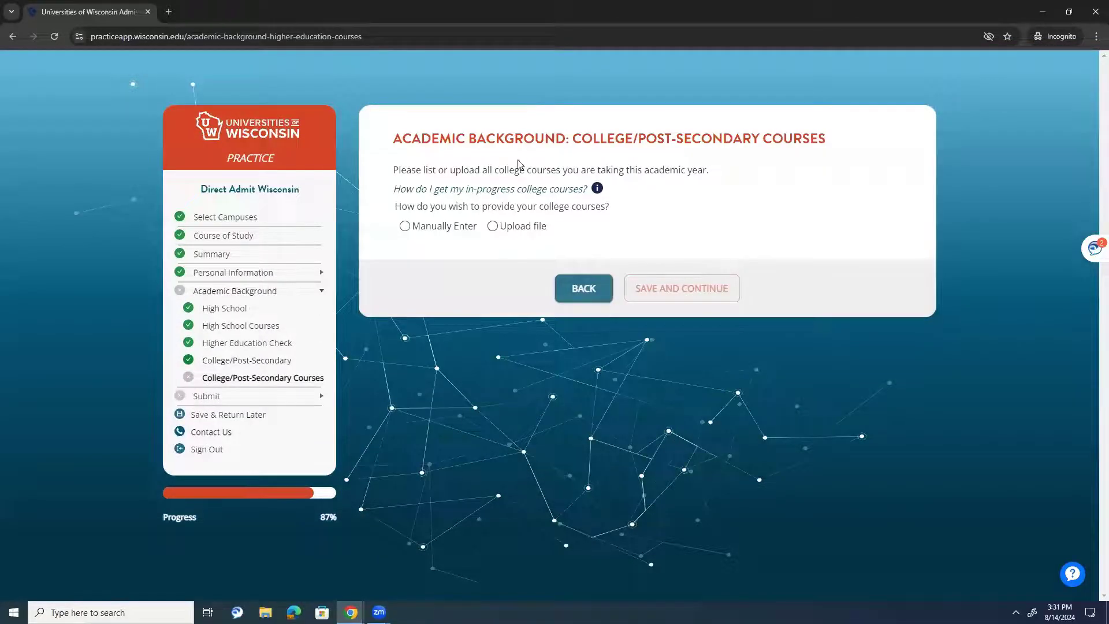
pyautogui.moveTo(598, 187)
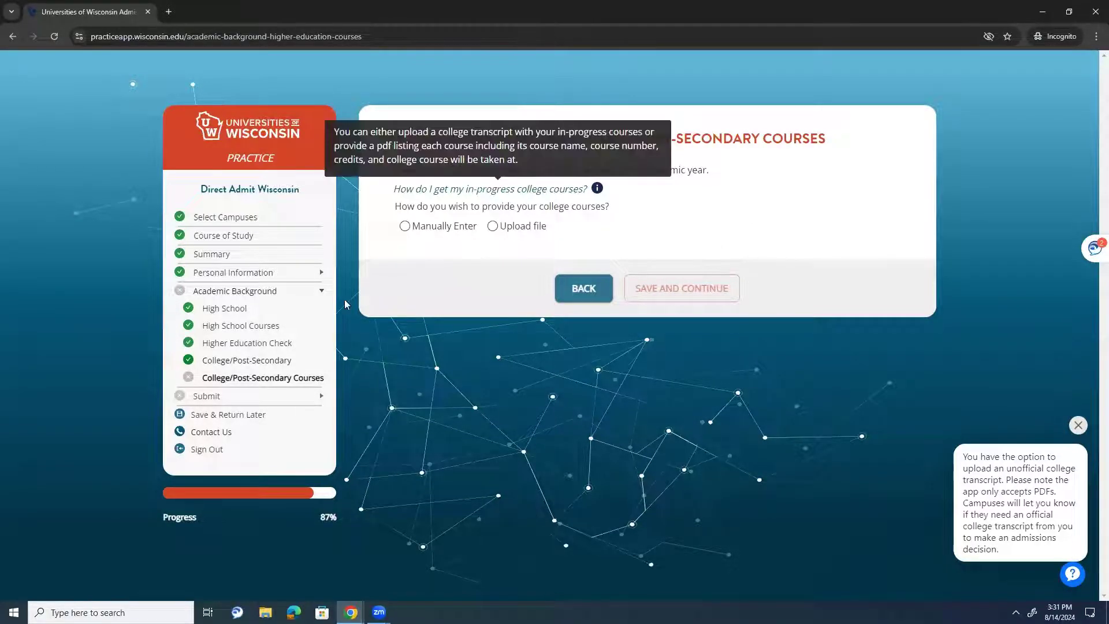
pyautogui.click(260, 368)
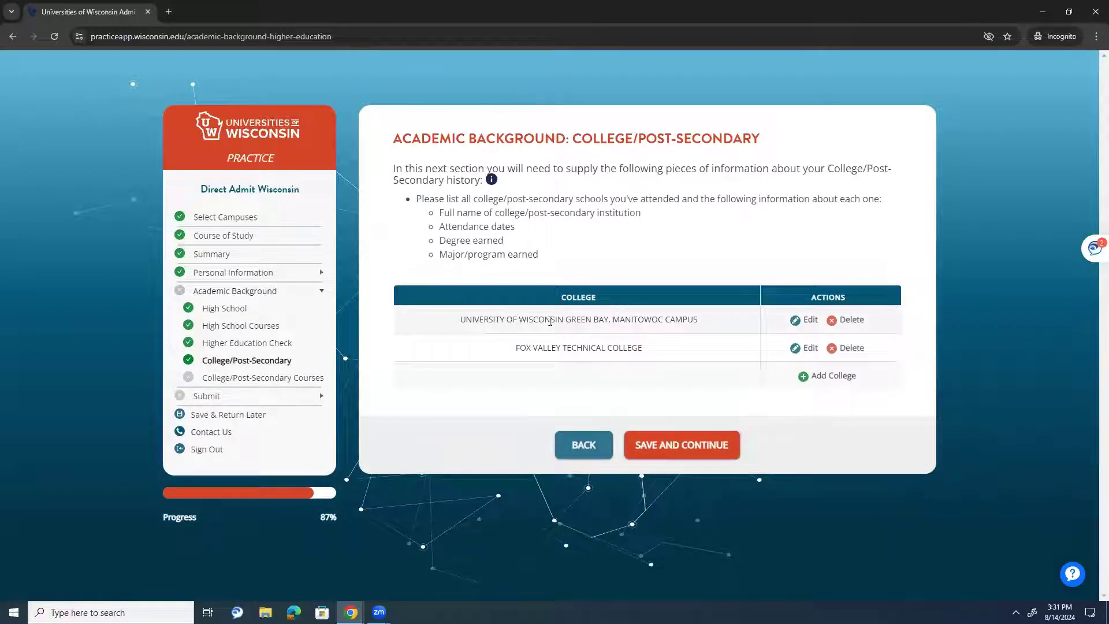
pyautogui.click(248, 378)
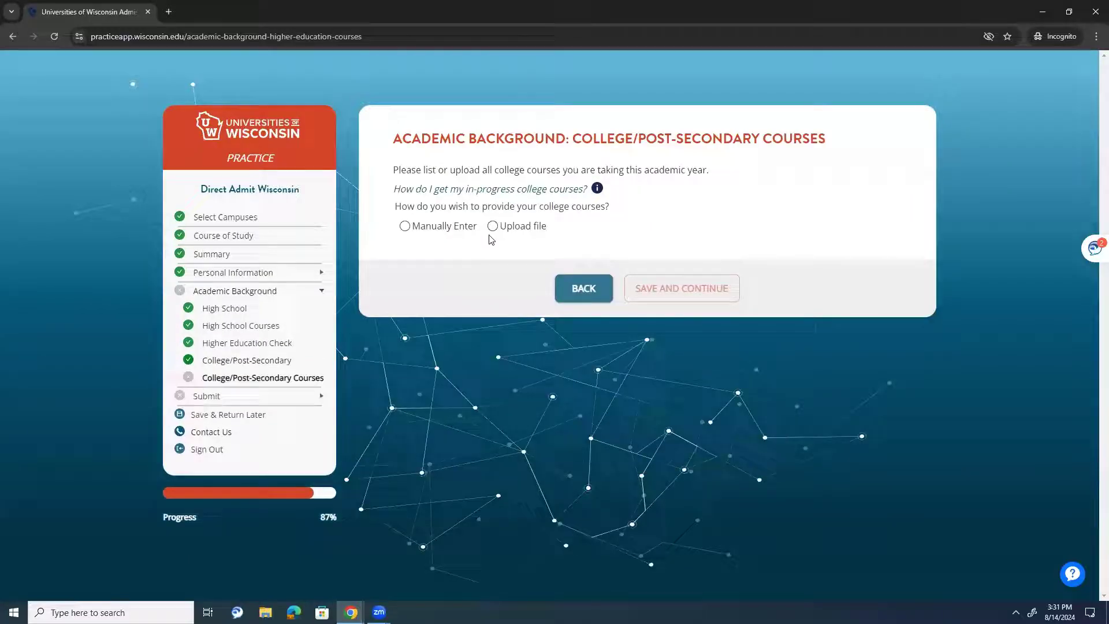
pyautogui.click(228, 361)
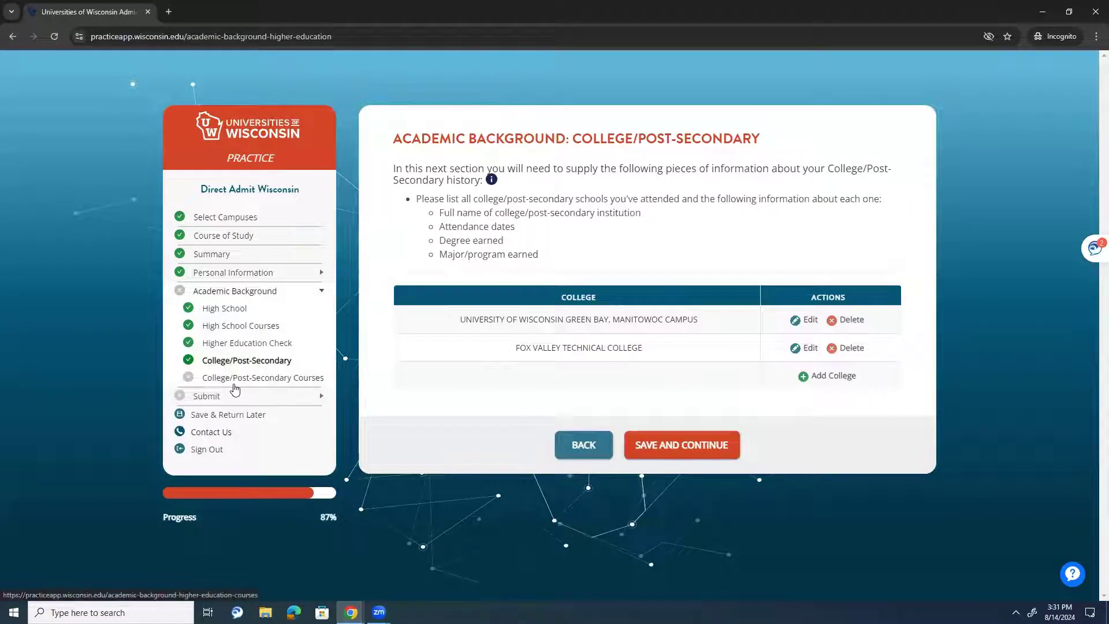
pyautogui.click(234, 386)
# - Choose manual entry and add Writing (composition 101), Fox Valley Technical College, 3 credits
pyautogui.click(449, 228)
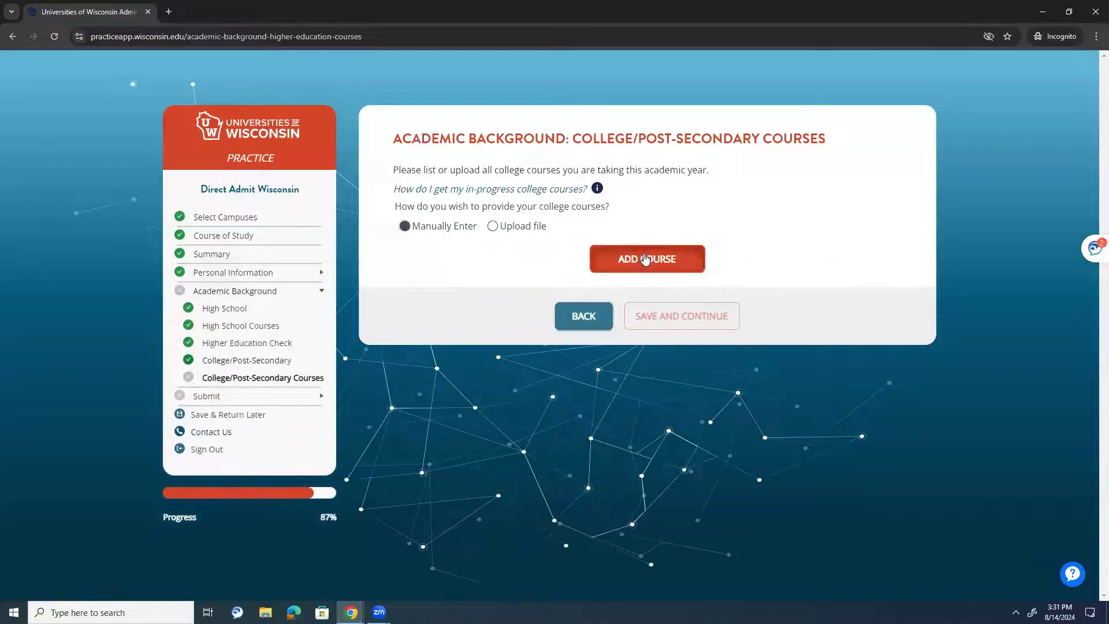
pyautogui.click(623, 258)
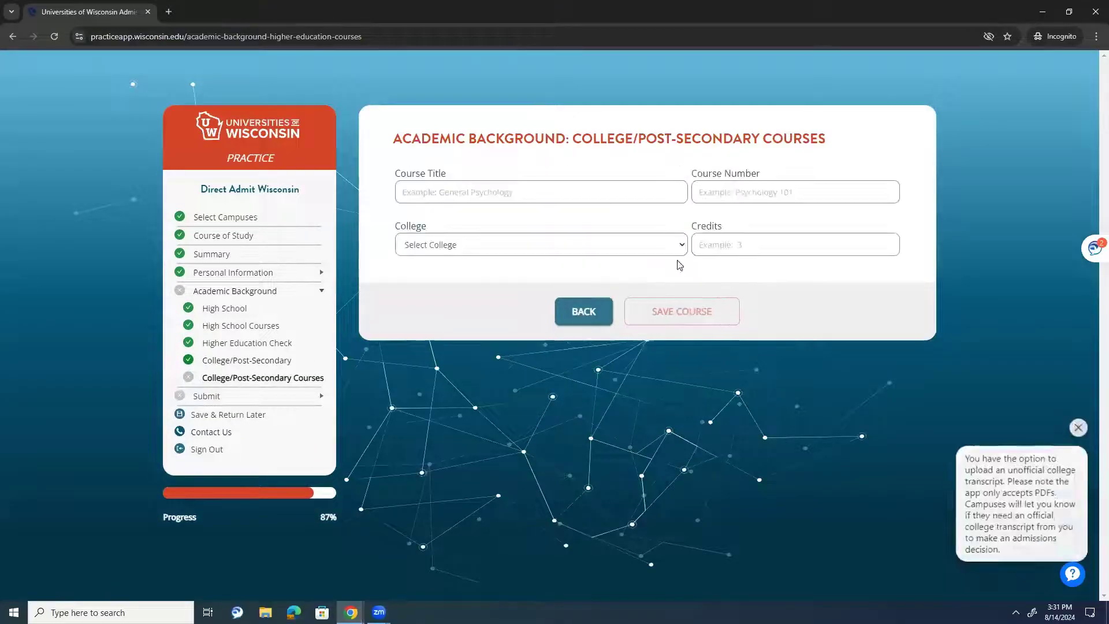
pyautogui.click(498, 193)
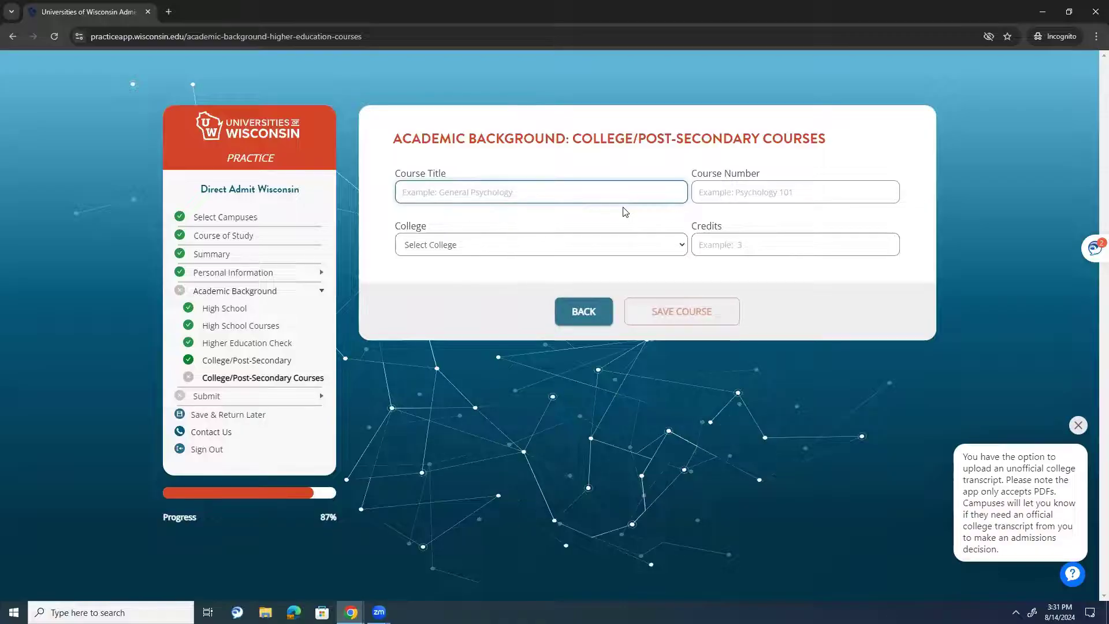
pyautogui.write('Writing')
pyautogui.press('Tab')
pyautogui.write('E')
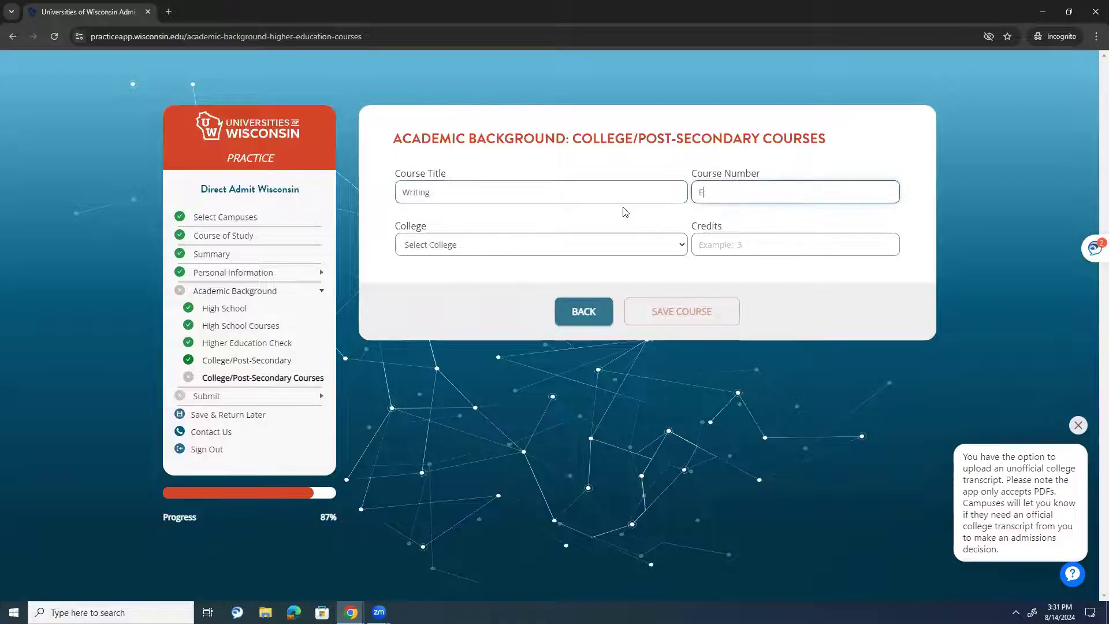
pyautogui.write('n')
pyautogui.press('BackSpace')
pyautogui.press('BackSpace')
pyautogui.write('composition 101')
pyautogui.press('Tab')
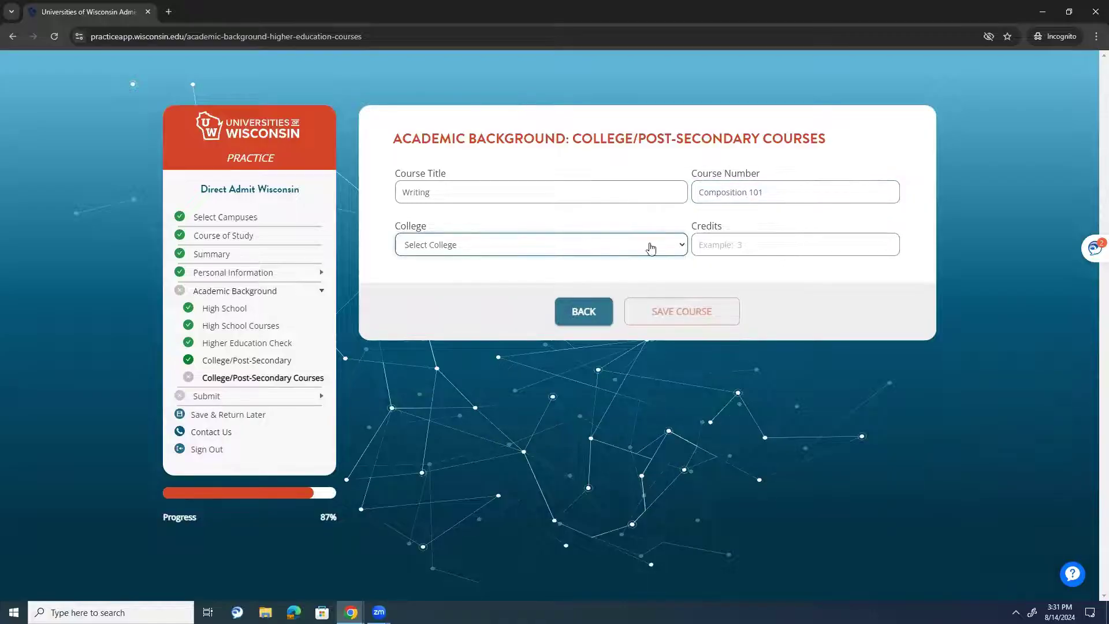
pyautogui.click(651, 247)
pyautogui.click(620, 285)
pyautogui.click(782, 242)
pyautogui.write('3')
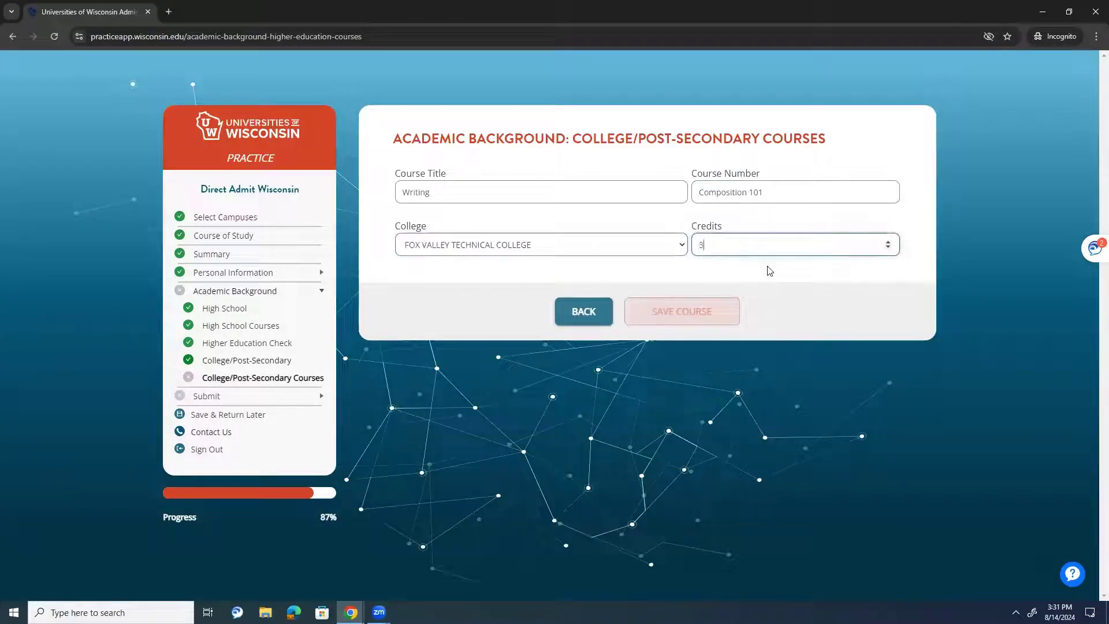
pyautogui.click(647, 315)
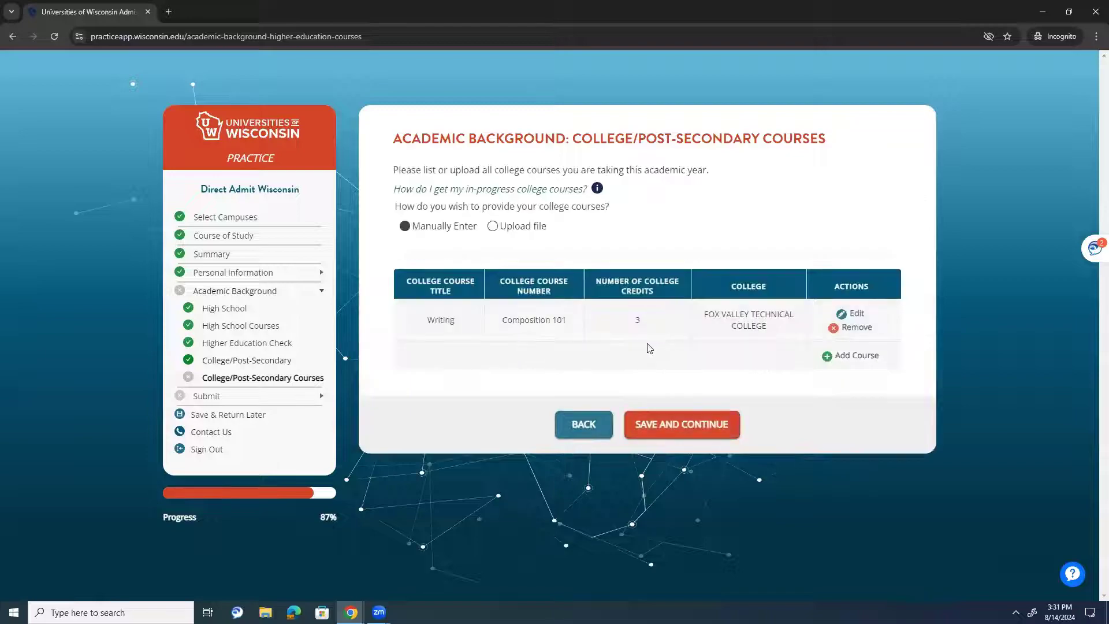
# - Add General Psychology at Fox Valley Technical College with 3 credits
pyautogui.click(853, 355)
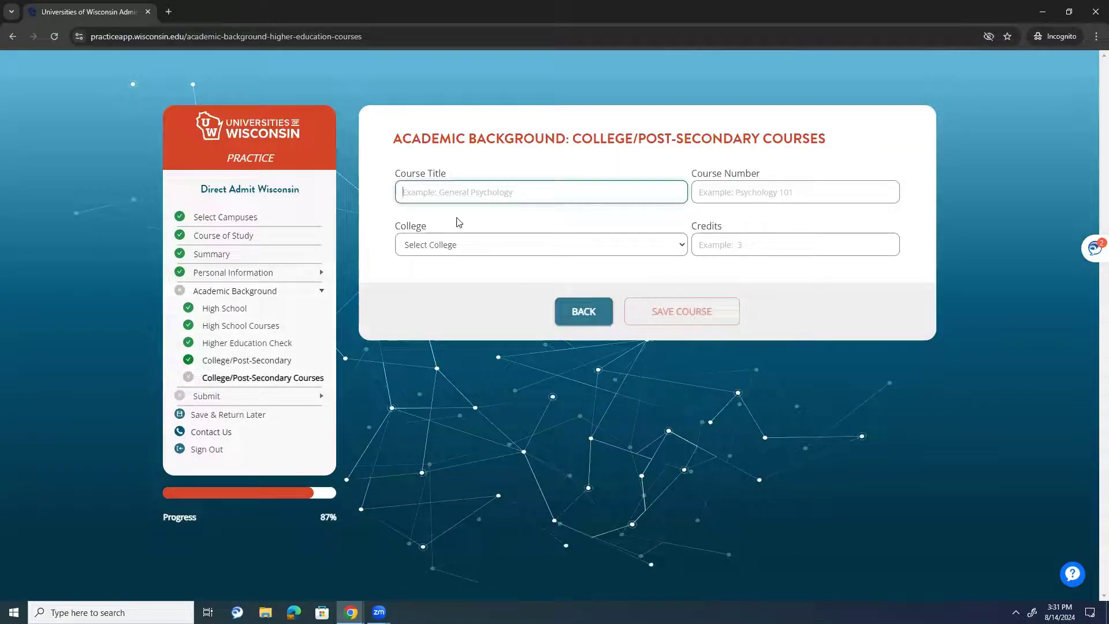
pyautogui.write('General Psychology')
pyautogui.press('Tab')
pyautogui.write('P')
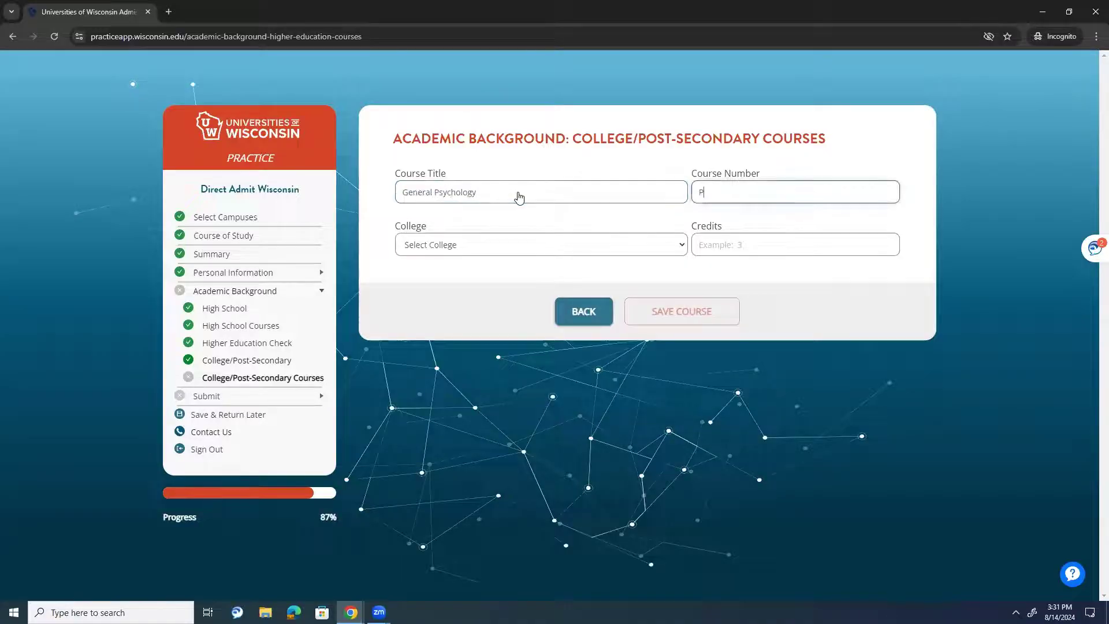
pyautogui.press('Tab')
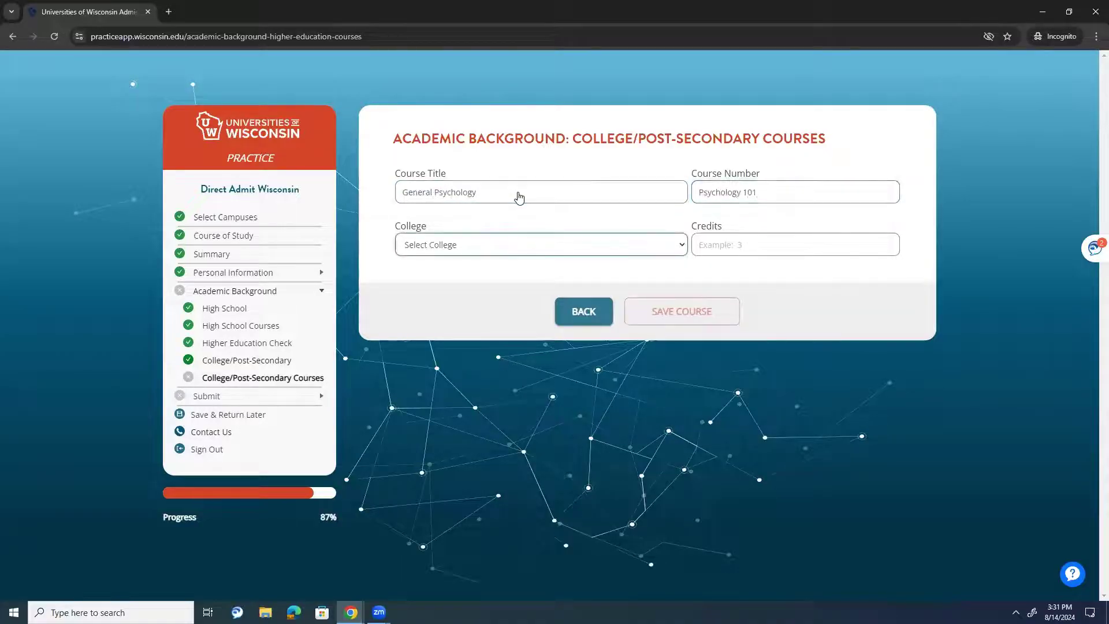
pyautogui.press('f')
pyautogui.press('Tab')
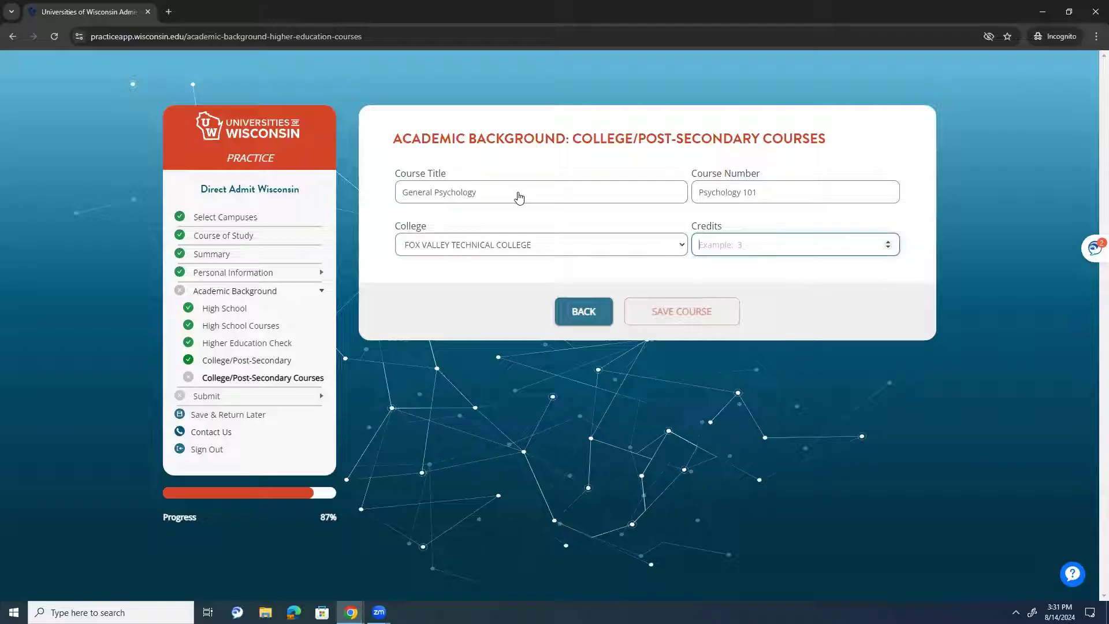
pyautogui.write('3')
pyautogui.click(720, 311)
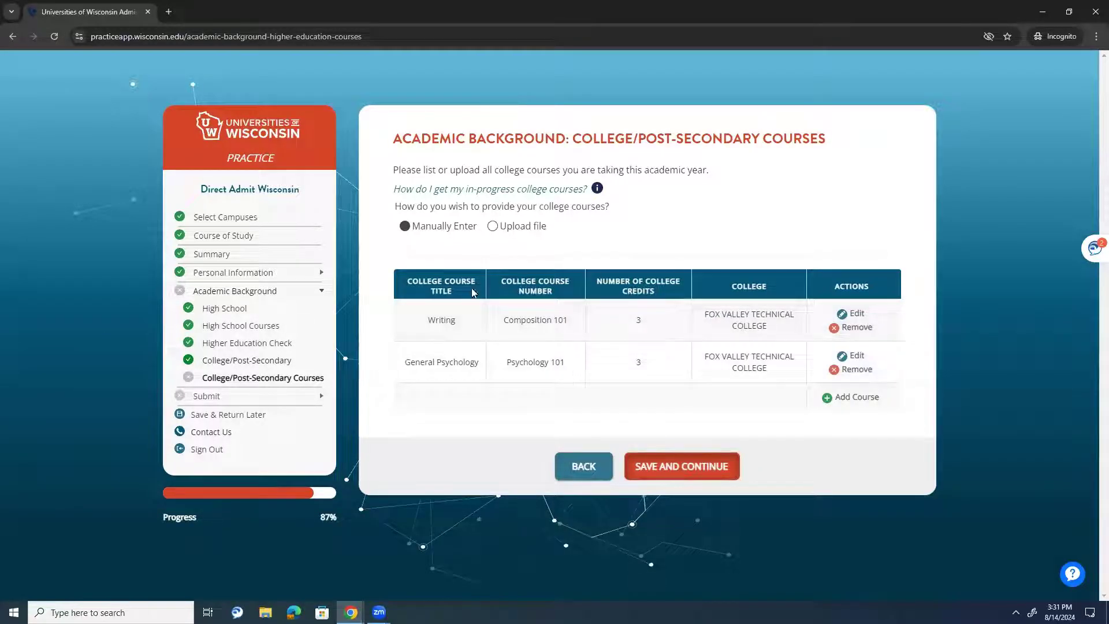
# - Revisit the college pages, save the courses, and continue past the form review
pyautogui.click(254, 360)
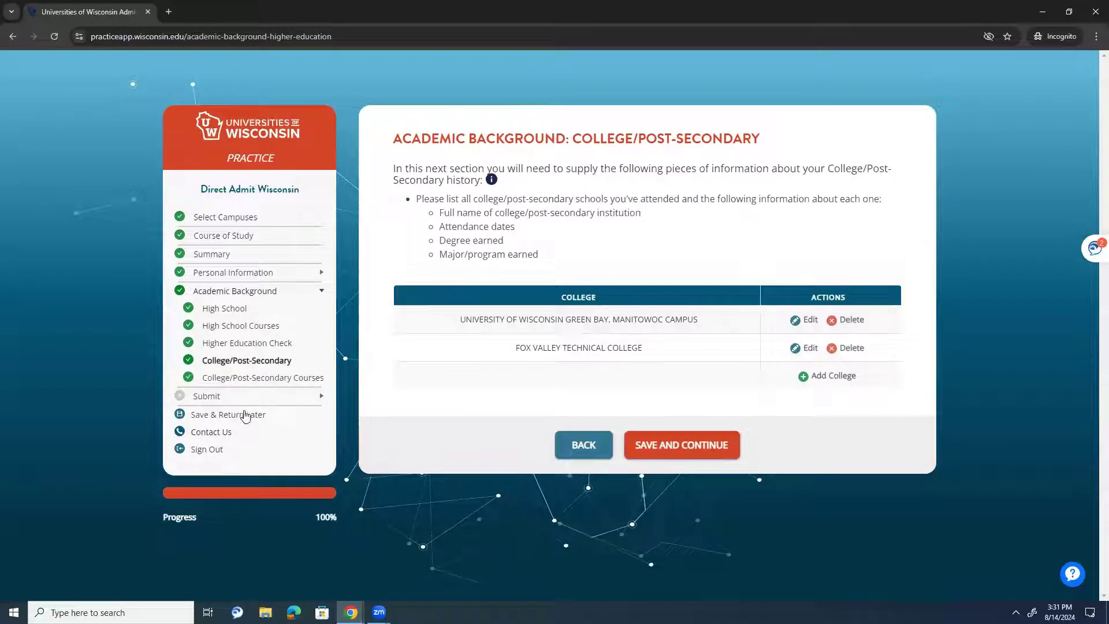
pyautogui.click(255, 377)
pyautogui.click(737, 465)
pyautogui.scroll(5, 492, 324)
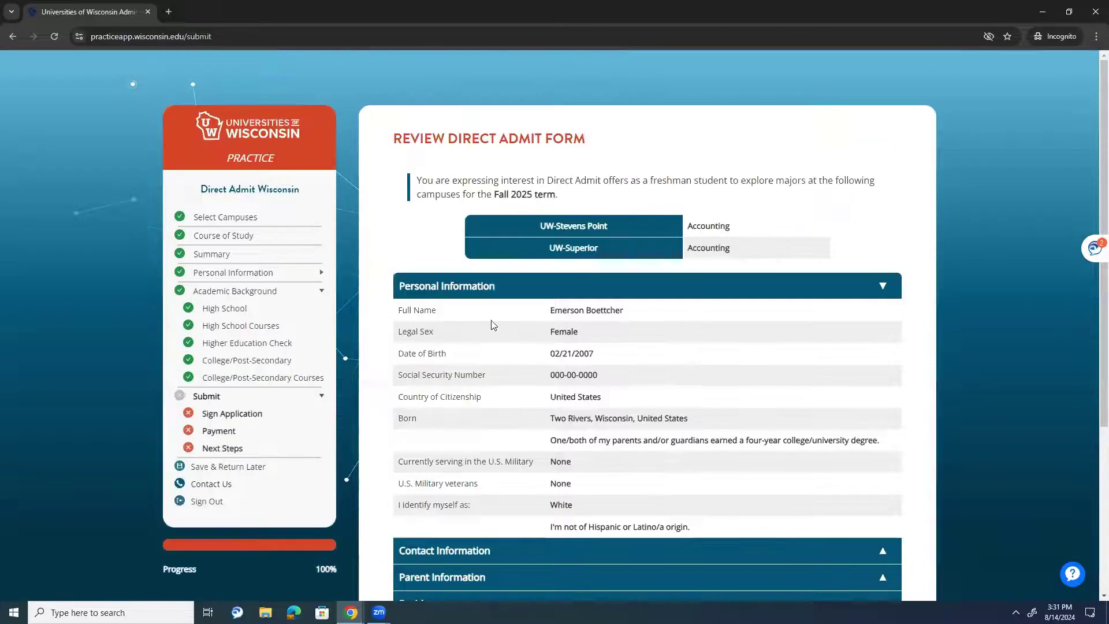
pyautogui.scroll(-5, 460, 345)
pyautogui.click(681, 527)
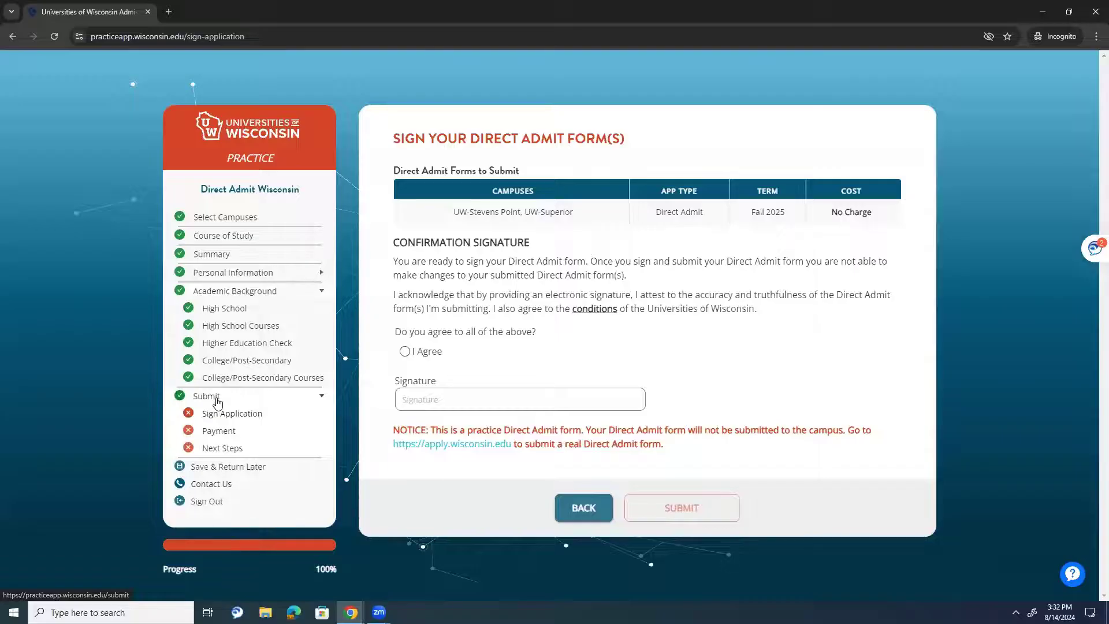
# - Recheck the Direct Admit review, expanding contact, residency and parent details
pyautogui.click(206, 396)
pyautogui.scroll(-5, 534, 345)
pyautogui.scroll(6, 635, 462)
pyautogui.click(765, 549)
pyautogui.scroll(-4, 745, 508)
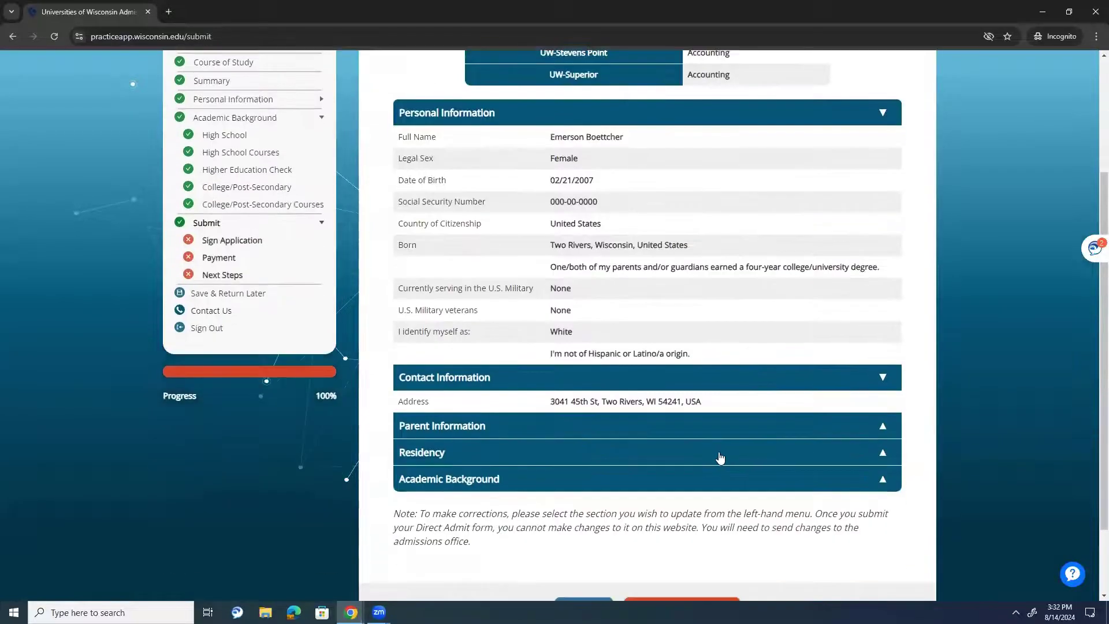
pyautogui.click(710, 453)
pyautogui.click(695, 426)
pyautogui.scroll(-6, 693, 452)
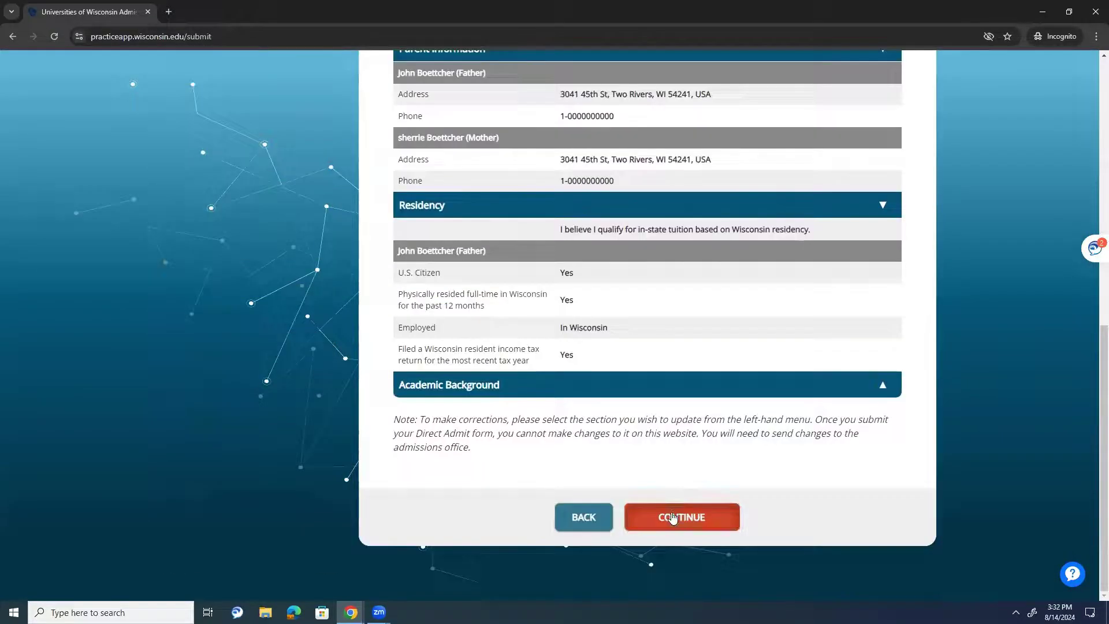
pyautogui.click(682, 517)
# - Agree to the conditions, sign with the applicant's full name, and submit to both campuses
pyautogui.click(420, 352)
pyautogui.click(454, 399)
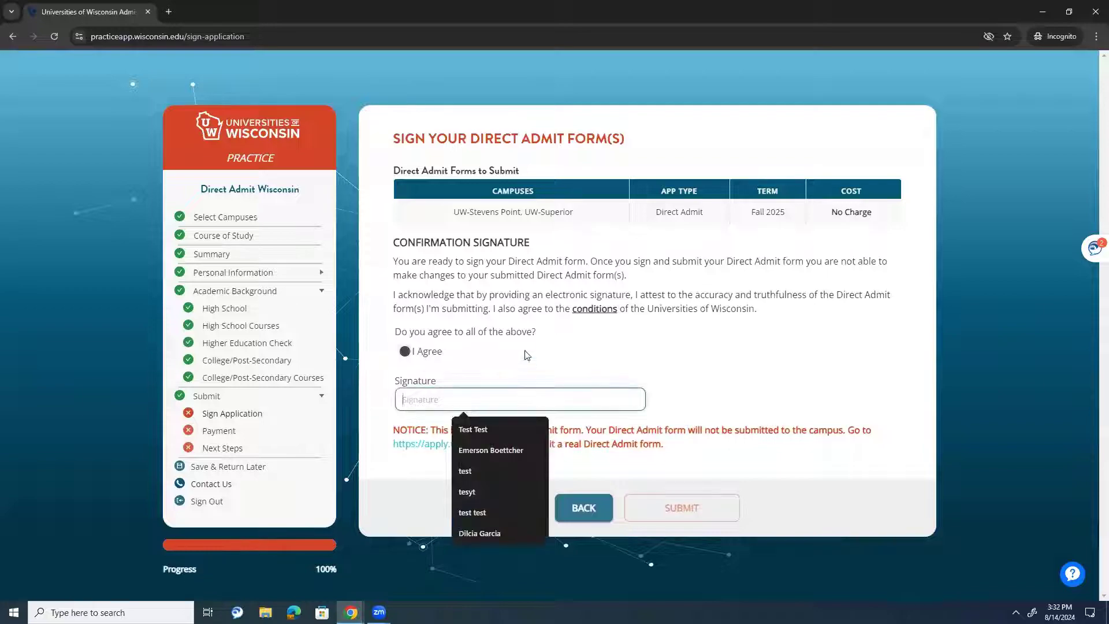
pyautogui.moveTo(500, 212); pyautogui.dragTo(483, 209)
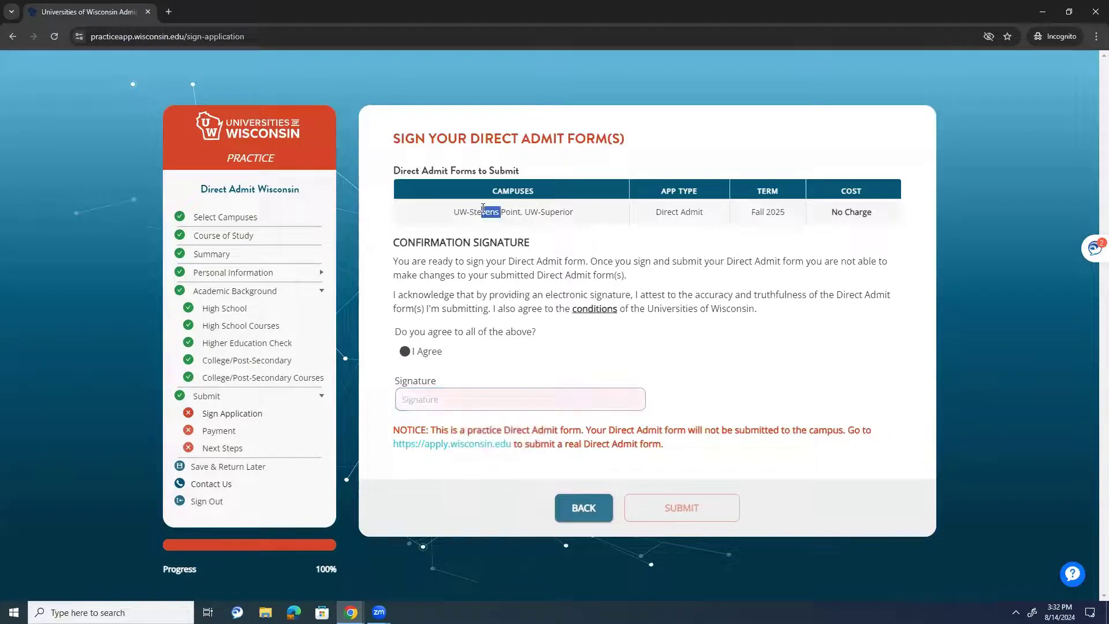
pyautogui.moveTo(706, 212); pyautogui.dragTo(647, 219)
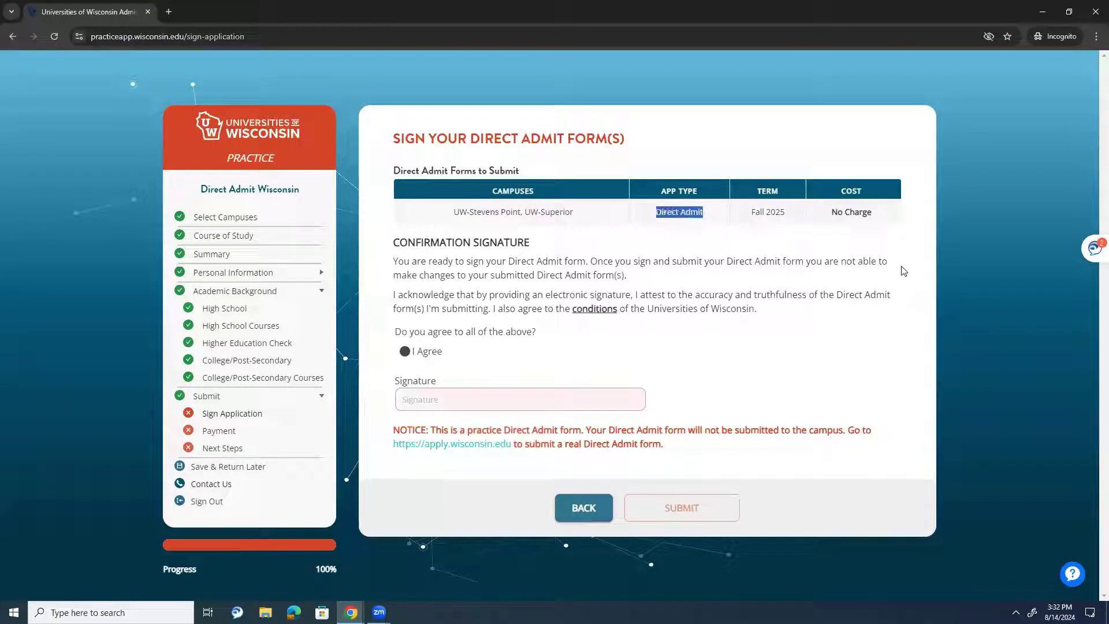
pyautogui.click(467, 402)
pyautogui.click(484, 424)
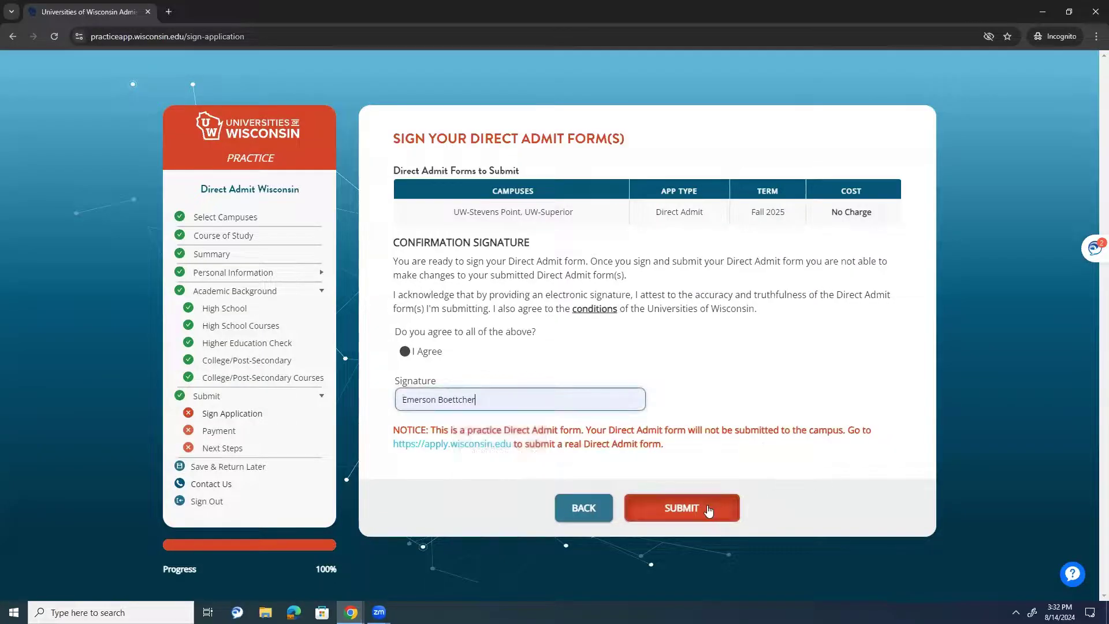
pyautogui.click(666, 504)
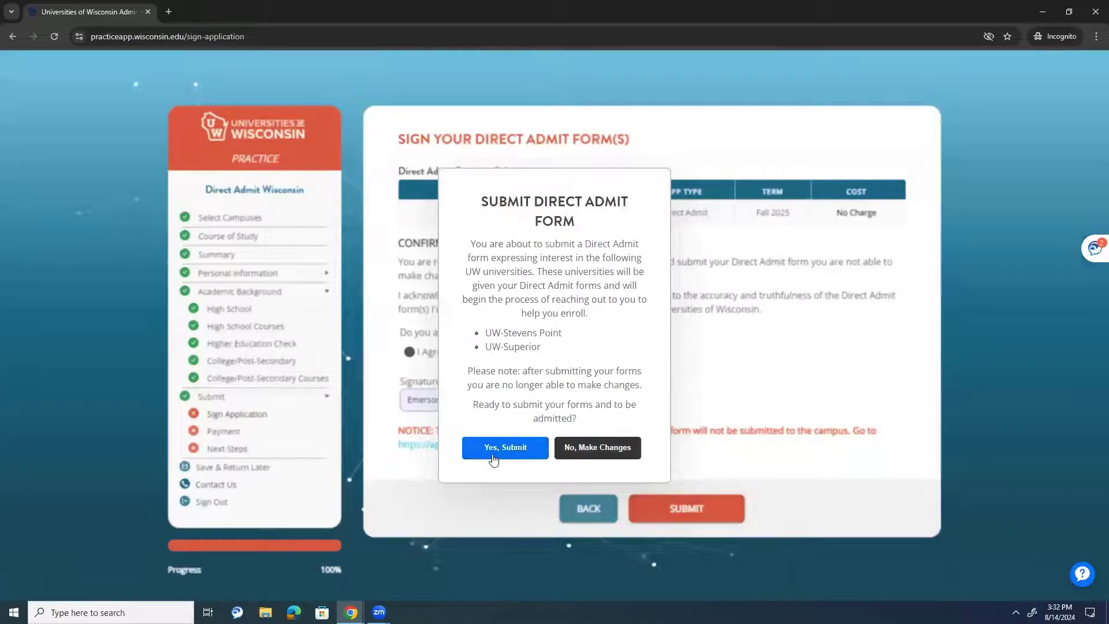
pyautogui.click(495, 450)
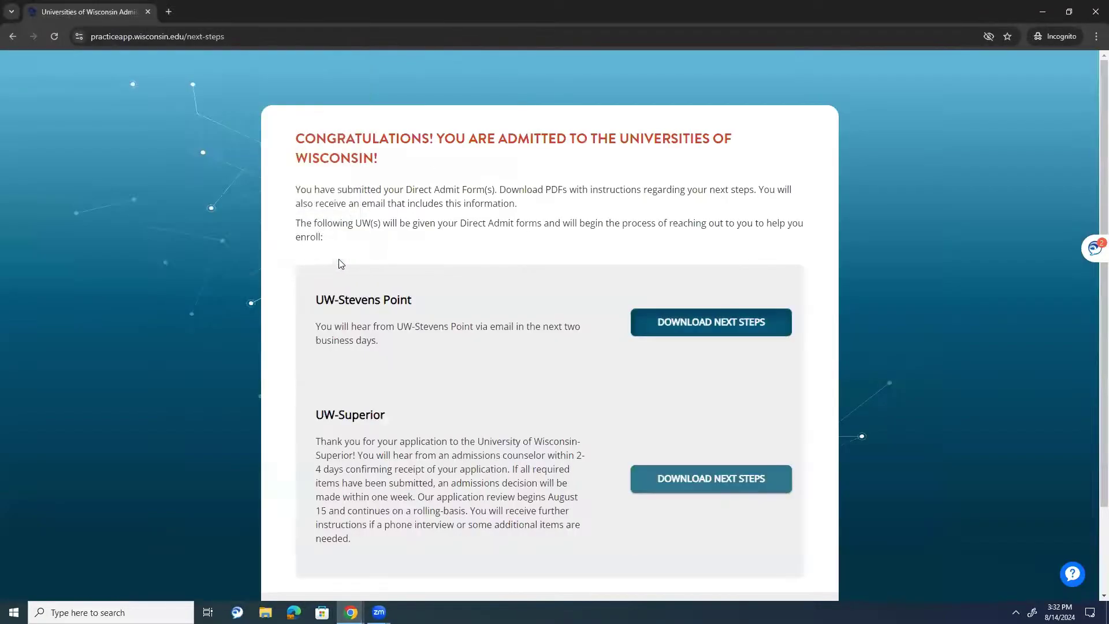
# - Save UW-Stevens_Point_Next_Steps.pdf and read its transcript requirement and application review notes
pyautogui.click(682, 338)
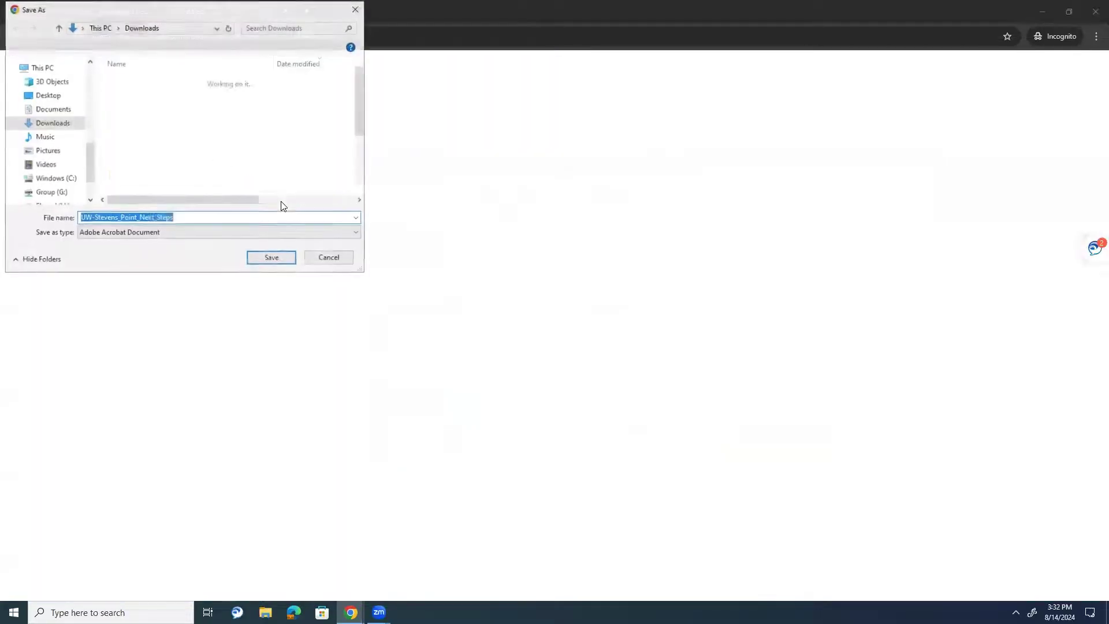
pyautogui.click(263, 260)
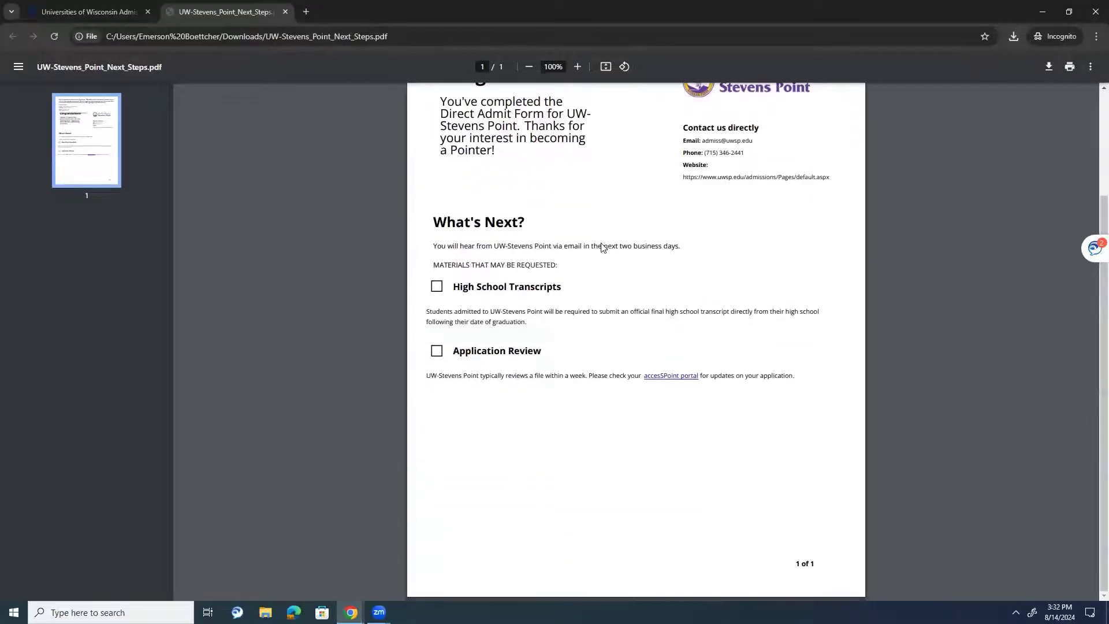
pyautogui.moveTo(587, 312); pyautogui.dragTo(448, 319)
pyautogui.click(448, 320)
pyautogui.moveTo(459, 312); pyautogui.dragTo(572, 314)
pyautogui.scroll(2, 477, 349)
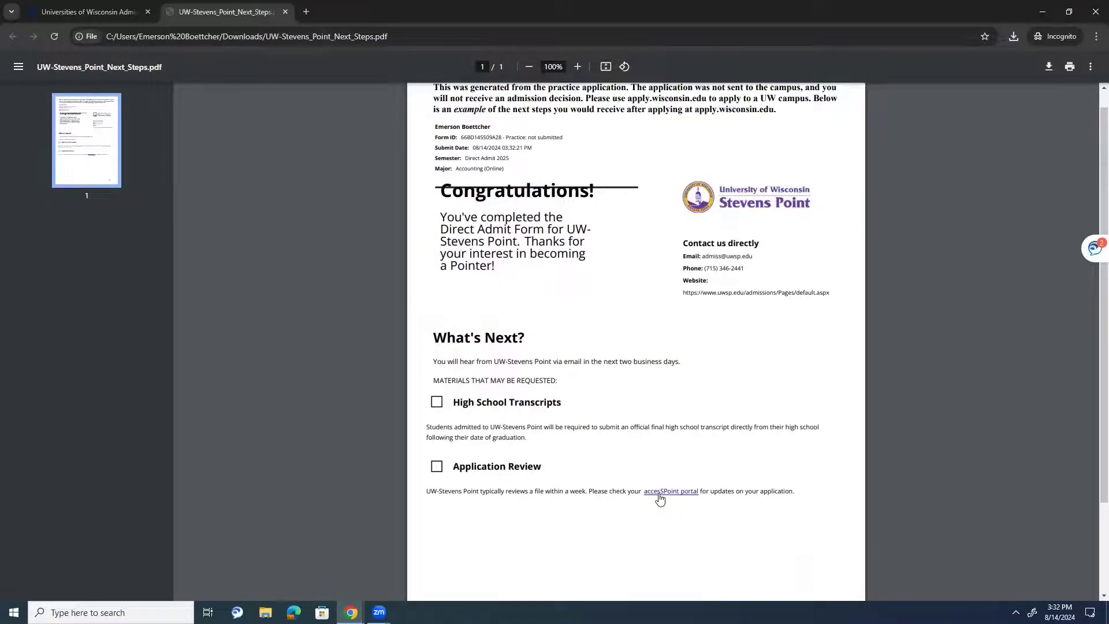
pyautogui.moveTo(617, 491); pyautogui.dragTo(522, 491)
# - Return to the portal, close the PDF, and download the UW-Superior next steps
pyautogui.click(86, 10)
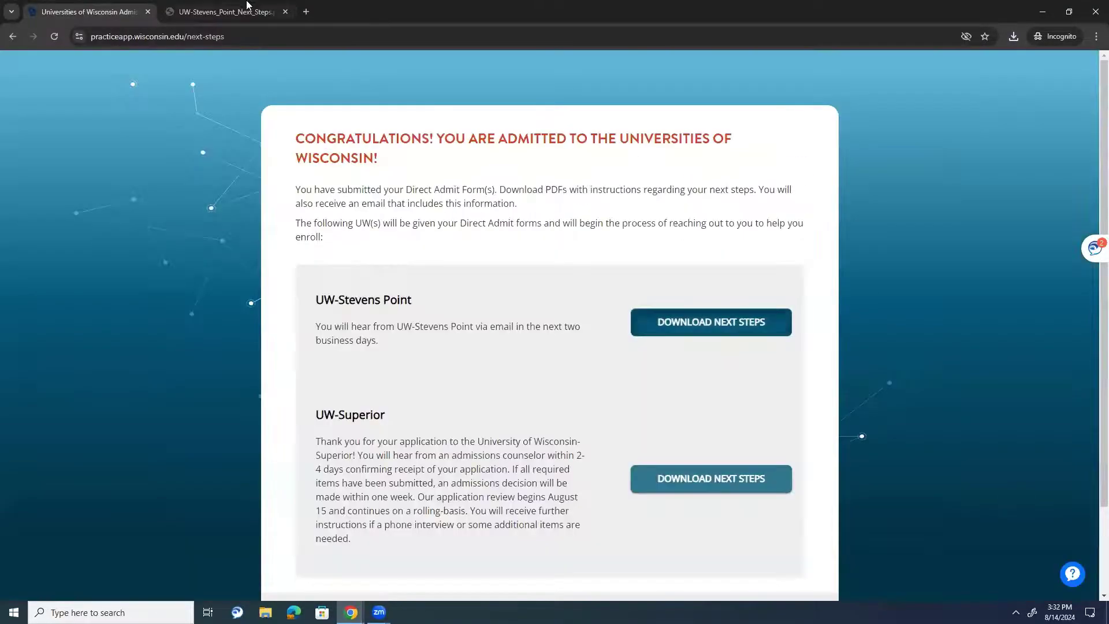
pyautogui.click(285, 11)
pyautogui.click(711, 478)
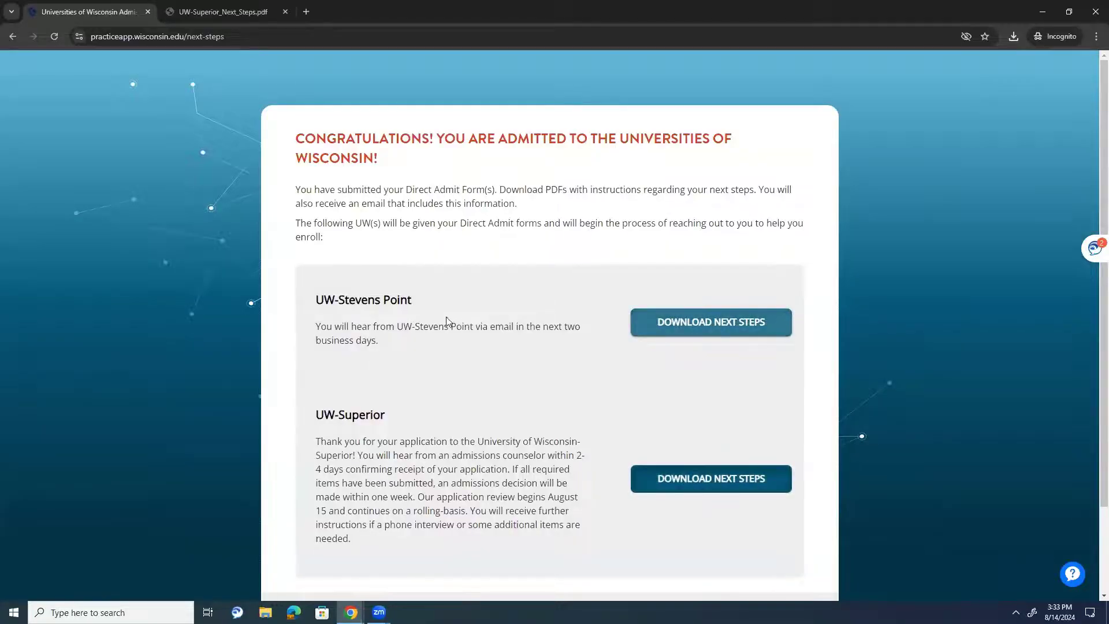
pyautogui.click(705, 329)
pyautogui.scroll(-2, 727, 393)
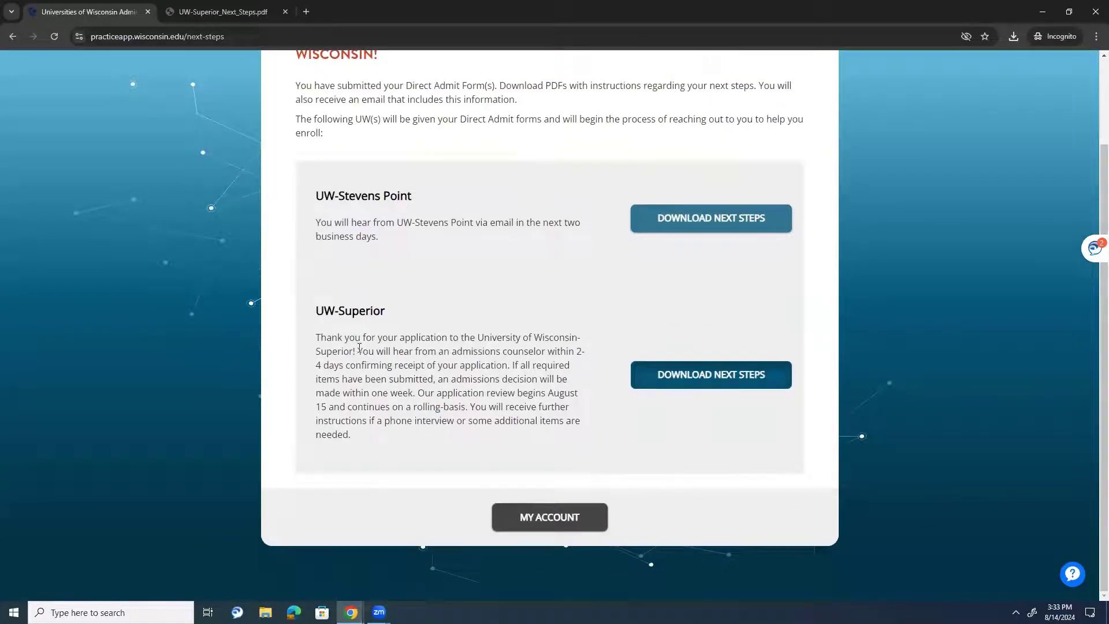
pyautogui.moveTo(338, 338); pyautogui.dragTo(441, 430)
# - Open the account overview and show the Traditional Applications list
pyautogui.click(576, 531)
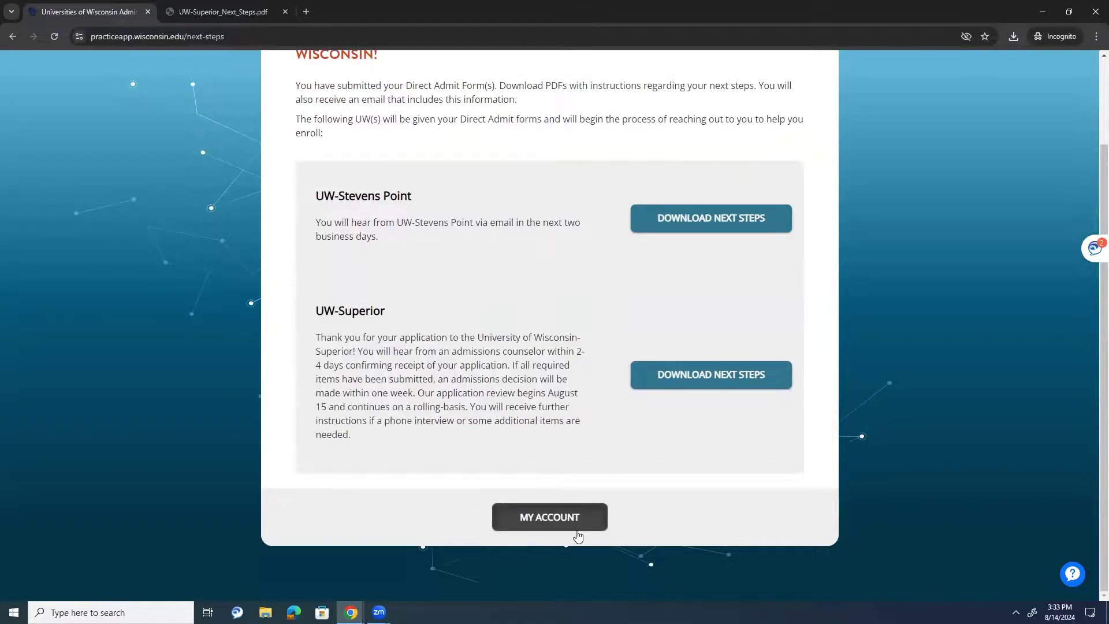
pyautogui.scroll(-2, 584, 362)
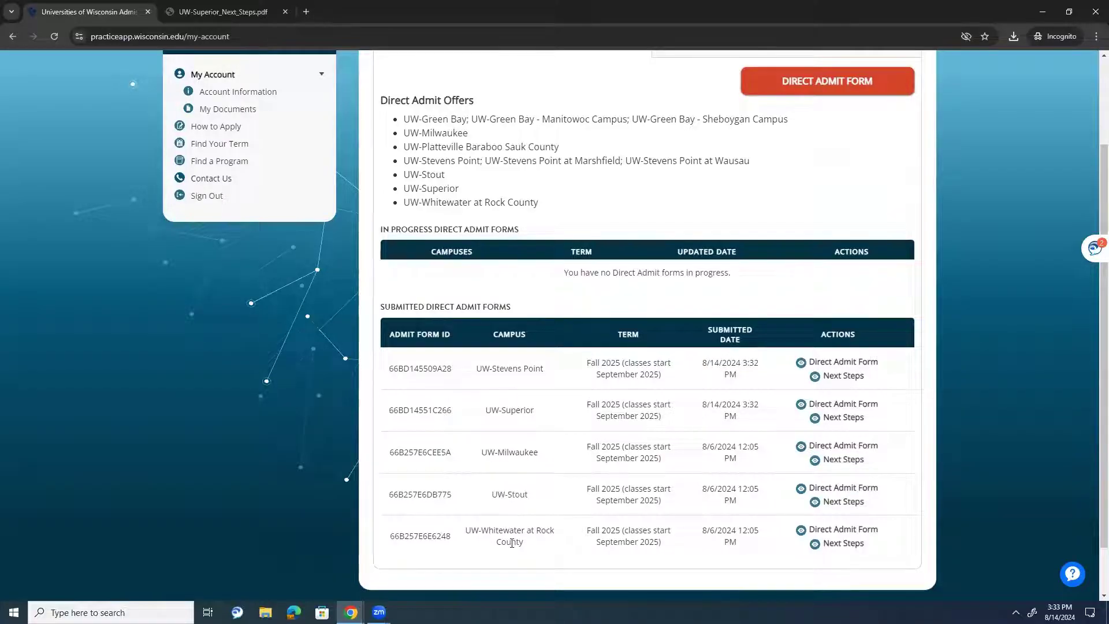
pyautogui.scroll(2, 508, 537)
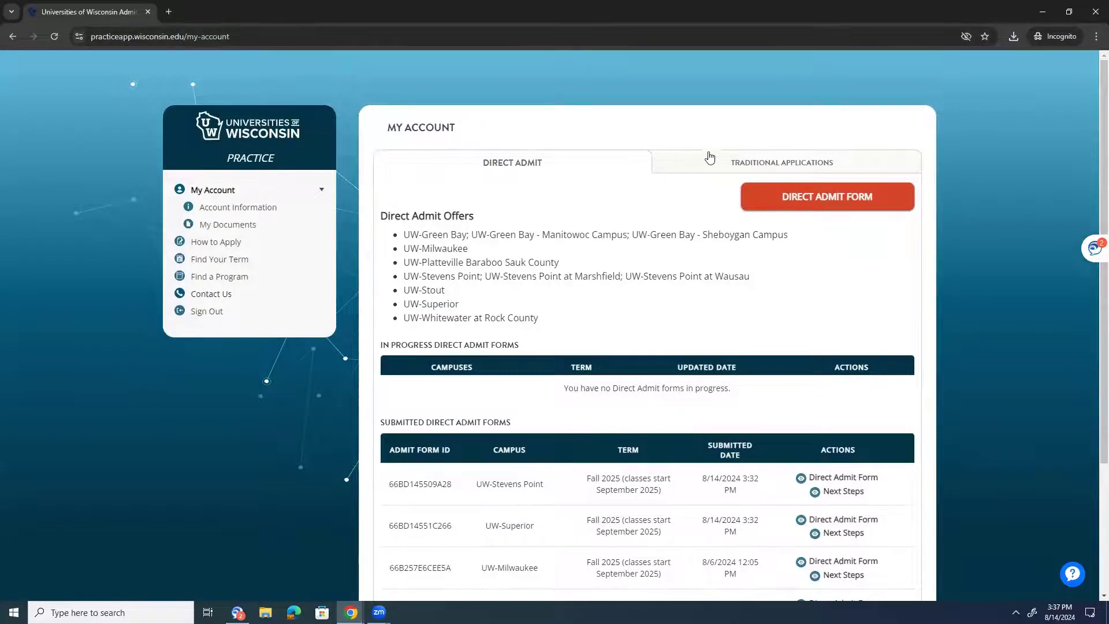
pyautogui.click(708, 159)
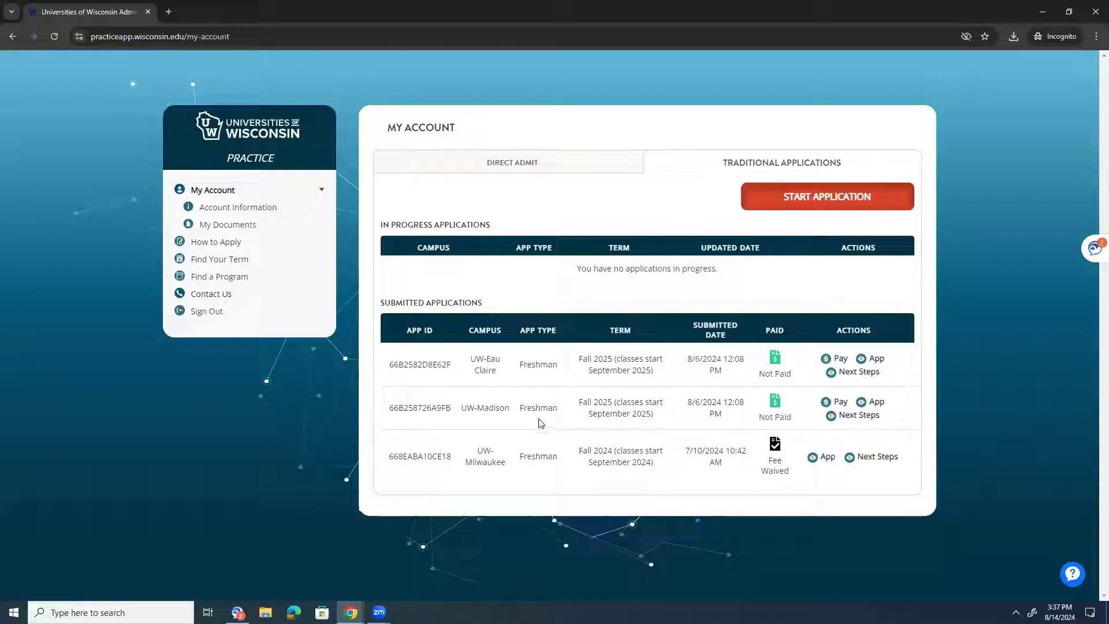
# - Start a new application as a degree-seeking U.S. citizen freshman not yet graduated from high school
pyautogui.click(836, 202)
pyautogui.click(615, 410)
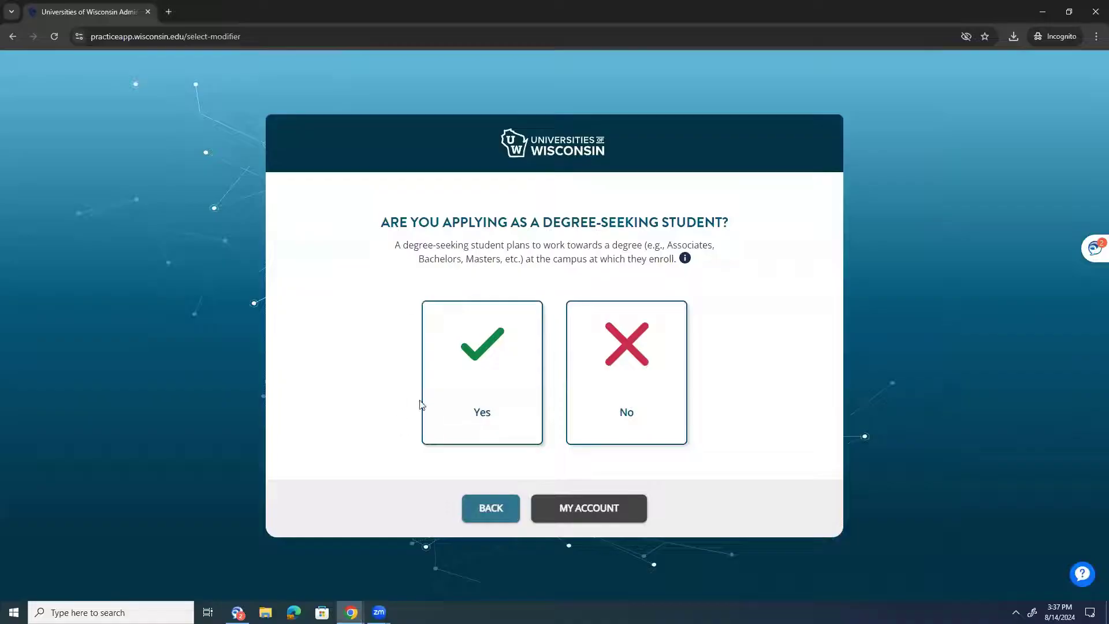
pyautogui.click(463, 356)
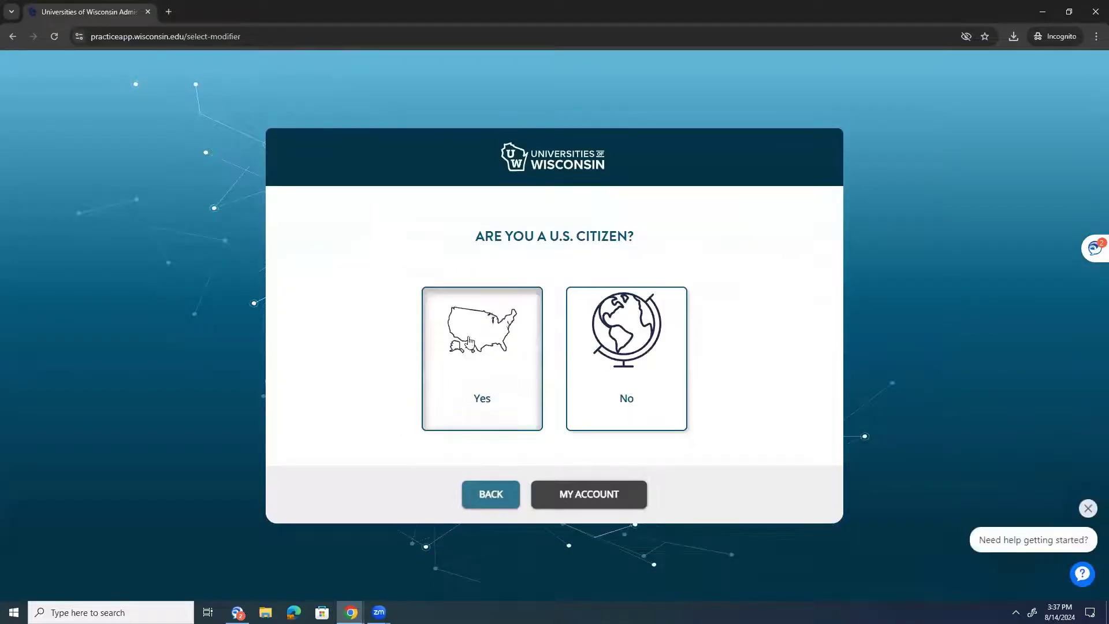
pyautogui.click(469, 341)
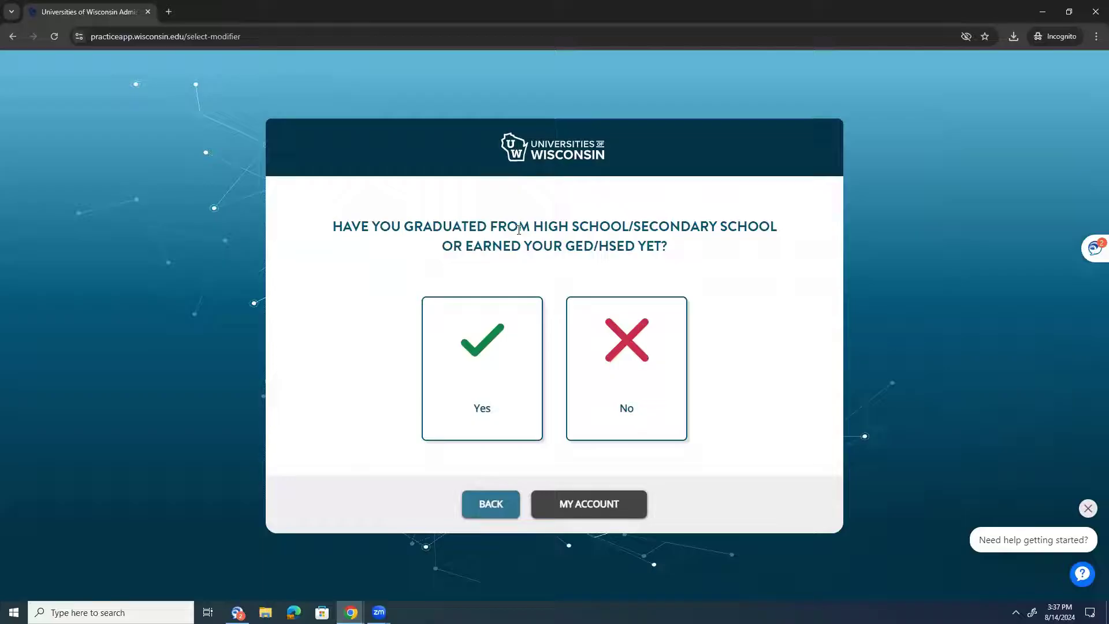
pyautogui.click(642, 336)
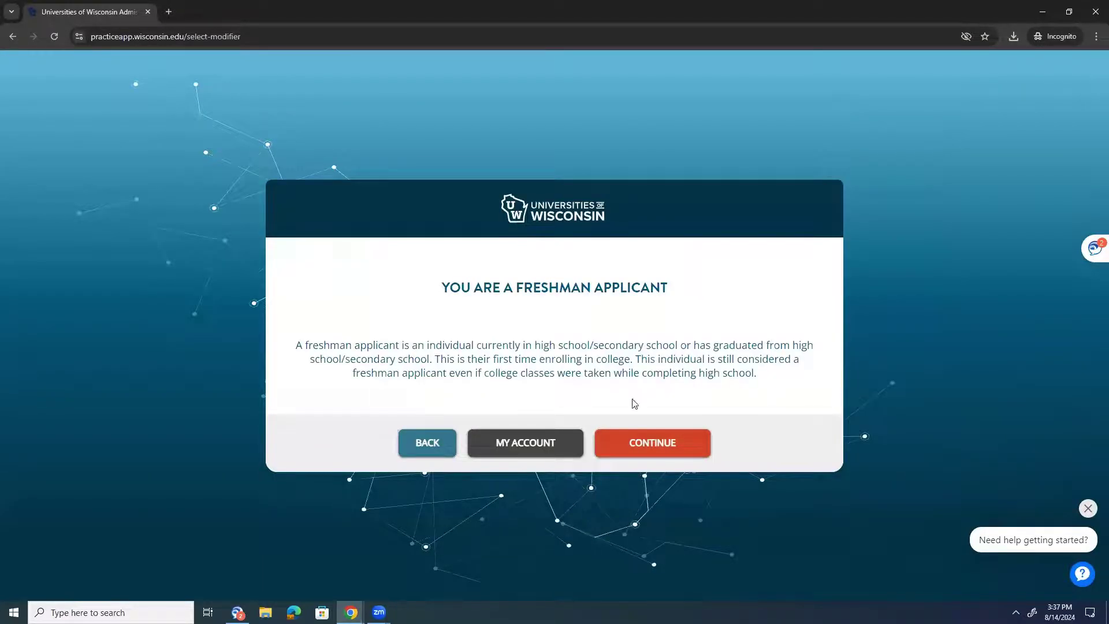
pyautogui.click(641, 442)
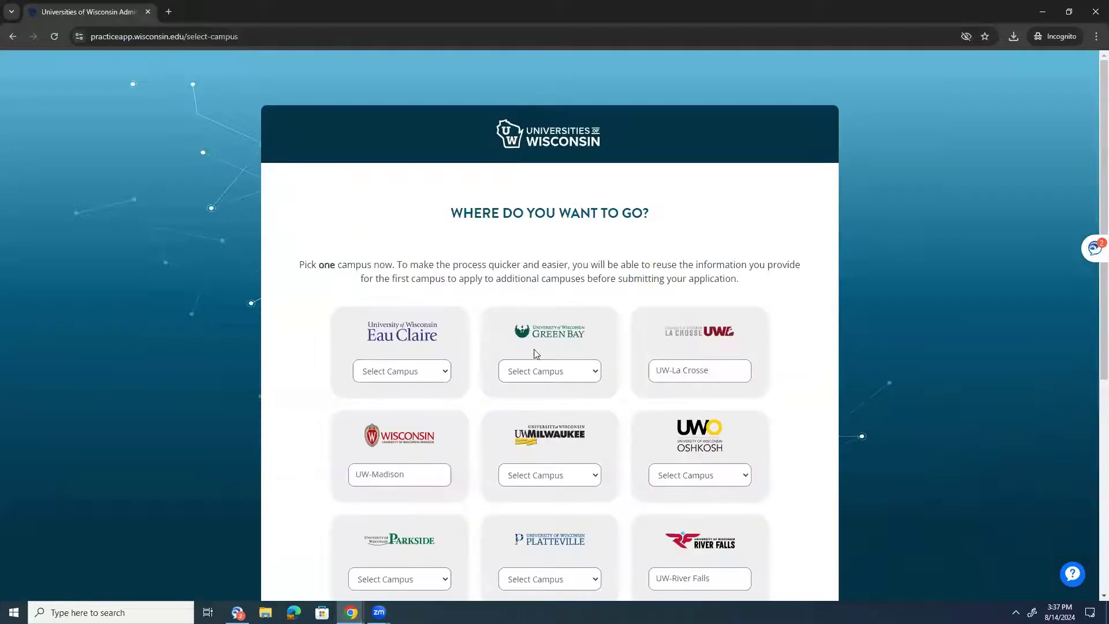
# - Choose UW-La Crosse as the campus and Accountancy as the major
pyautogui.click(705, 365)
pyautogui.scroll(-5, 647, 513)
pyautogui.click(646, 518)
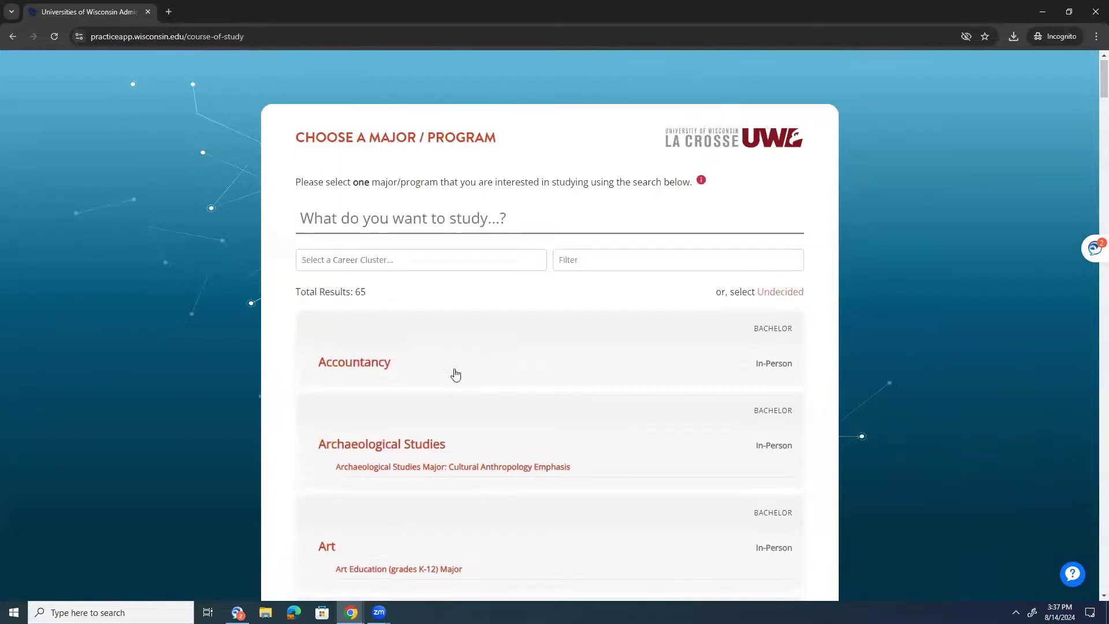
pyautogui.click(456, 374)
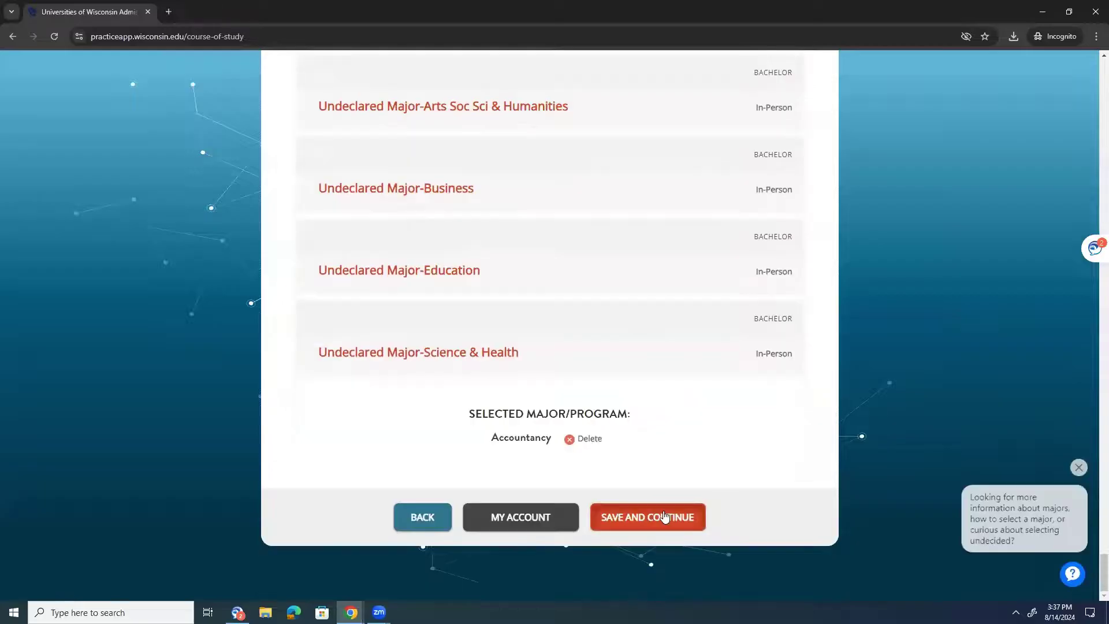
pyautogui.click(664, 515)
# - Select Fall 2025 as the start term and review the summary of choices
pyautogui.click(560, 336)
pyautogui.click(577, 430)
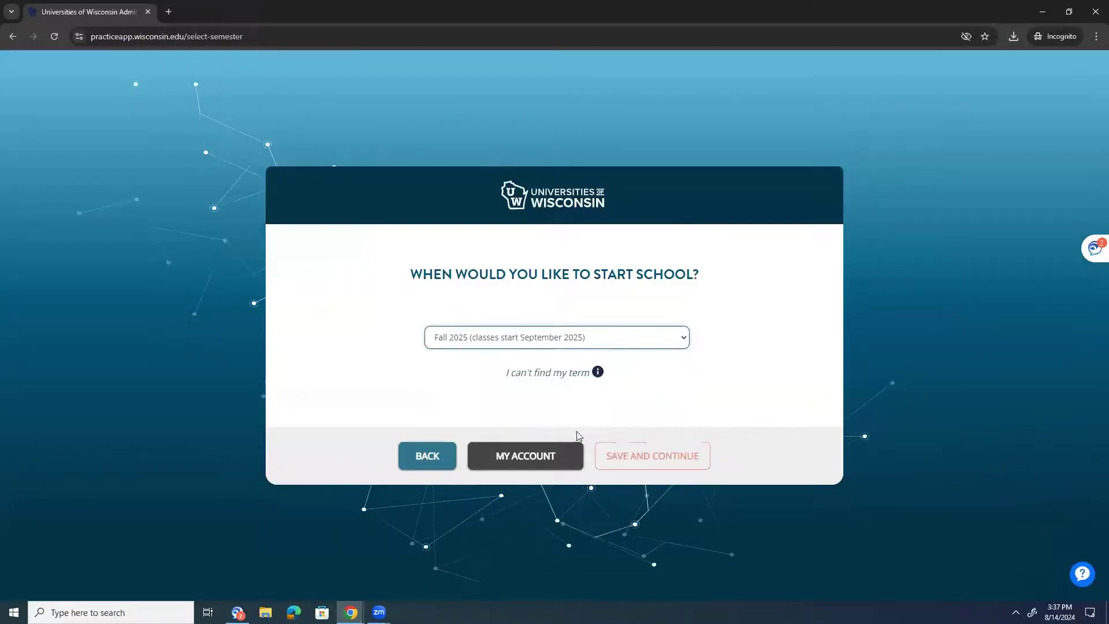
pyautogui.click(630, 456)
pyautogui.moveTo(421, 334); pyautogui.dragTo(649, 383)
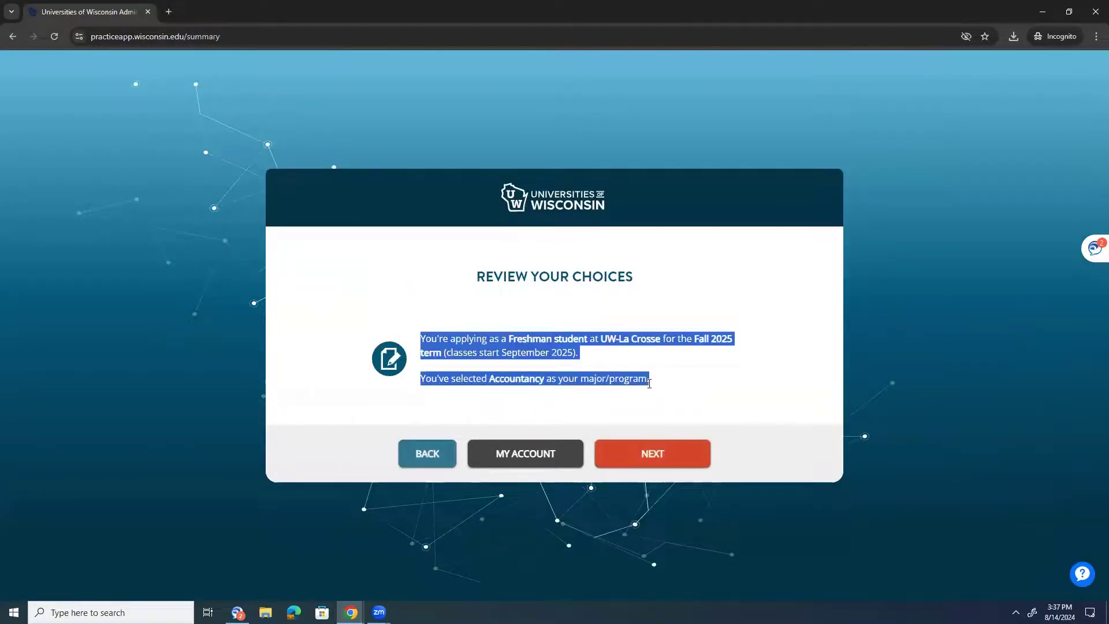
pyautogui.click(658, 430)
# - Accept the reviewed choices and copy over the previous Direct Admit information
pyautogui.click(664, 456)
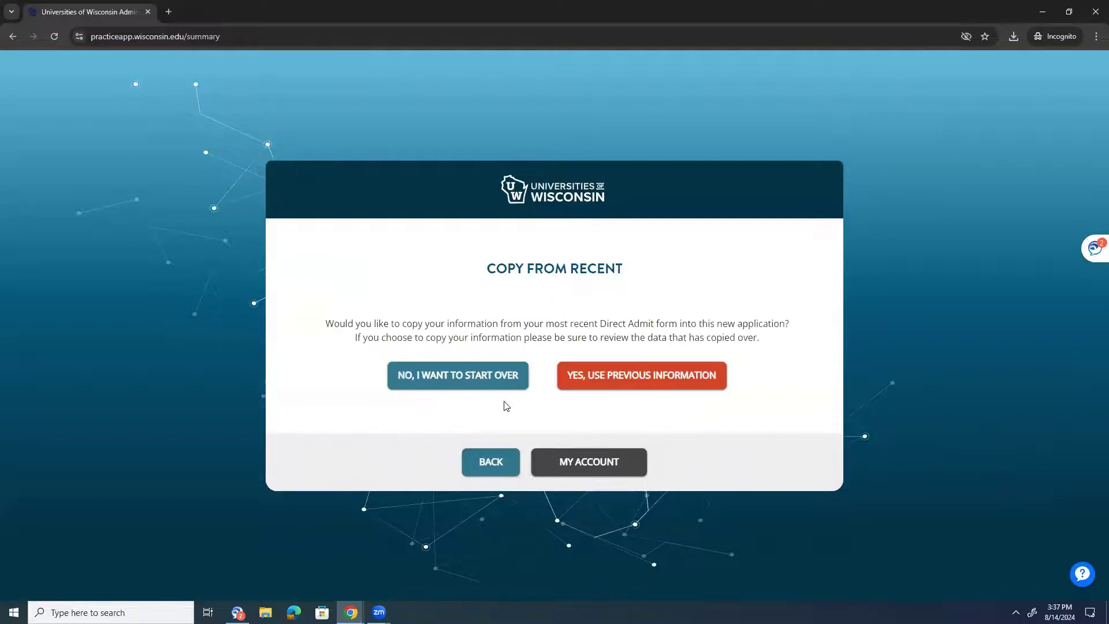
pyautogui.moveTo(398, 323); pyautogui.dragTo(725, 324)
pyautogui.click(651, 337)
pyautogui.click(595, 387)
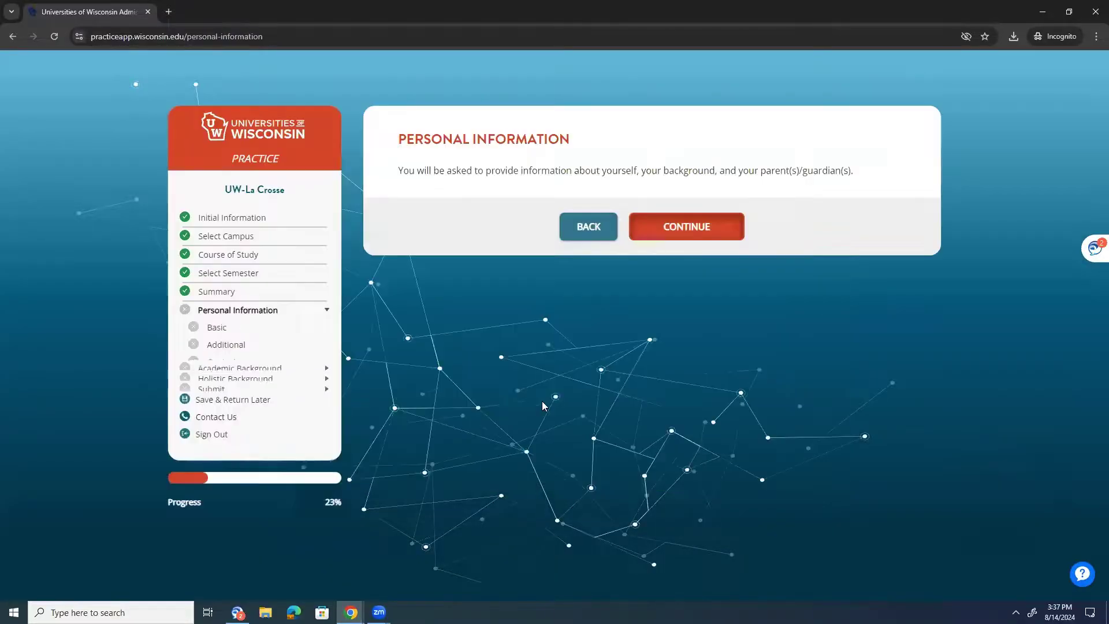
# - Complete Personal Information, declining the financial needs based waiver and keeping copied contact details
pyautogui.click(710, 232)
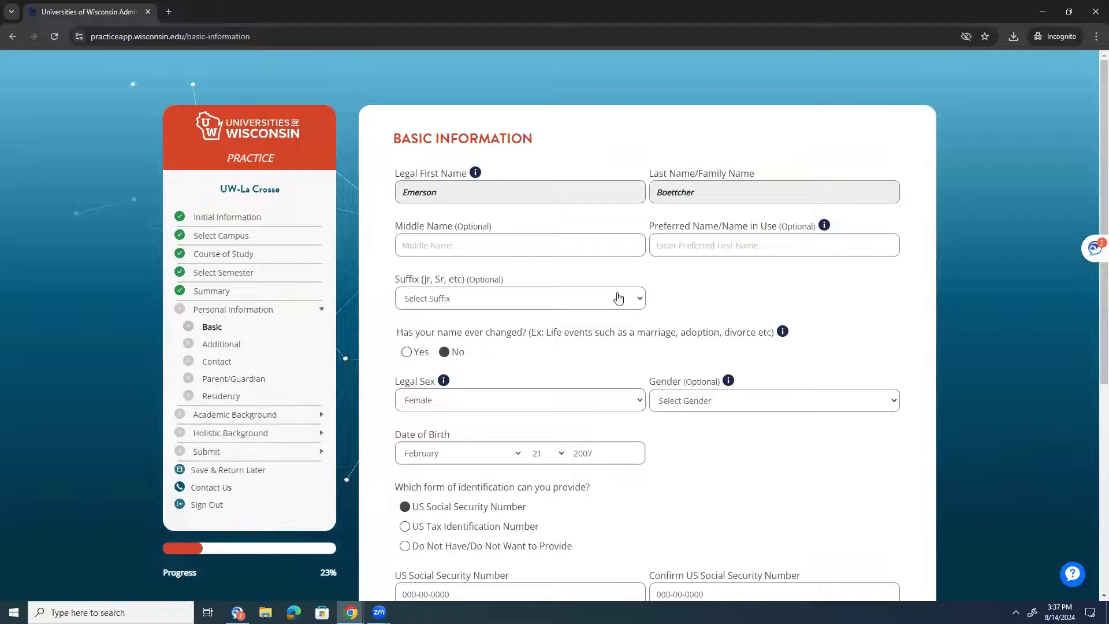
pyautogui.scroll(-6, 263, 362)
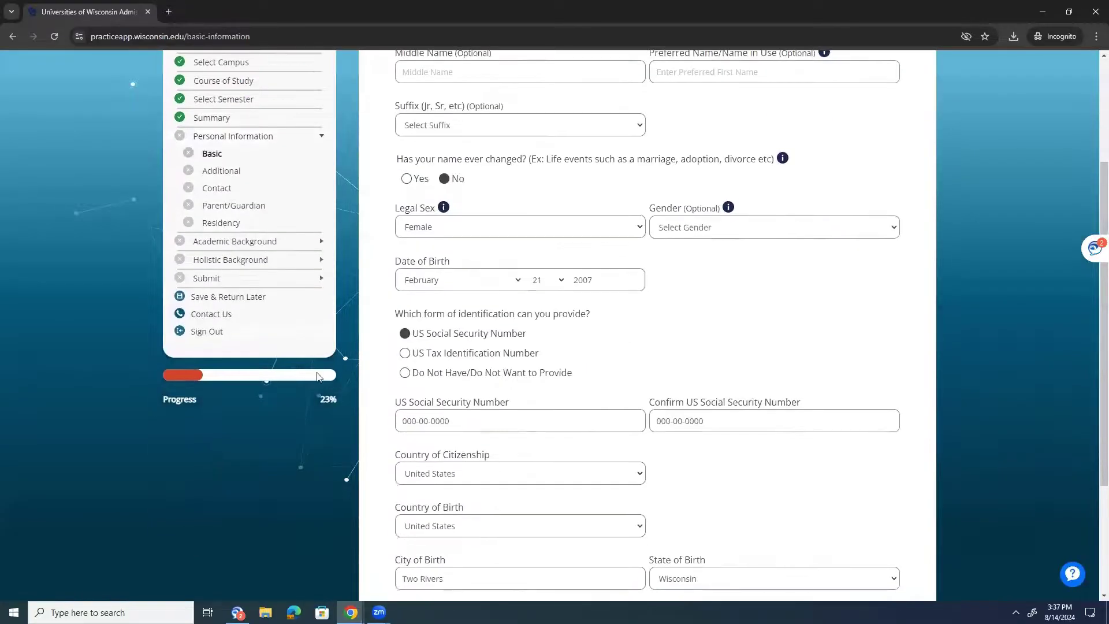
pyautogui.click(718, 517)
pyautogui.scroll(-2, 511, 276)
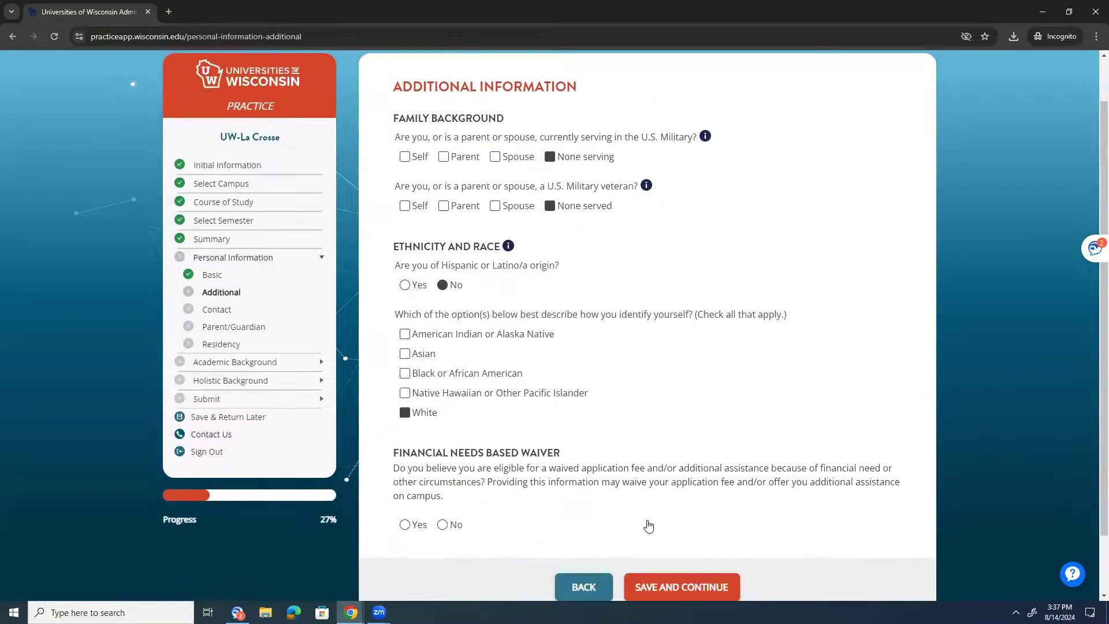
pyautogui.scroll(2, 416, 451)
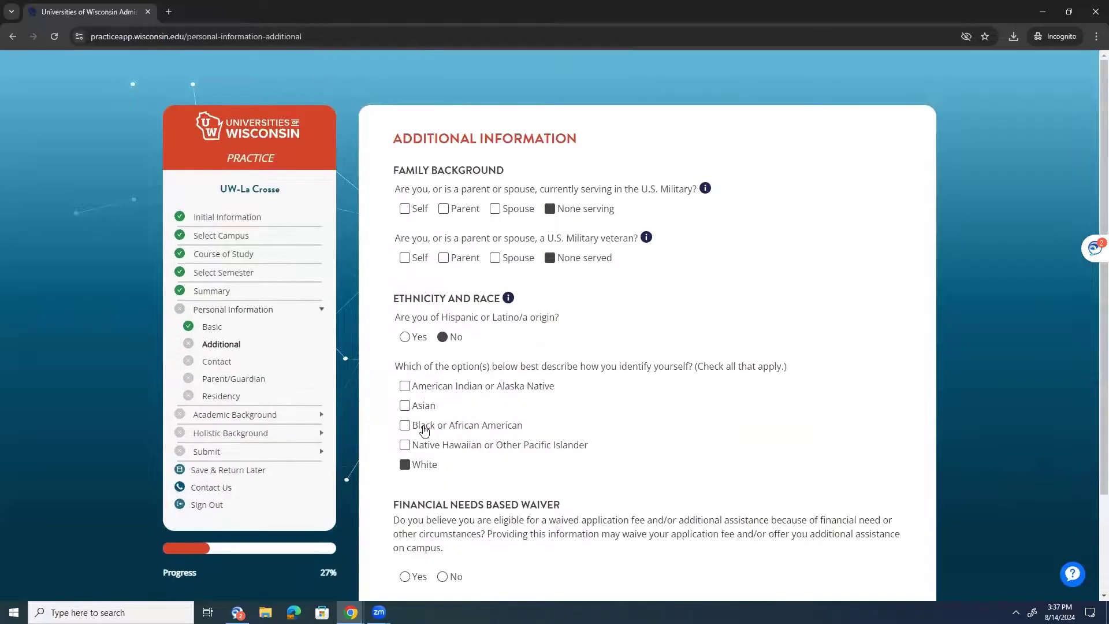
pyautogui.click(442, 576)
pyautogui.scroll(-2, 445, 577)
pyautogui.click(667, 517)
pyautogui.scroll(-4, 667, 514)
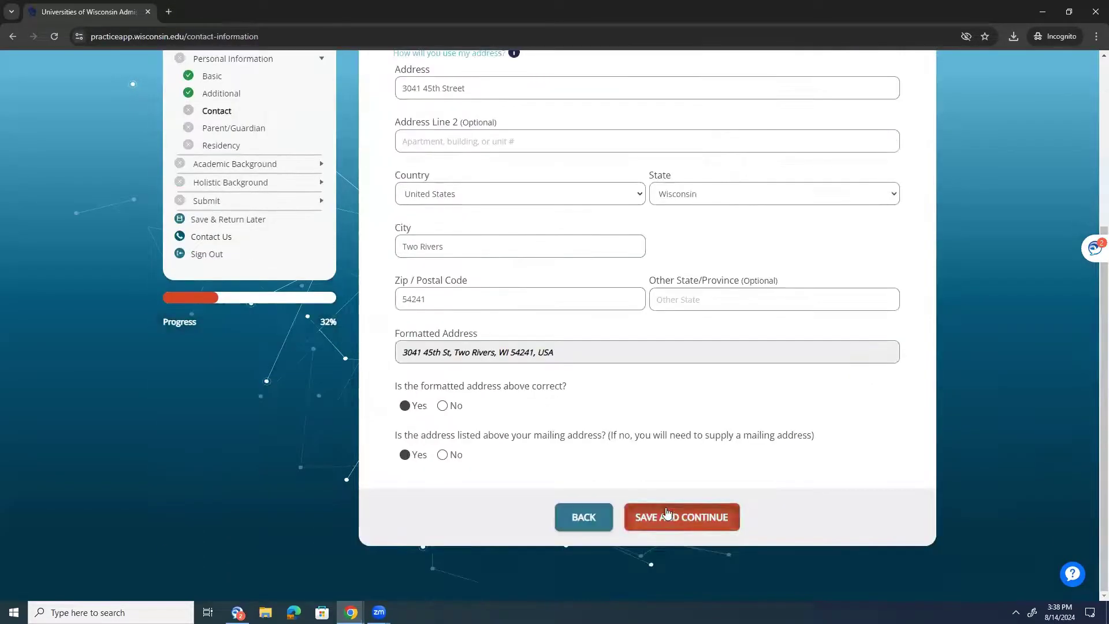
pyautogui.click(667, 513)
# - Save the parent/guardian details and parent residency answers to finish Residency
pyautogui.click(667, 417)
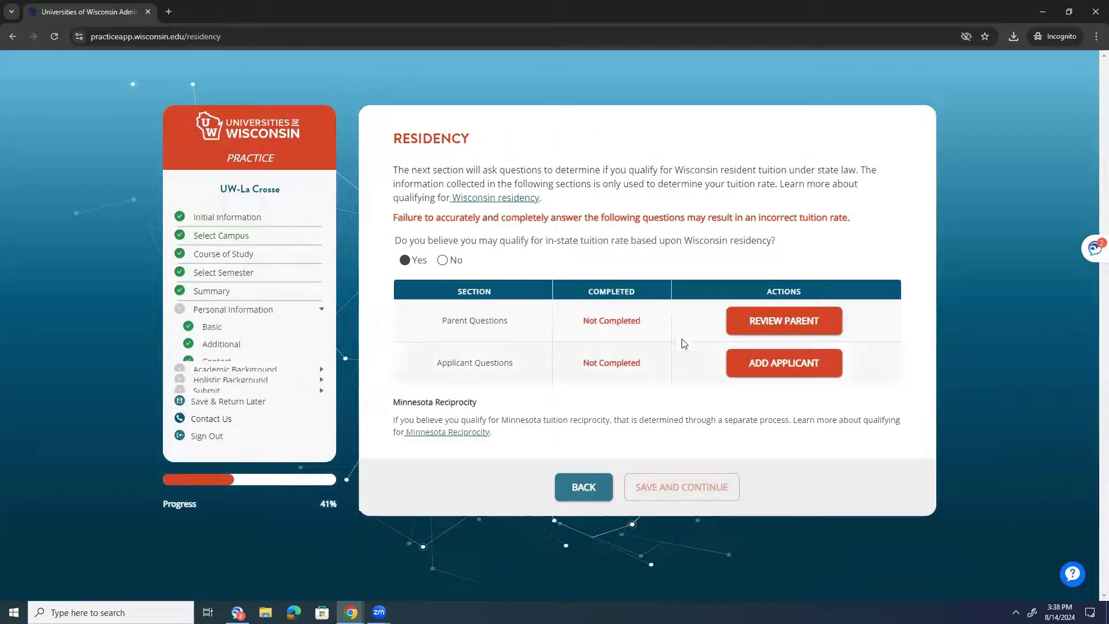
pyautogui.click(755, 321)
pyautogui.click(687, 503)
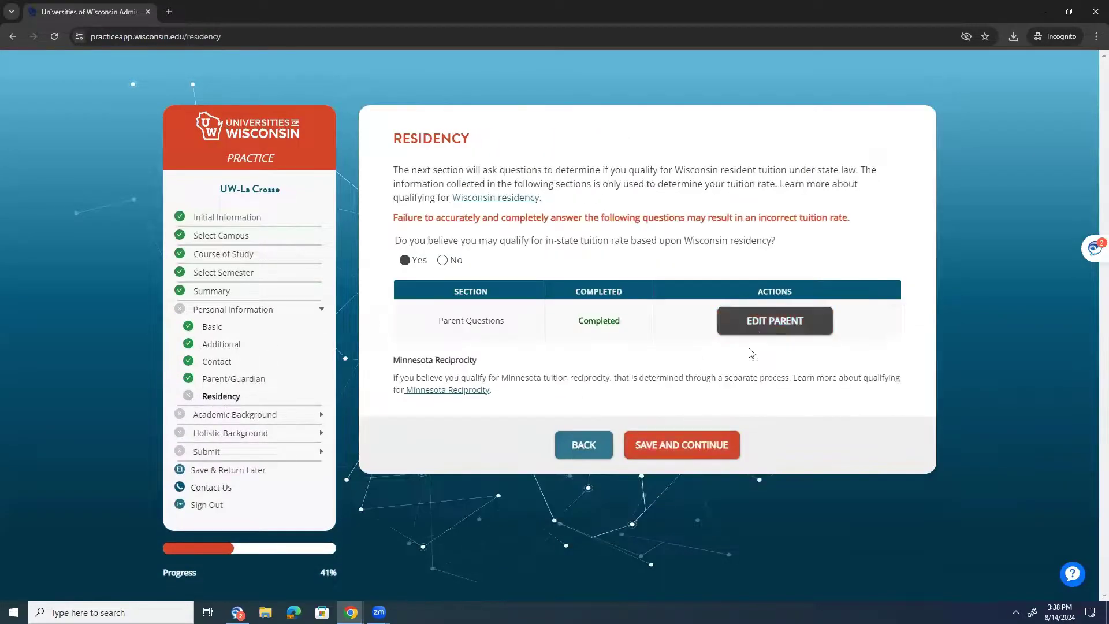
pyautogui.click(676, 448)
# - Save the copied high school, college courses and test score choice through Academic Background
pyautogui.click(680, 238)
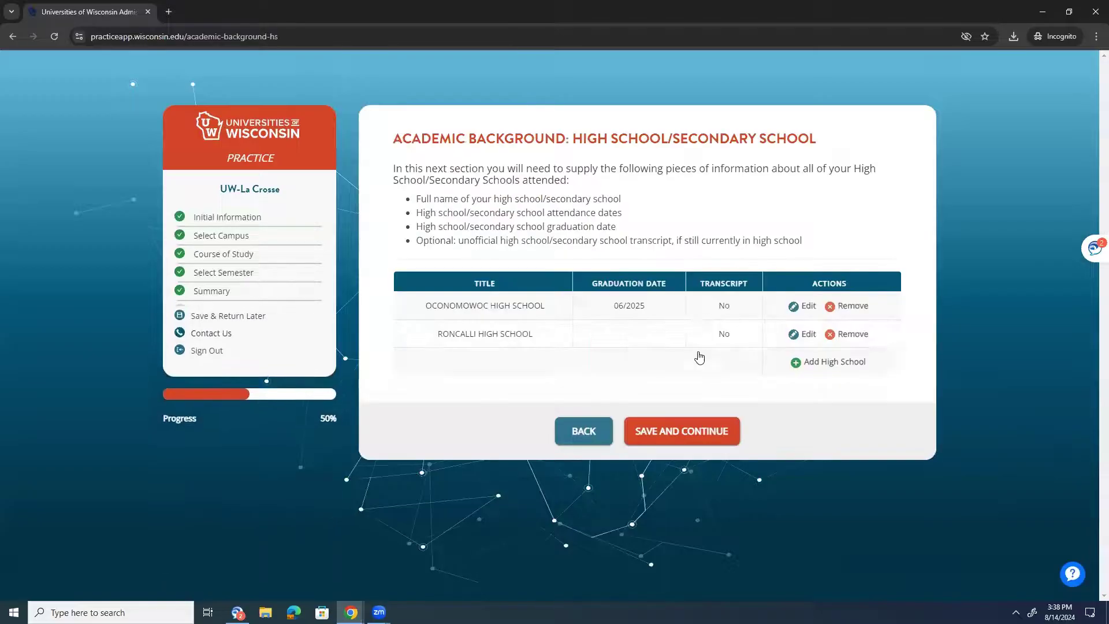
pyautogui.click(683, 430)
pyautogui.click(665, 516)
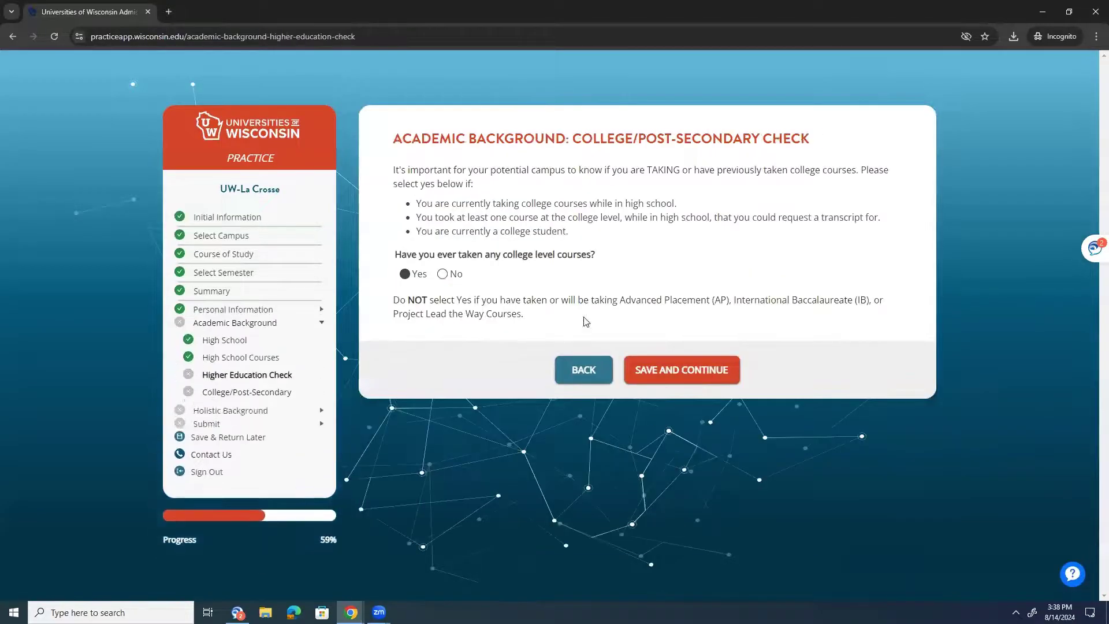
pyautogui.click(649, 367)
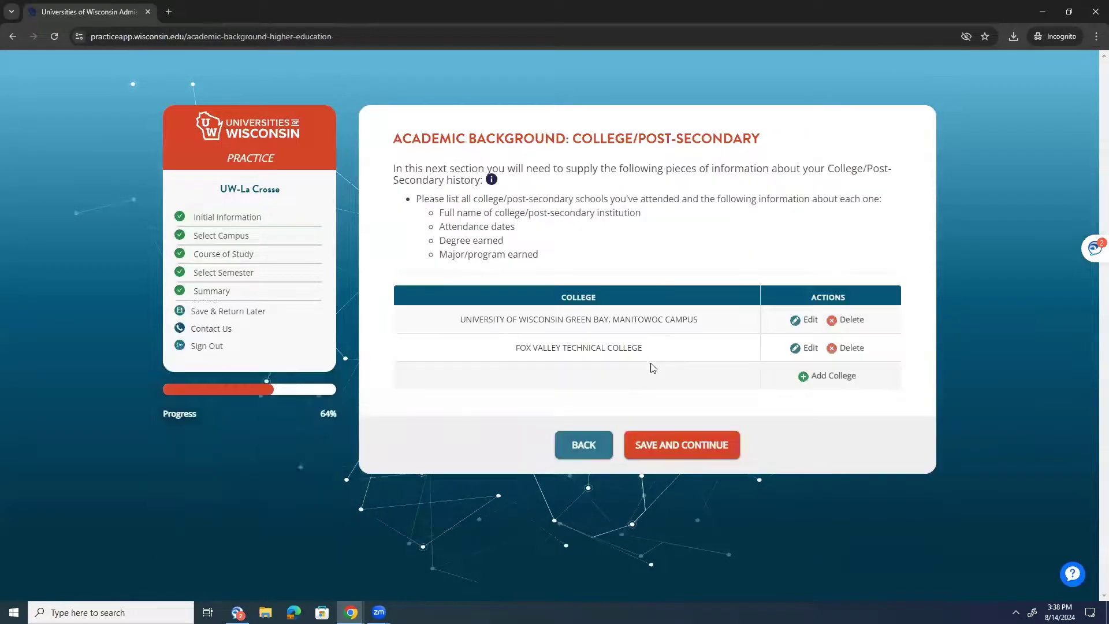
pyautogui.click(657, 453)
pyautogui.click(658, 466)
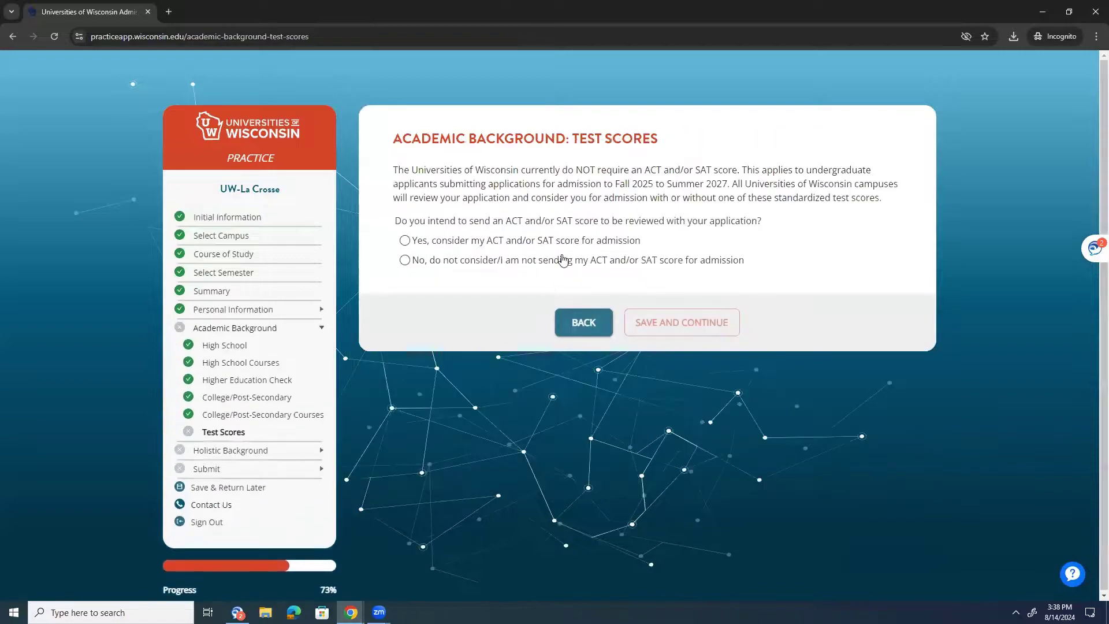
pyautogui.click(732, 321)
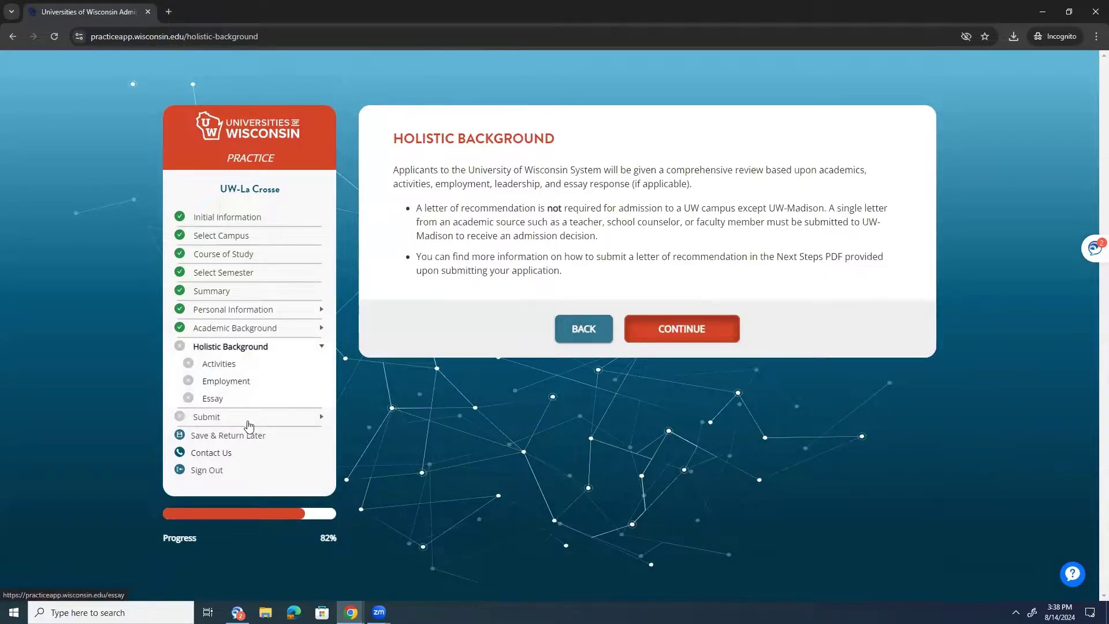
# - Save the UW-La Crosse application for later and view the UW HELP contact details and hours
pyautogui.click(257, 439)
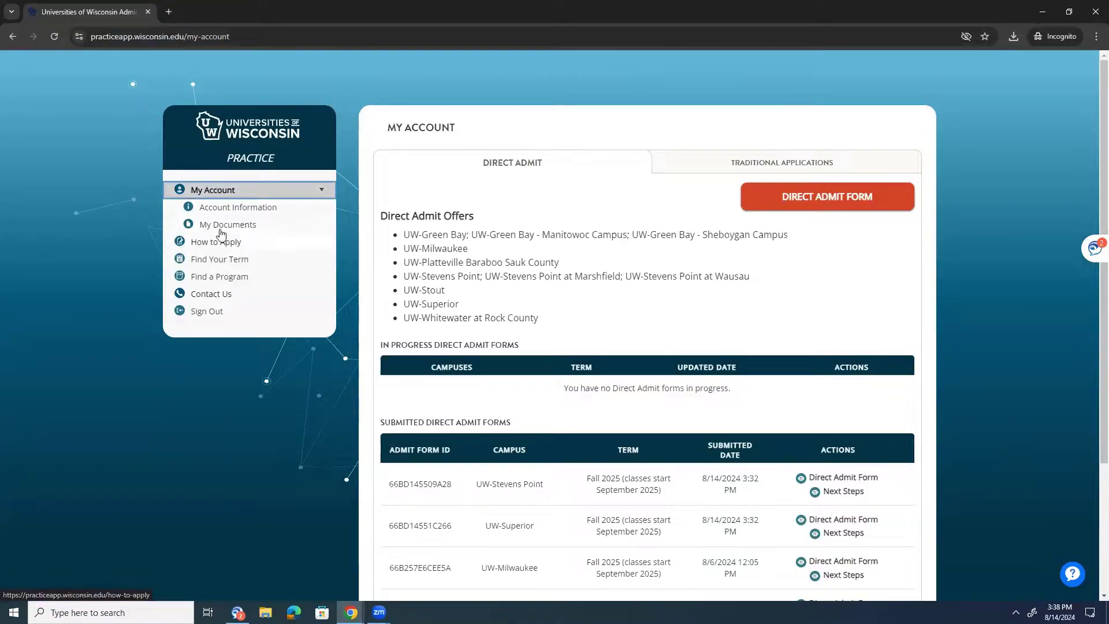
pyautogui.scroll(-3, 215, 285)
pyautogui.click(217, 122)
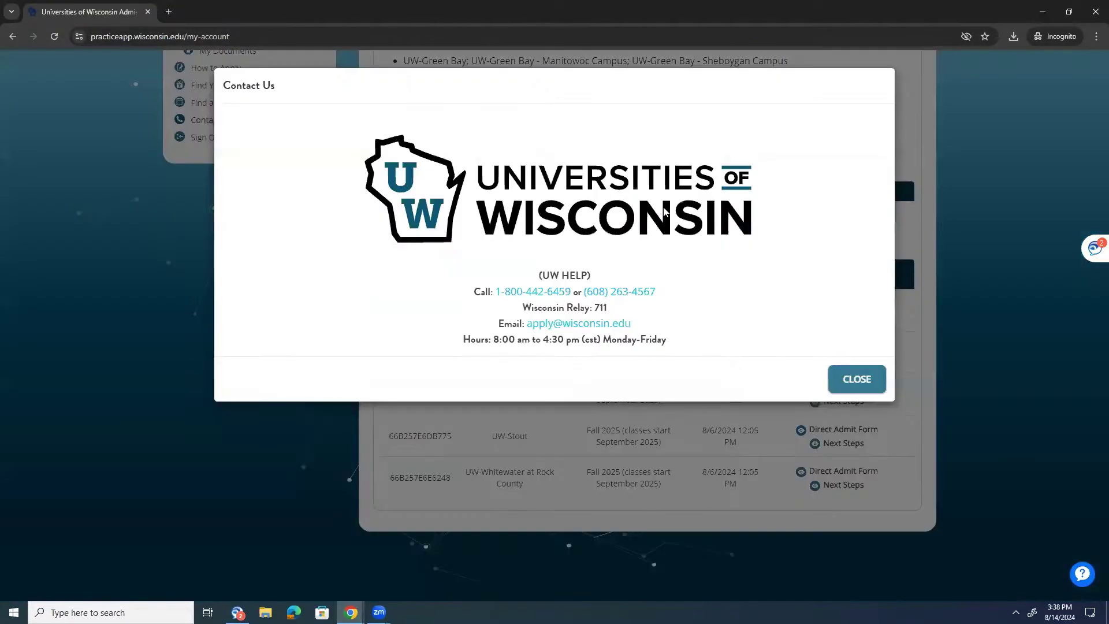
pyautogui.moveTo(486, 345); pyautogui.dragTo(633, 340)
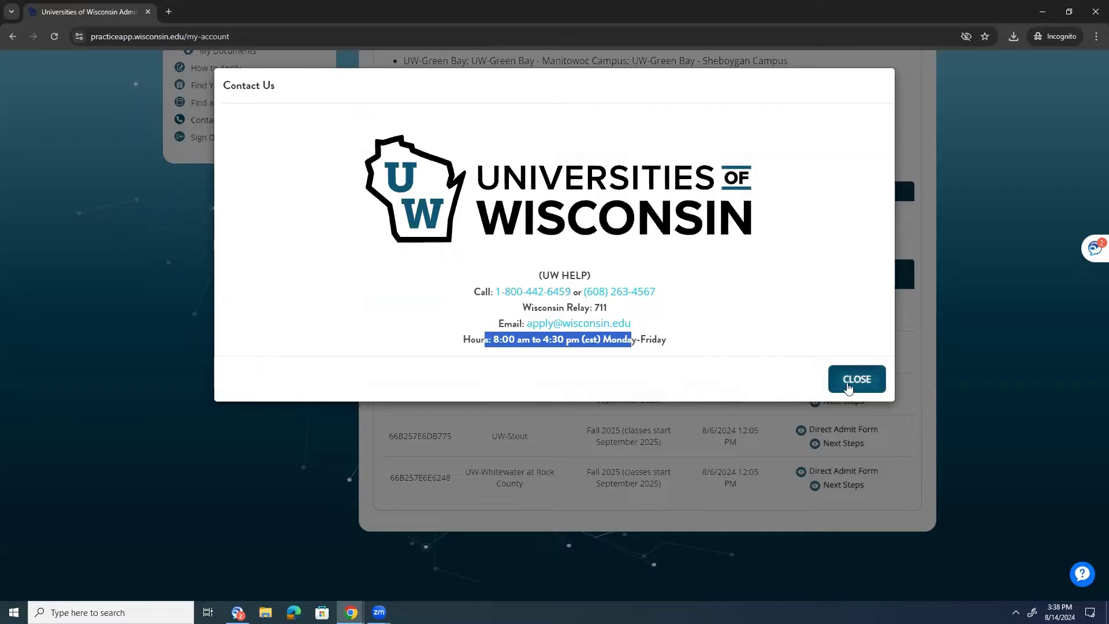
pyautogui.click(672, 362)
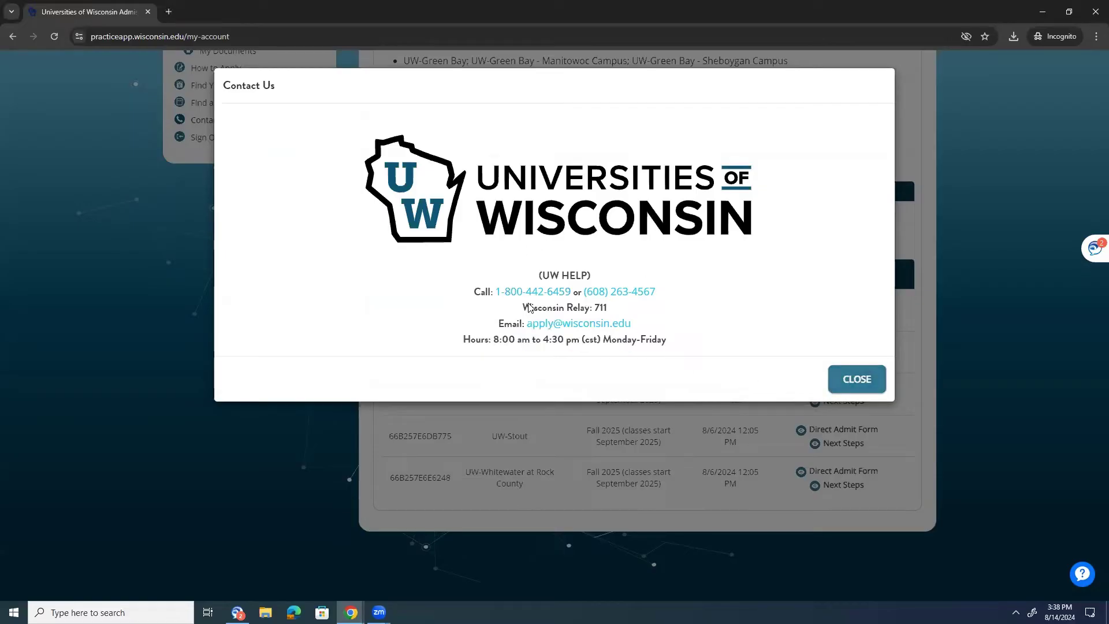